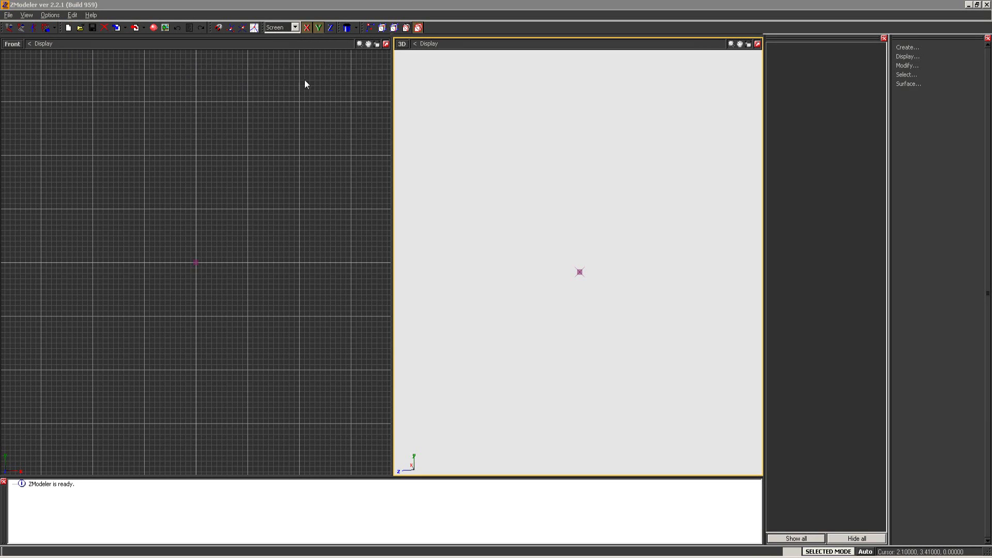
- Create a solid cylinder primitive around the Front view's origin with radius about 1.14, 30 cross points and 0 height sections
click(346, 30)
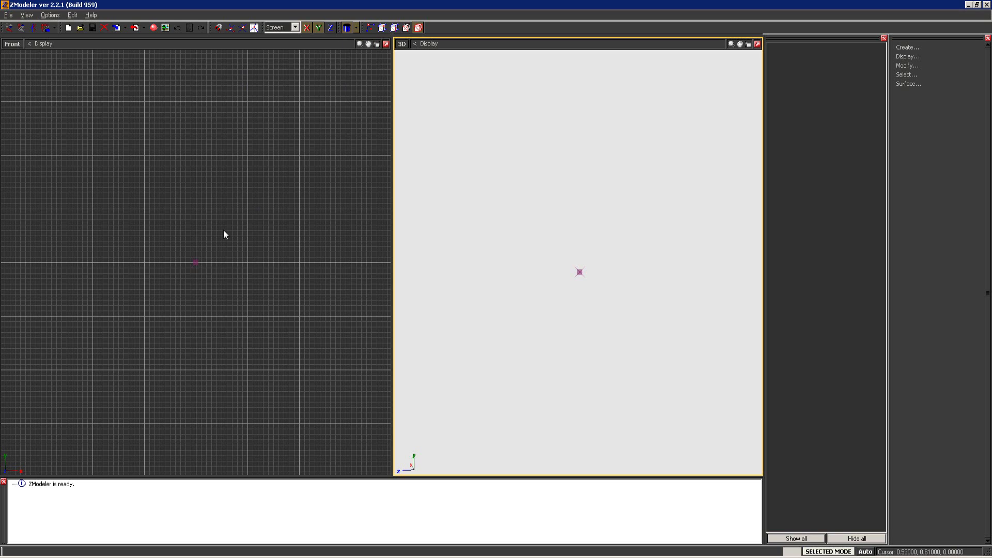
click(201, 265)
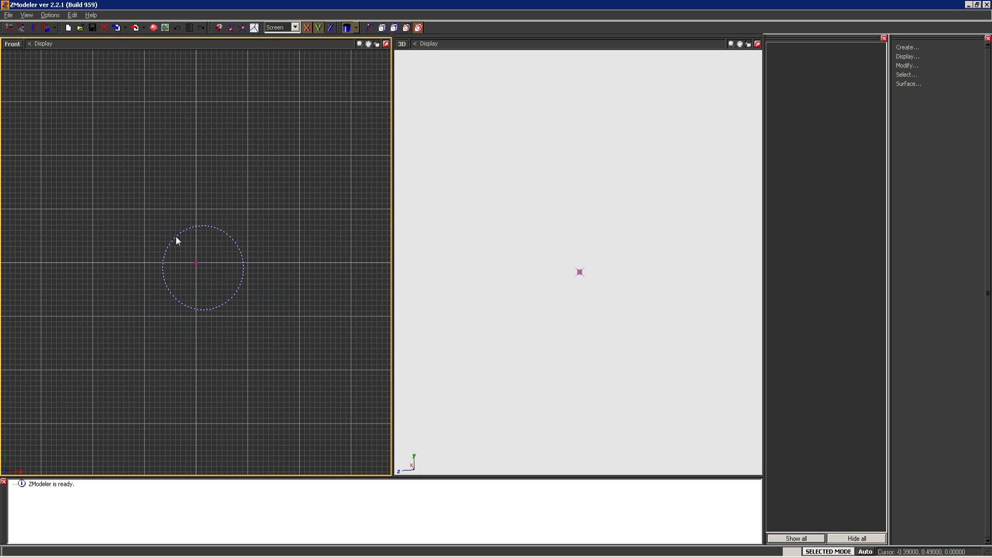
right_click(149, 197)
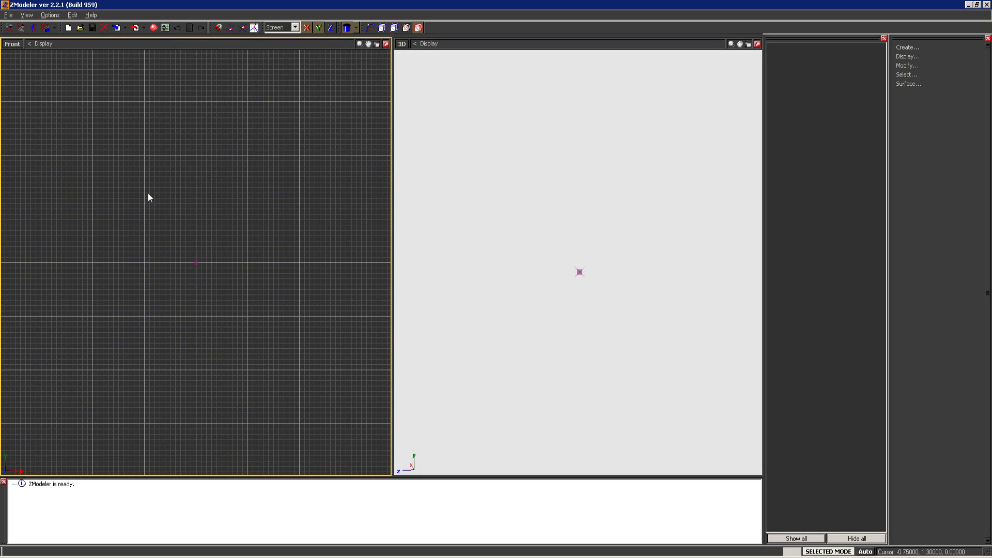
click(184, 211)
click(184, 211)
click(436, 290)
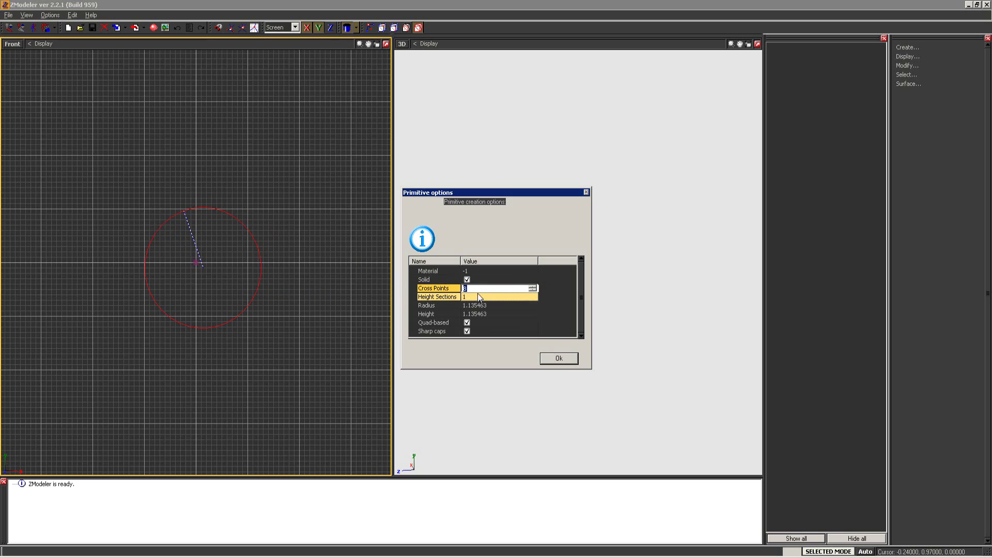
text(30)
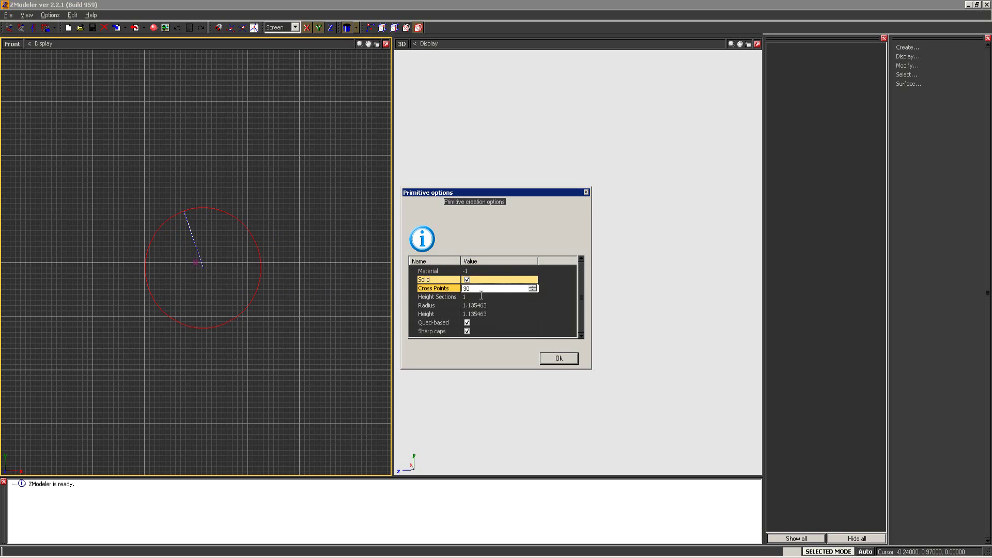
click(470, 298)
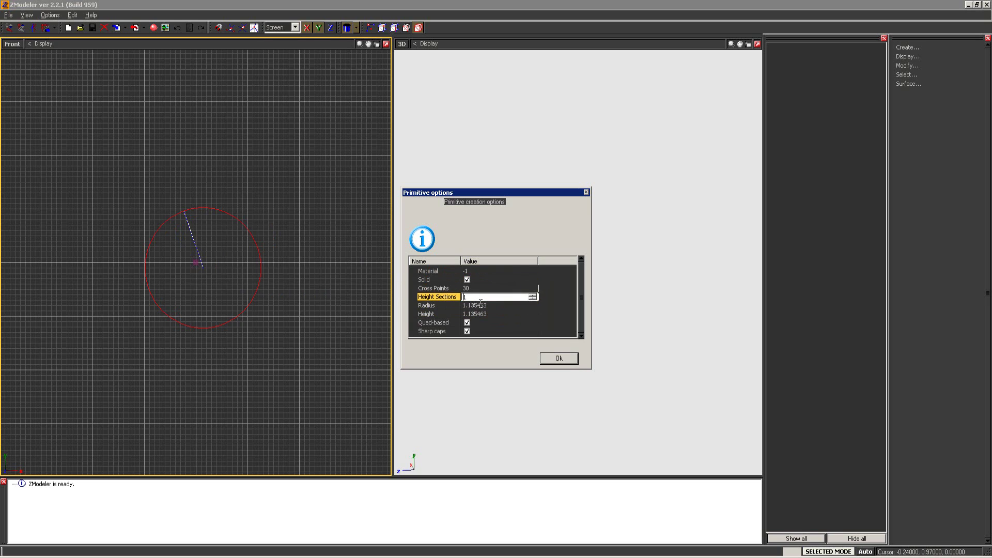
text(0)
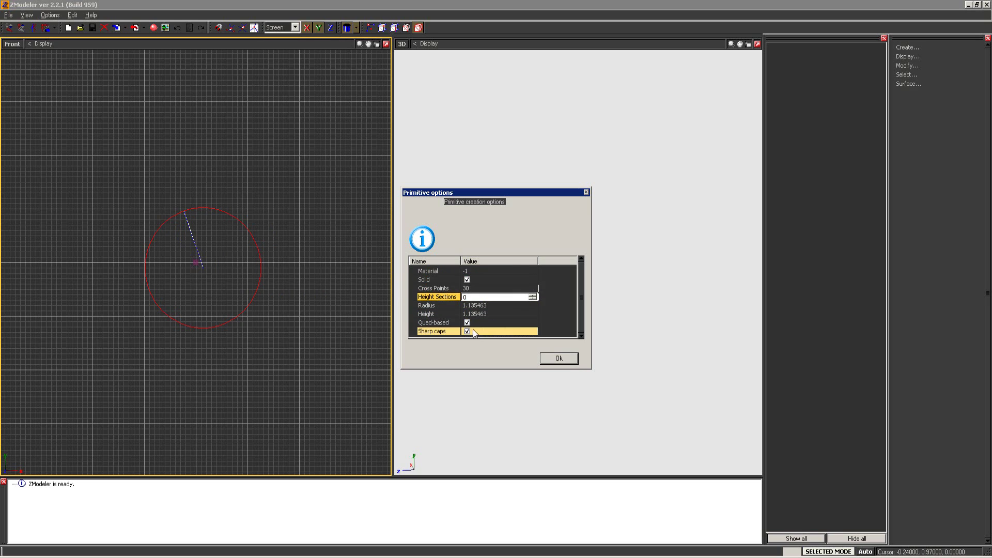
click(475, 312)
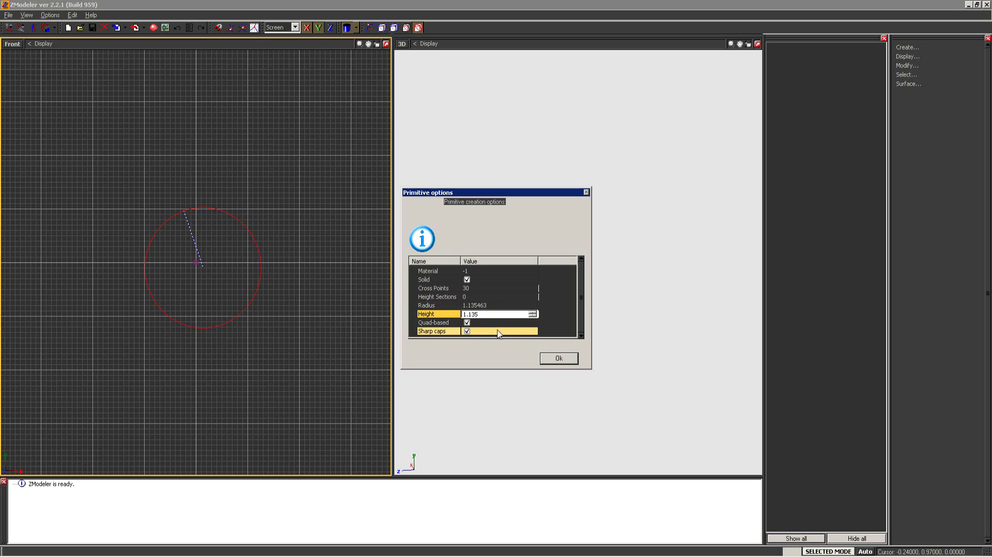
click(559, 358)
- Using a Quadr selection in the Left view, delete the cylinder's side faces and the cap nearest the origin, keeping the far cap
middle_drag(598, 303, 631, 296)
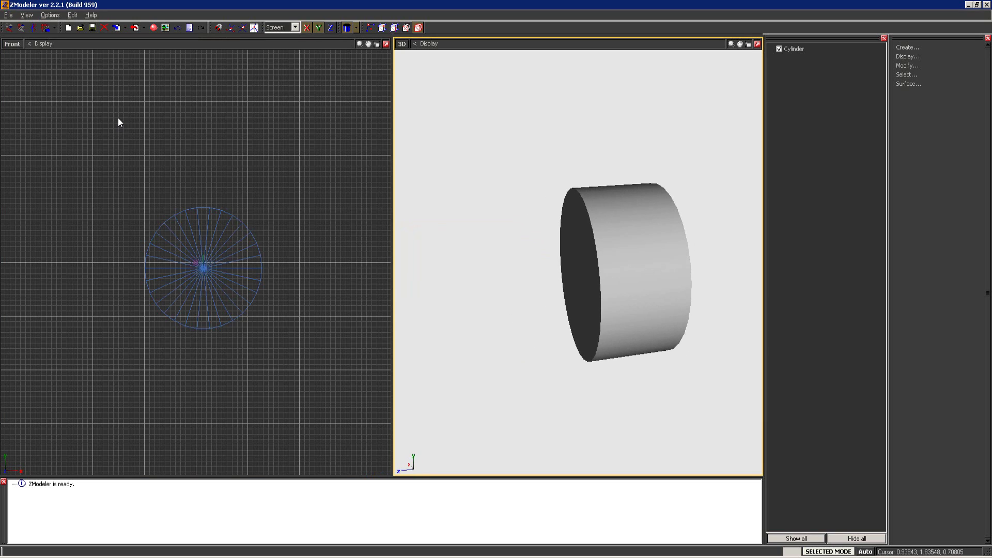
click(14, 44)
click(31, 78)
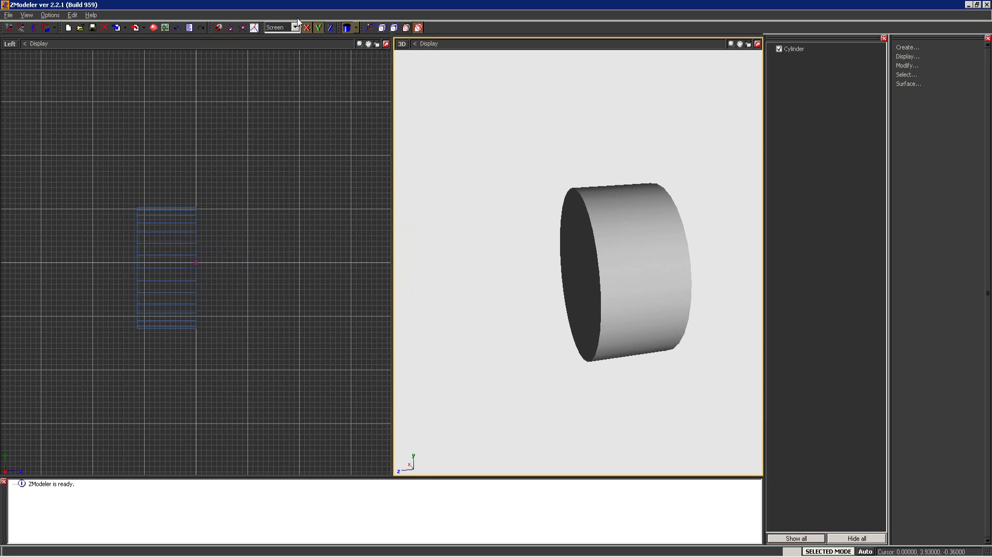
click(169, 225)
click(906, 74)
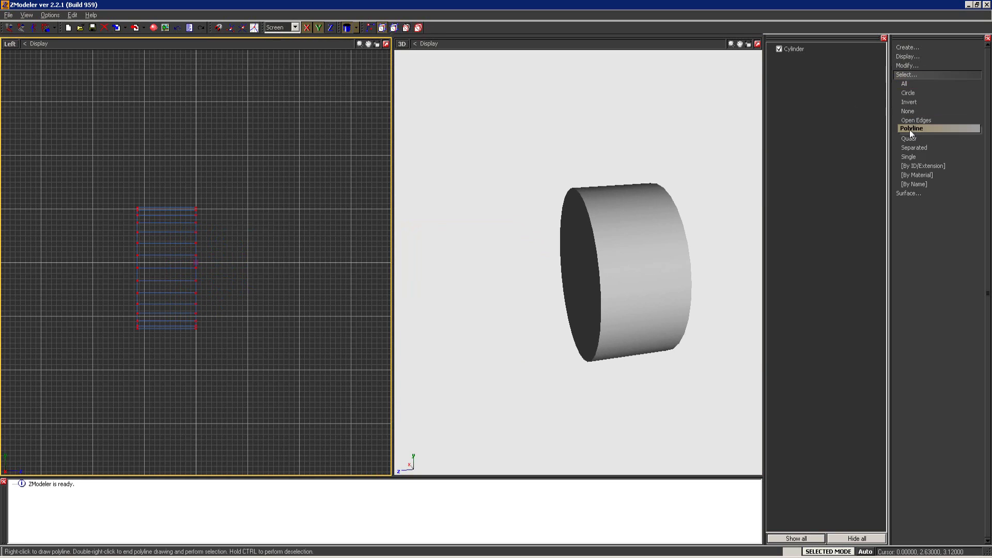
click(913, 139)
right_drag(259, 208, 171, 403)
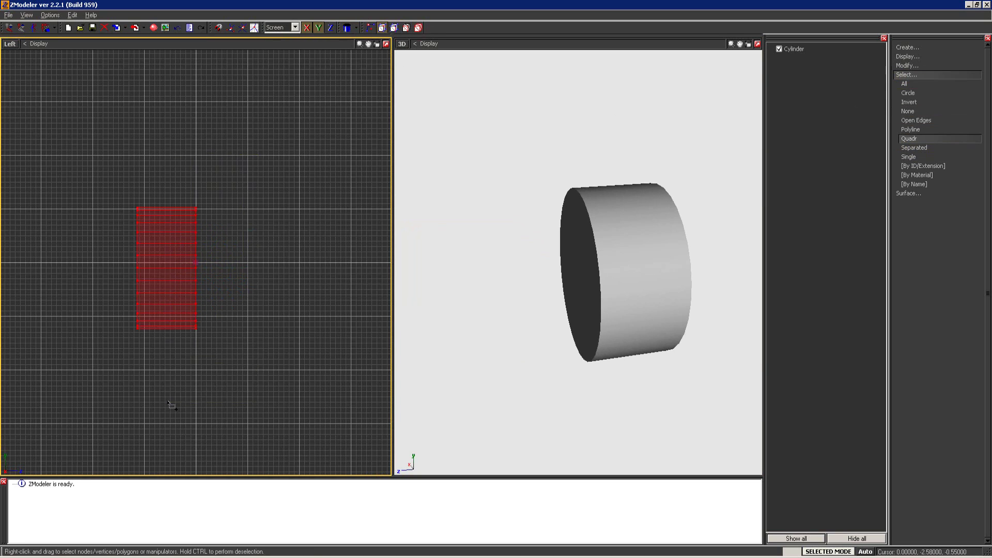
click(920, 66)
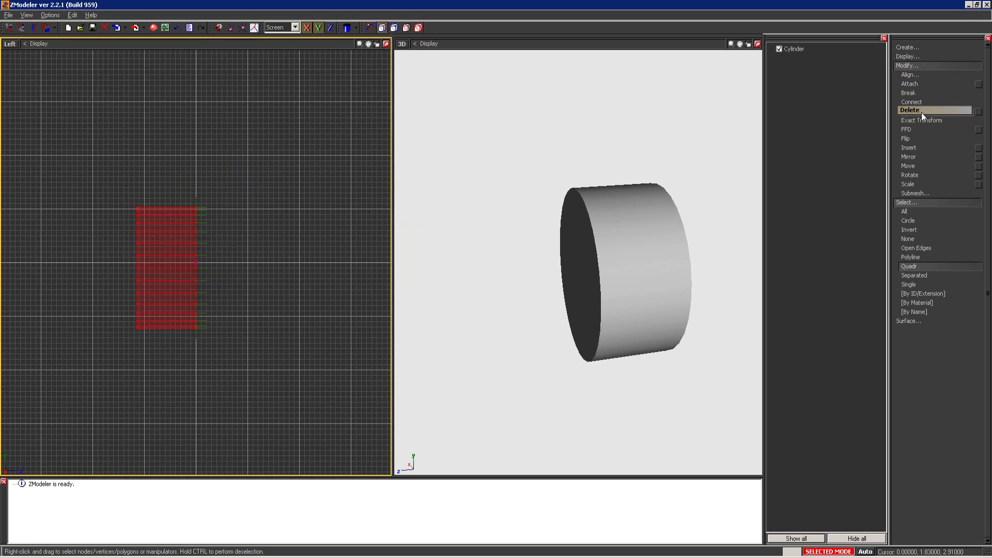
click(911, 111)
click(640, 166)
middle_drag(640, 166, 466, 93)
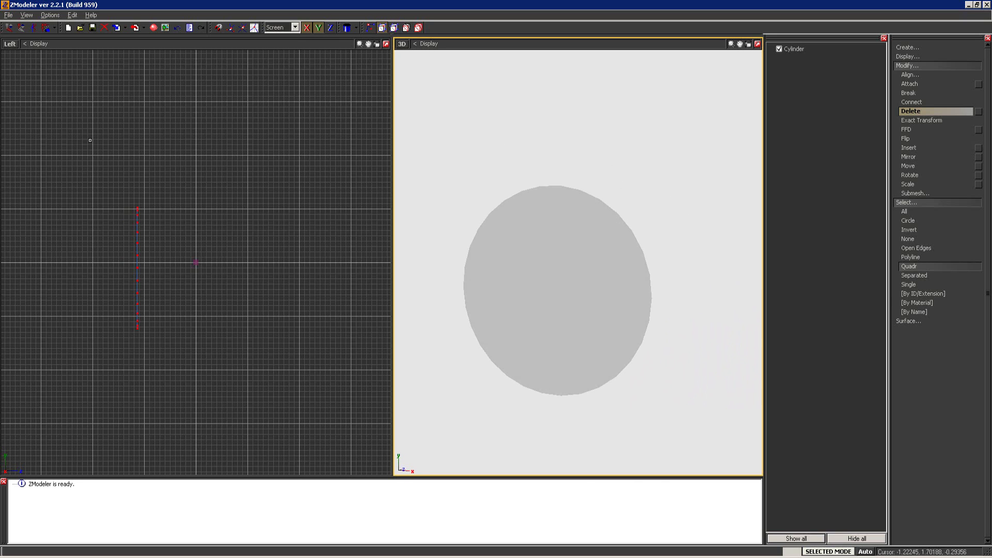
- Select the whole disc in the Front view and extrude its outer edge in place with Quad Sides
click(9, 43)
click(24, 66)
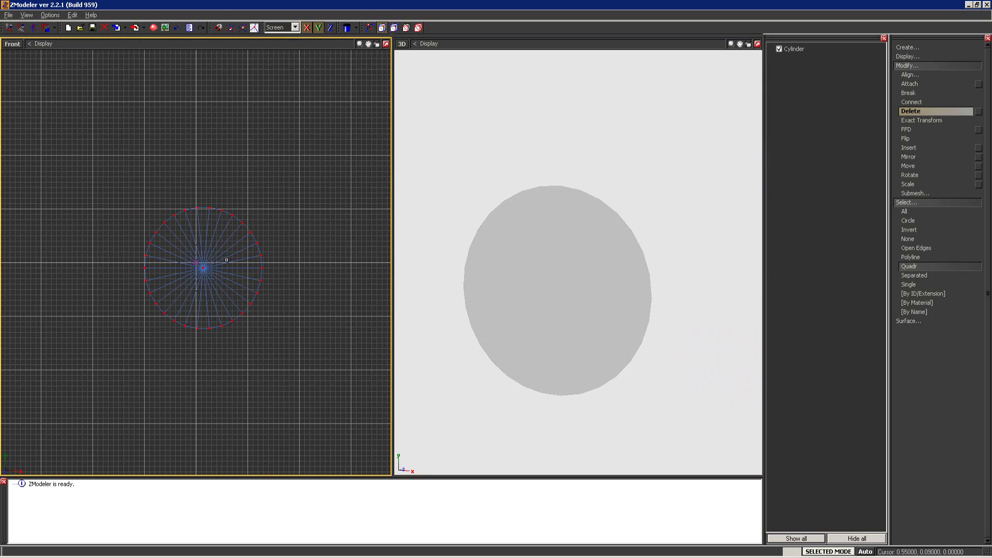
scroll(246, 237, up, 5)
scroll(247, 237, down, 3)
middle_drag(547, 259, 600, 266)
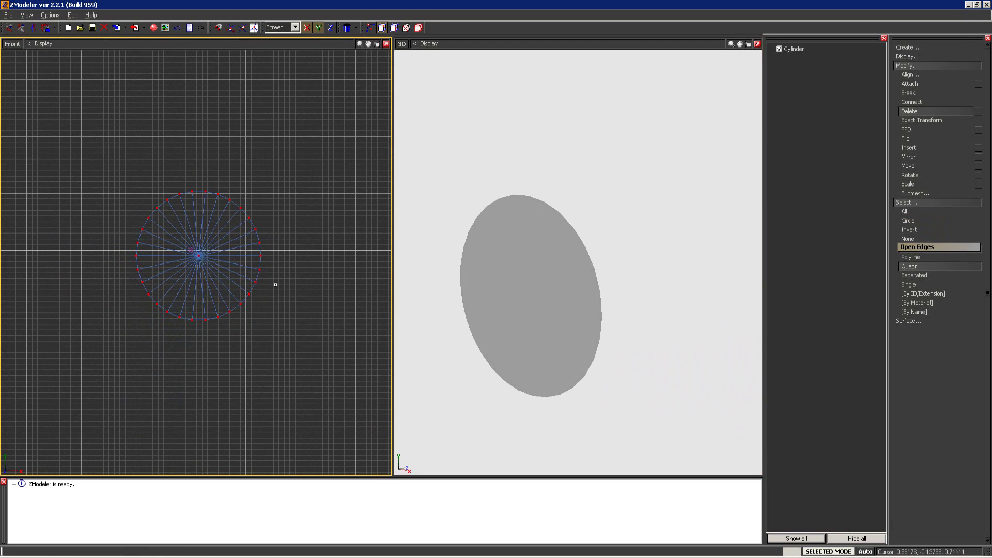
drag(301, 181, 243, 315)
drag(276, 137, 169, 338)
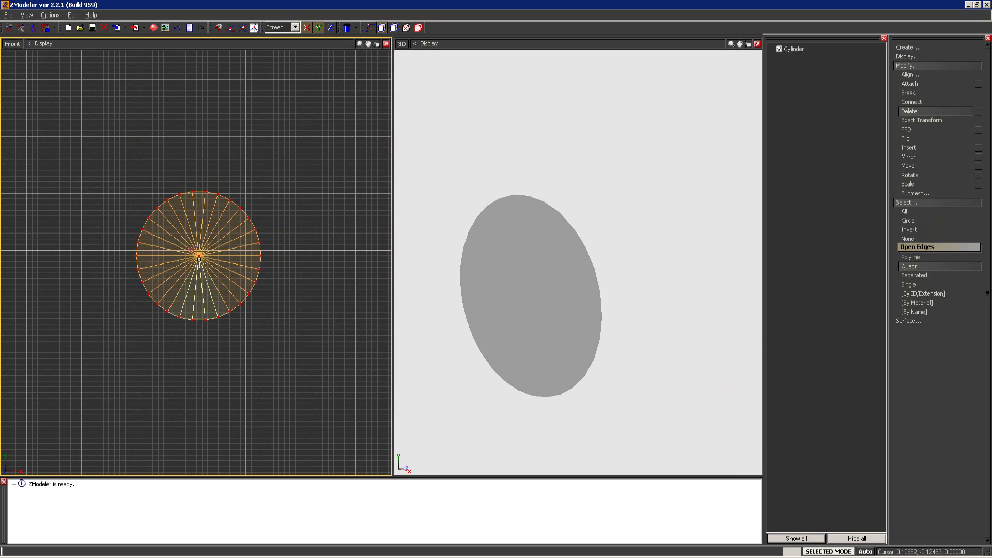
drag(147, 298, 265, 343)
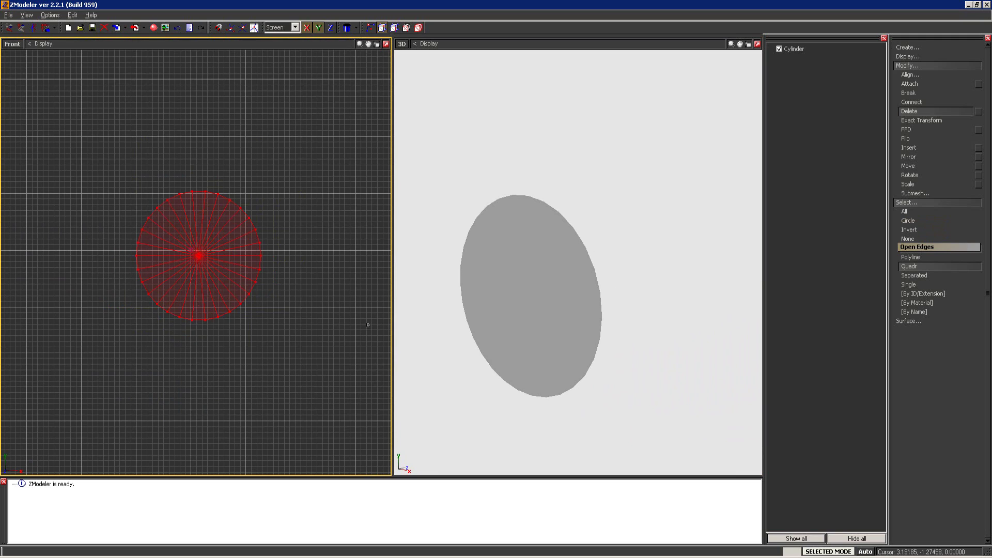
click(947, 195)
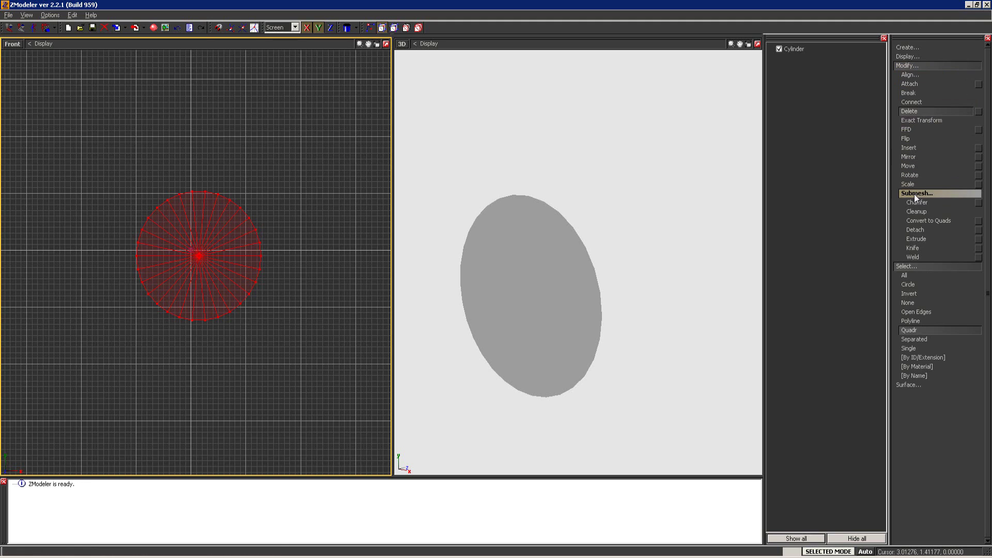
click(979, 240)
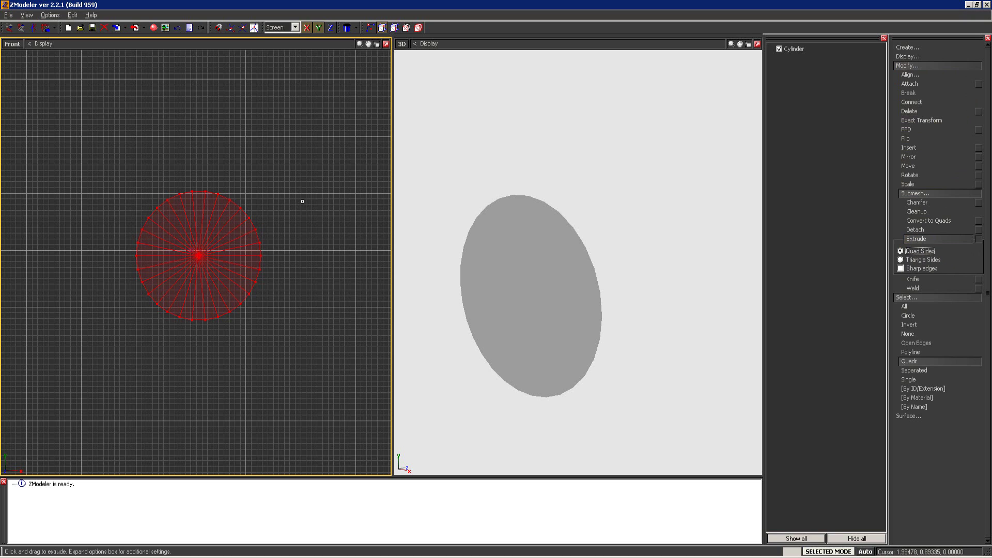
scroll(289, 205, up, 2)
scroll(264, 207, down, 1)
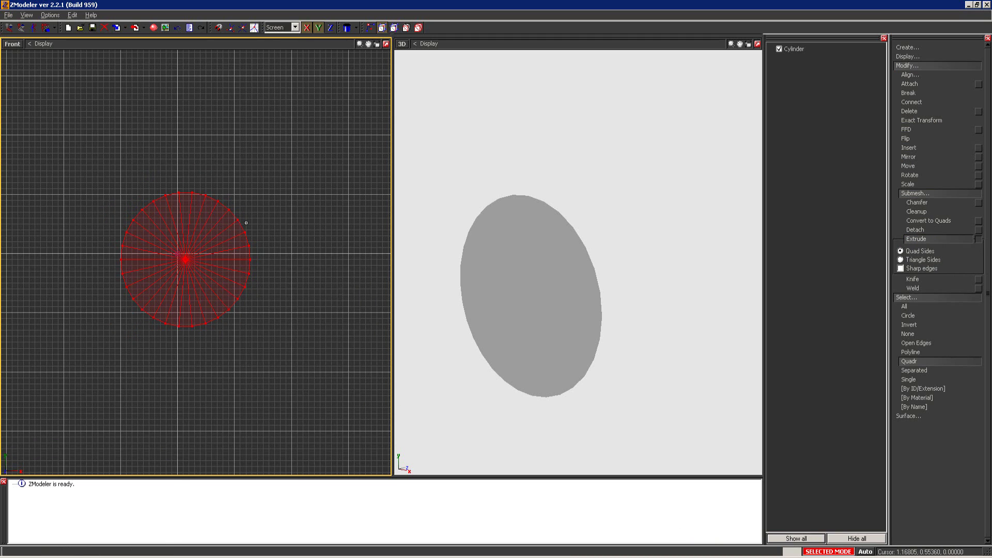
click(257, 158)
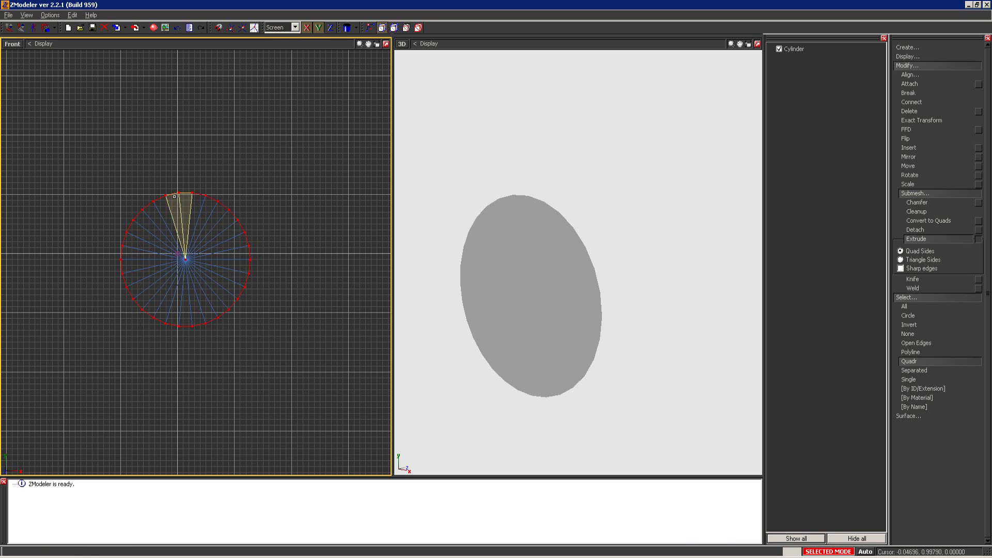
- Scale the extruded rim slightly outwards in the Front view to form a thin ring around the disc
scroll(127, 219, up, 1)
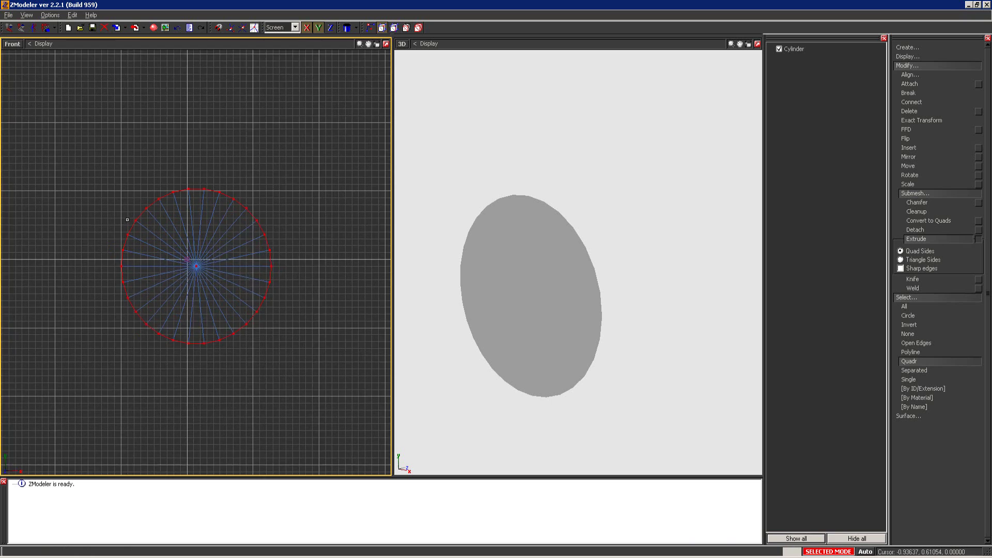
scroll(127, 220, up, 1)
click(915, 183)
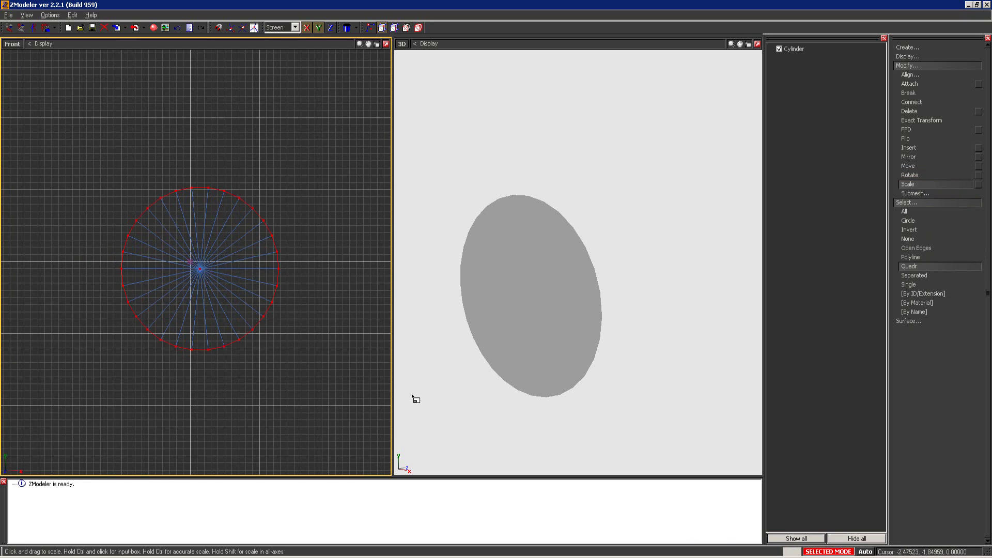
scroll(271, 284, up, 1)
scroll(195, 284, up, 1)
scroll(204, 266, up, 1)
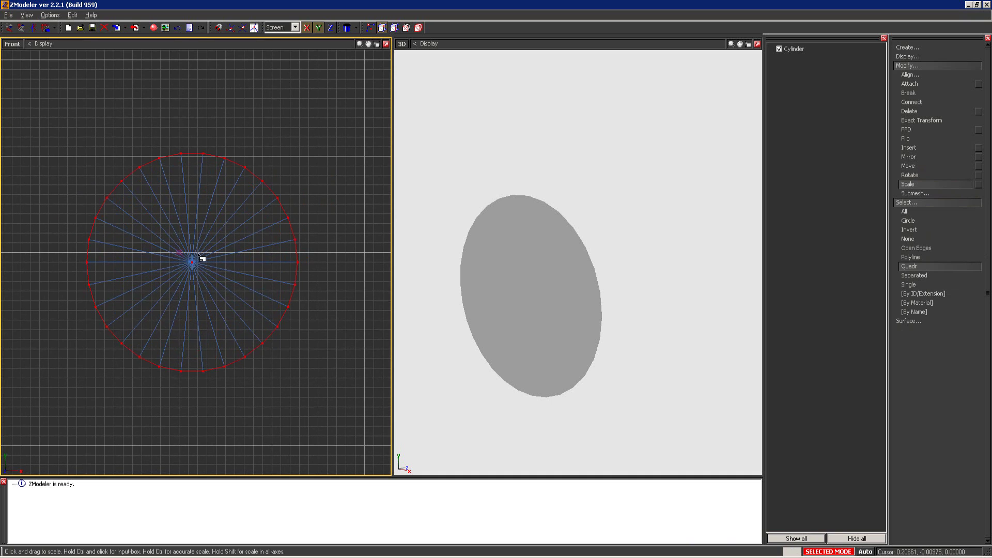
drag(200, 254, 201, 253)
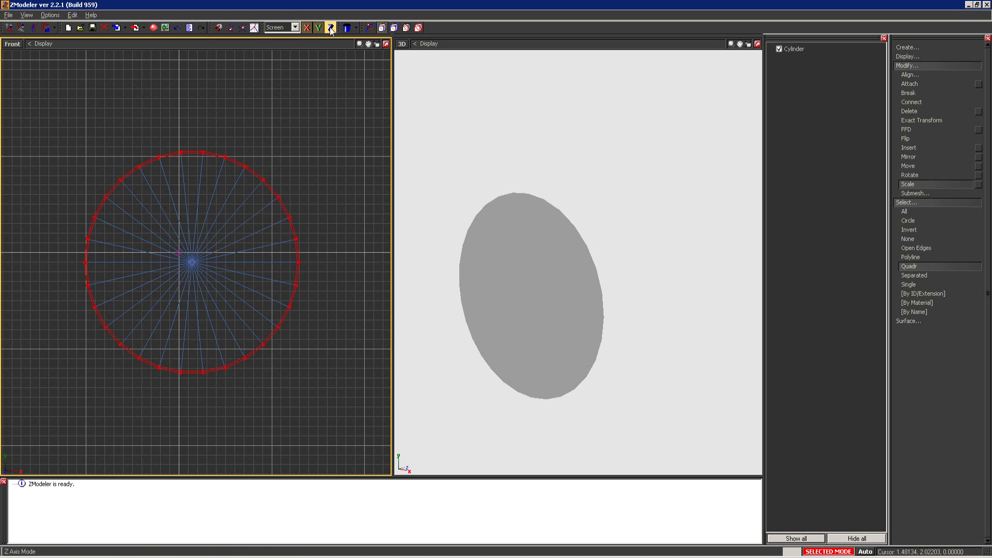
- Extrude the ring's outer edge along the Z axis only, with Quad Sides, to form a side wall
click(925, 194)
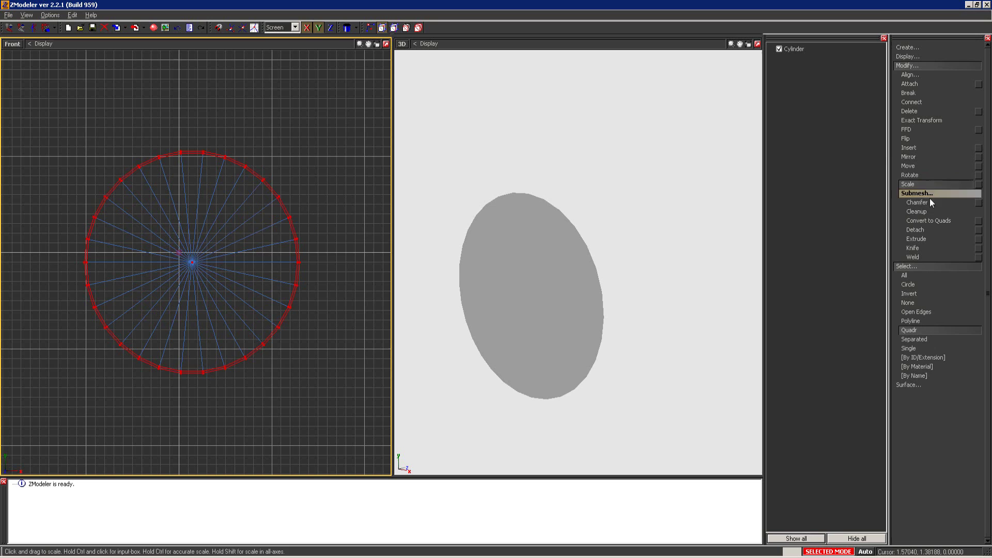
click(926, 231)
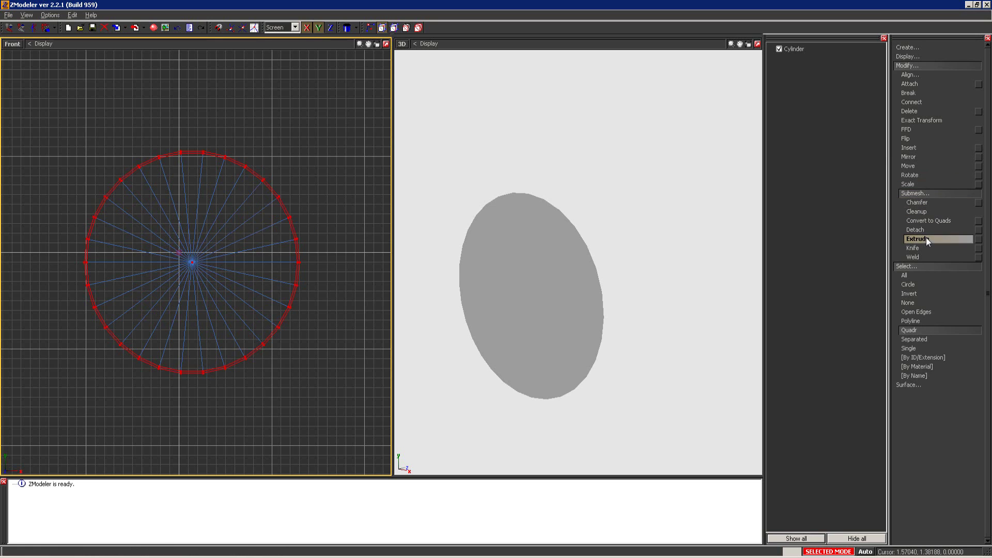
click(918, 239)
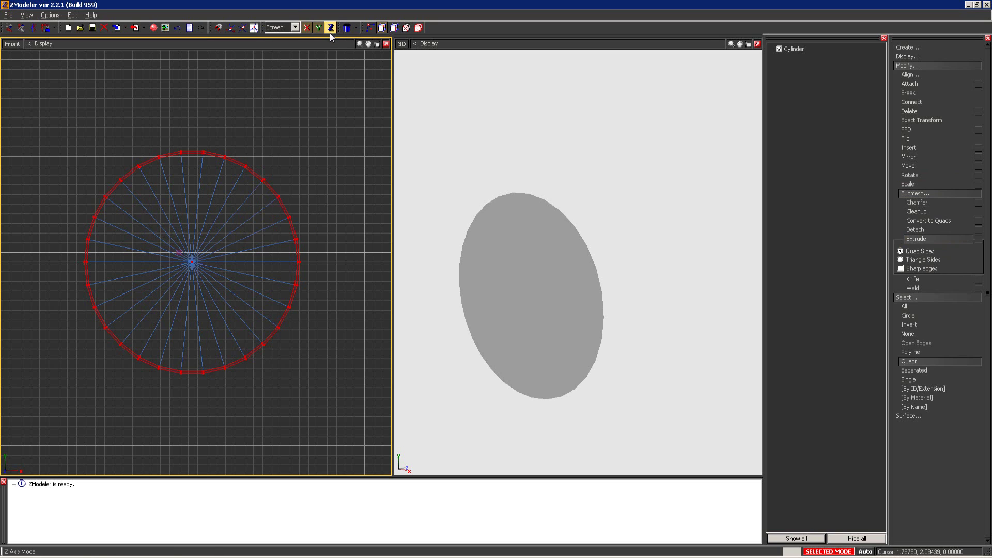
click(505, 177)
middle_drag(505, 177, 512, 226)
scroll(513, 226, up, 2)
click(281, 166)
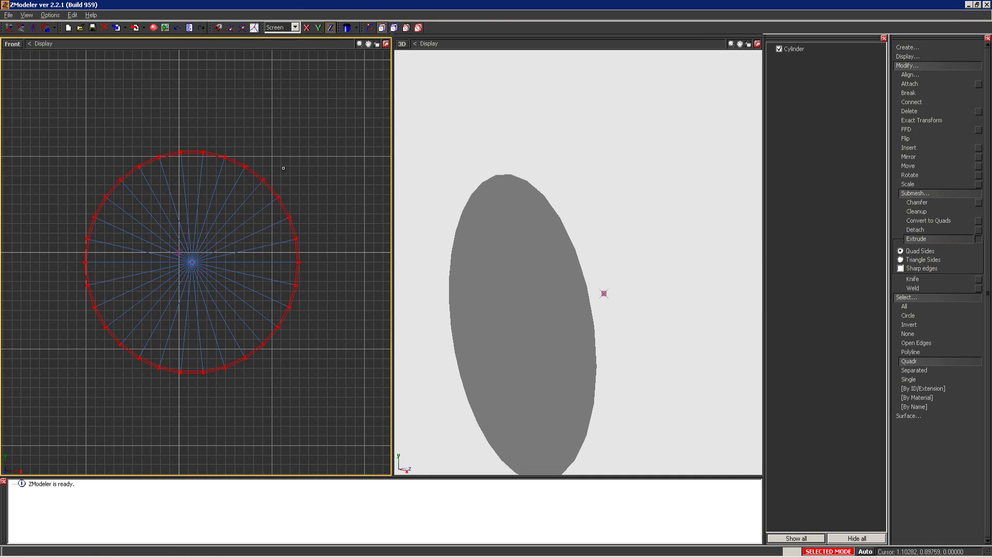
scroll(284, 170, up, 2)
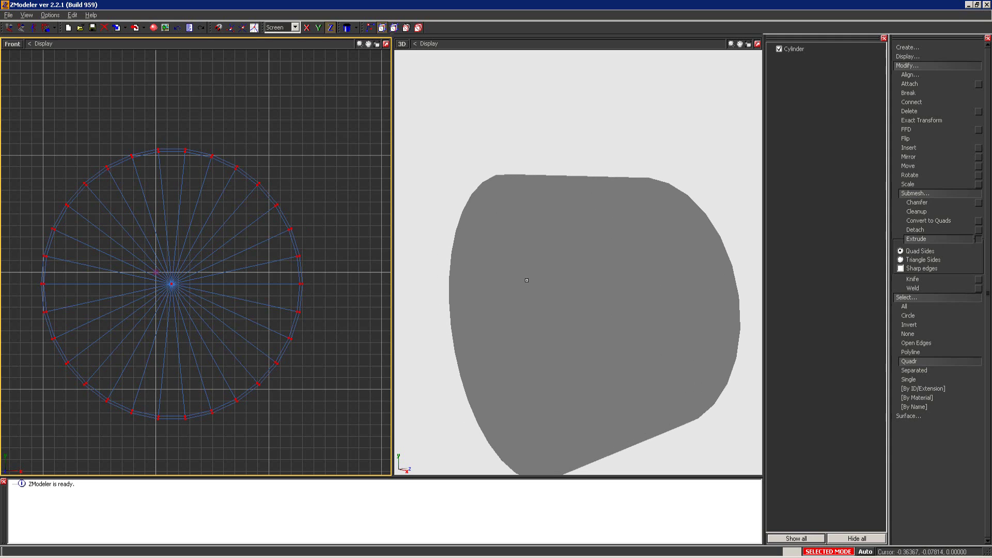
- Calculate the surface normals of the whole cylinder object at object level
click(617, 270)
mouse_move(617, 269)
middle_down()
mouse_move(630, 270)
mouse_move(619, 268)
middle_up()
click(418, 27)
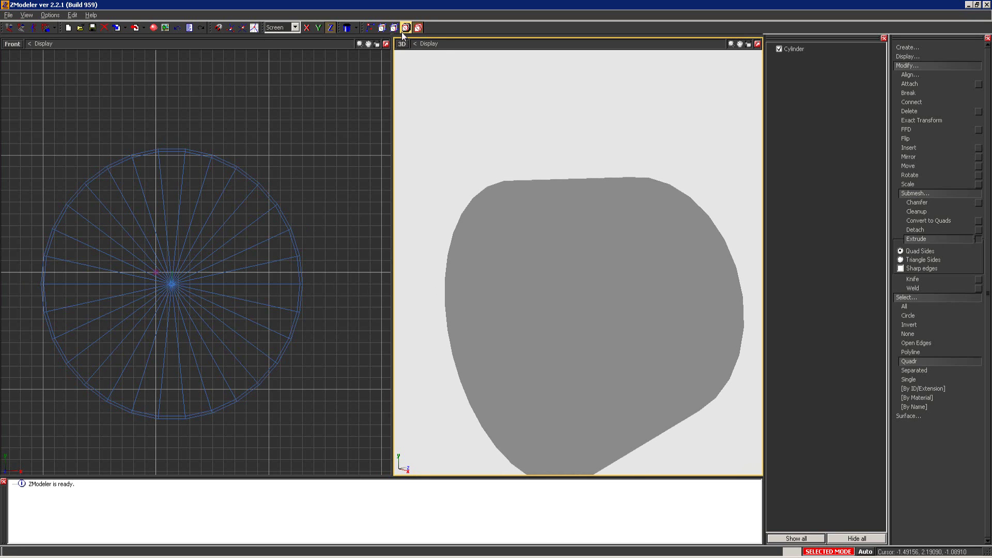
click(921, 417)
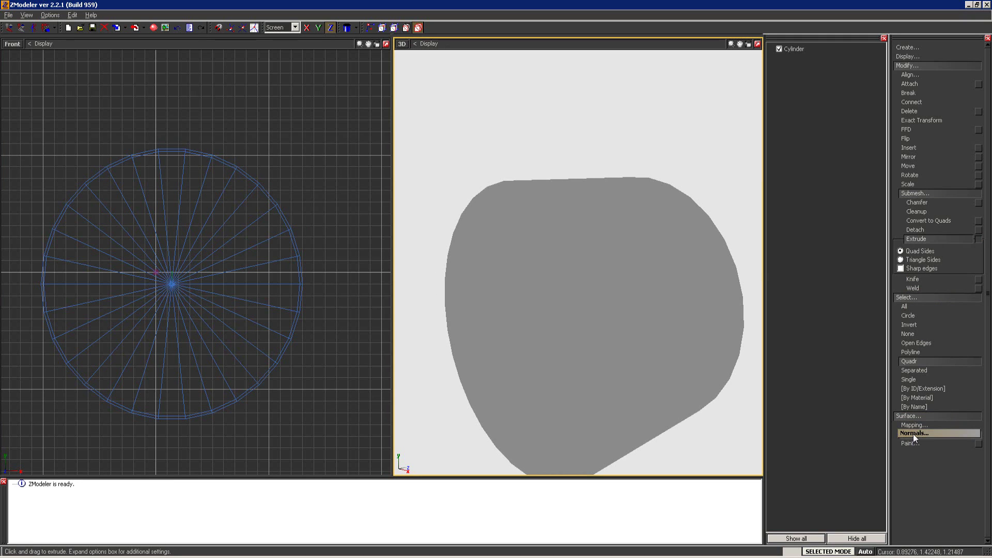
click(914, 435)
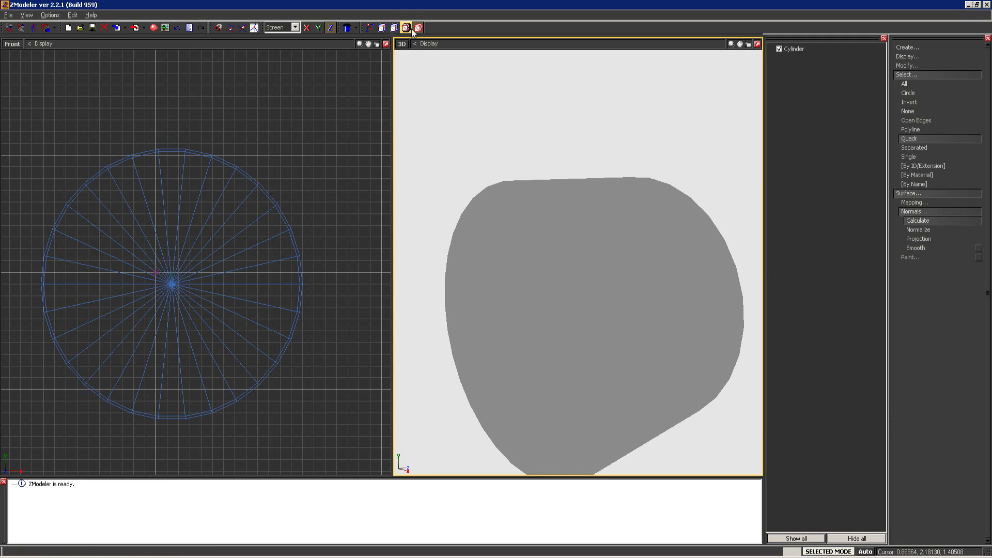
click(247, 220)
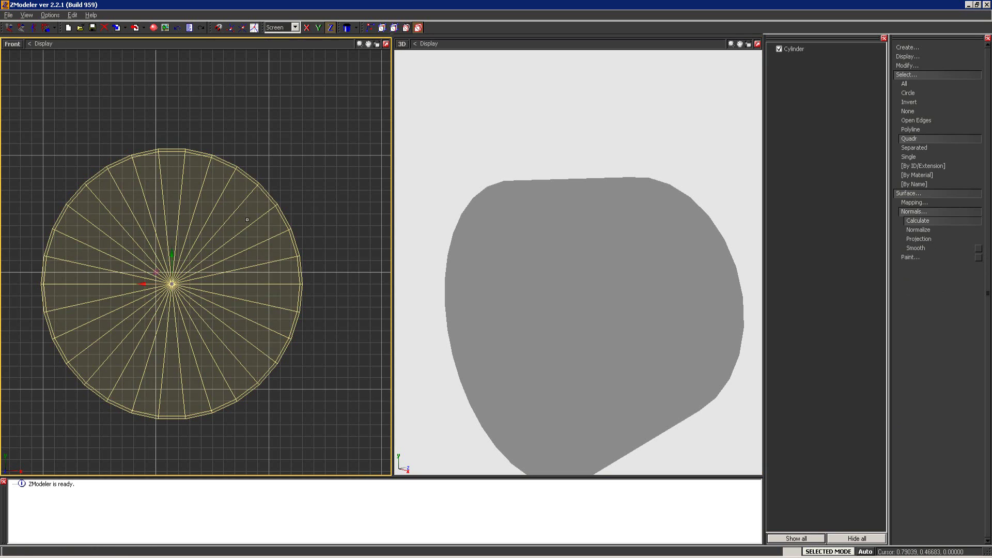
- Examine the shaded cylinder and its rim from several sides in the 3D view
mouse_move(665, 361)
middle_down()
mouse_move(614, 257)
mouse_move(591, 262)
mouse_move(589, 290)
mouse_move(618, 267)
mouse_move(669, 261)
mouse_move(624, 249)
middle_up()
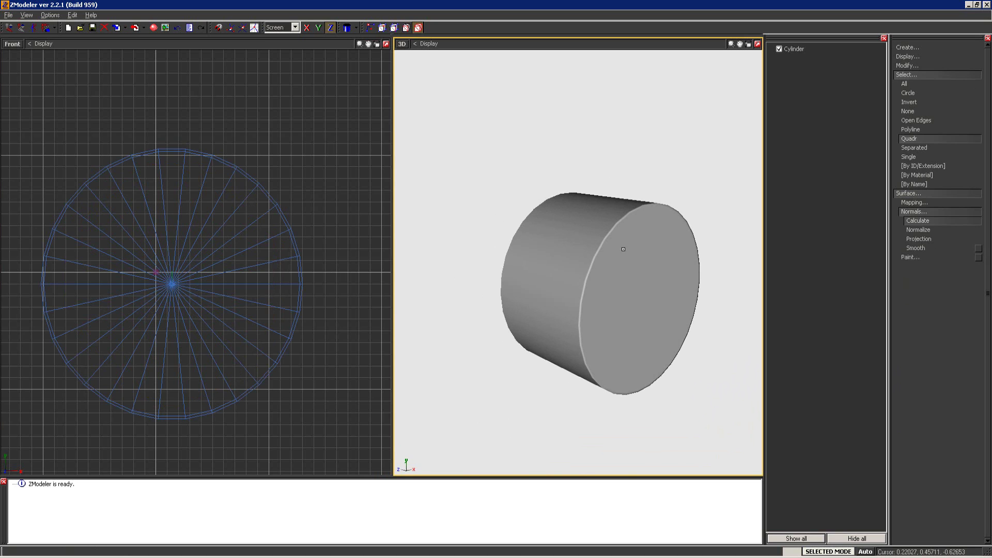
scroll(623, 249, up, 2)
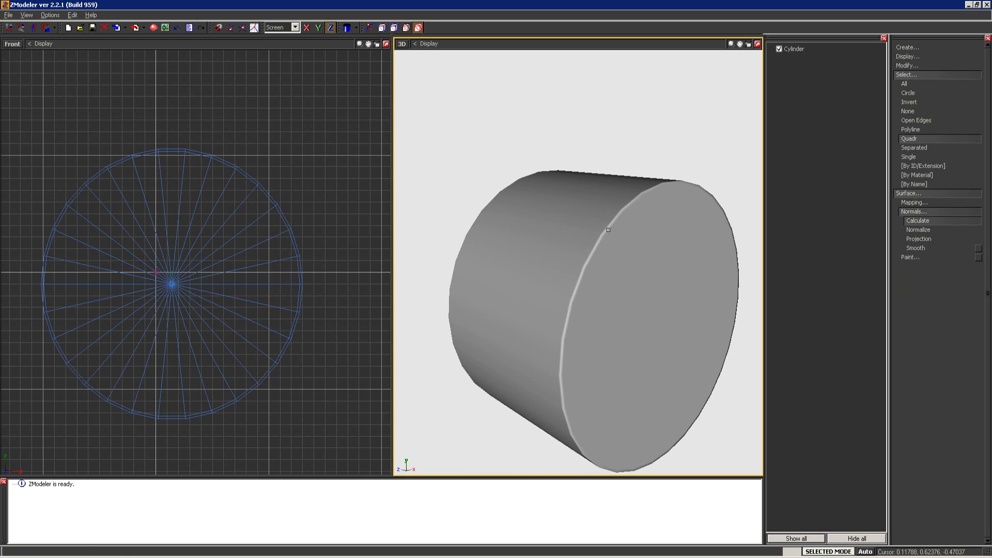
mouse_move(592, 271)
middle_down()
mouse_move(600, 274)
mouse_move(591, 271)
middle_up()
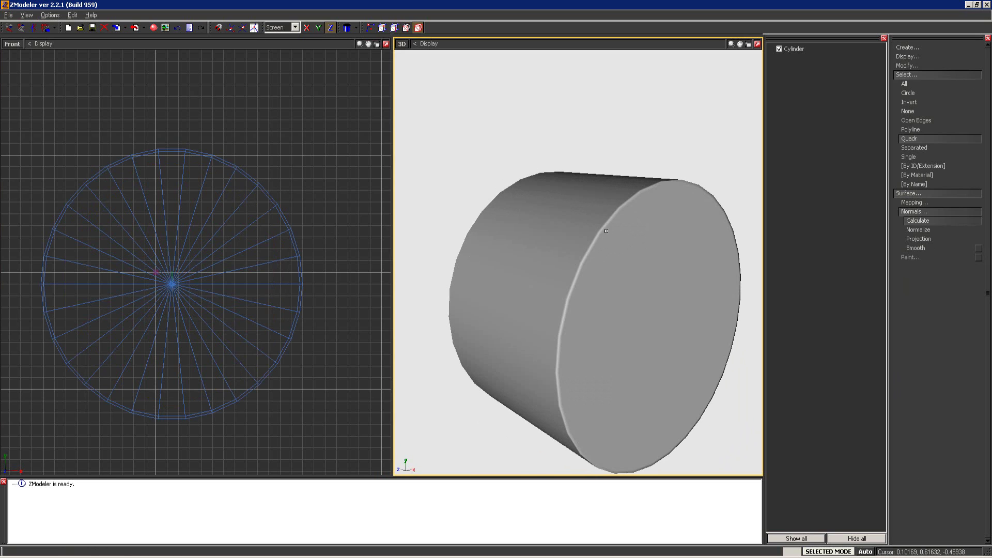
mouse_move(606, 231)
middle_down()
mouse_move(635, 226)
mouse_move(662, 248)
mouse_move(631, 268)
mouse_move(611, 257)
mouse_move(619, 243)
middle_up()
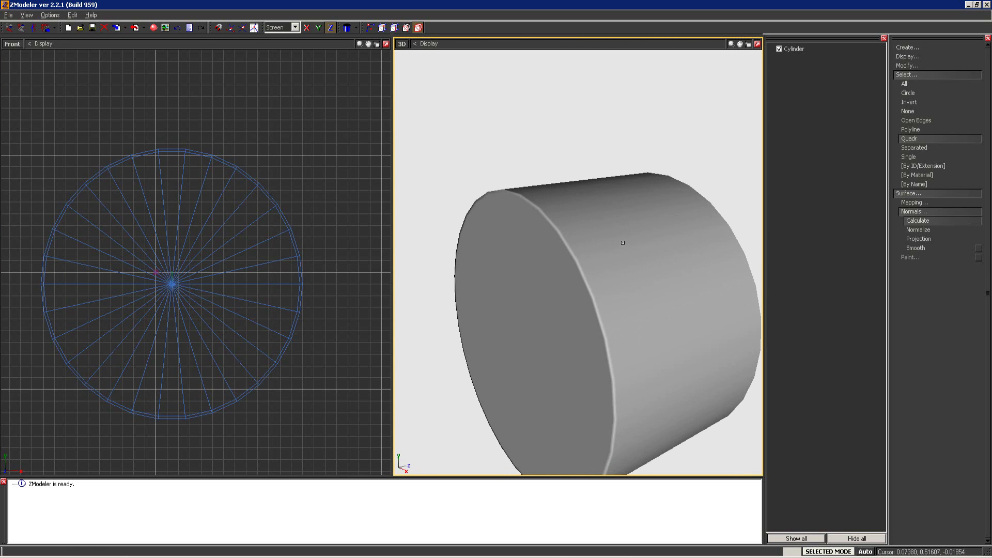
middle_drag(652, 238, 386, 210)
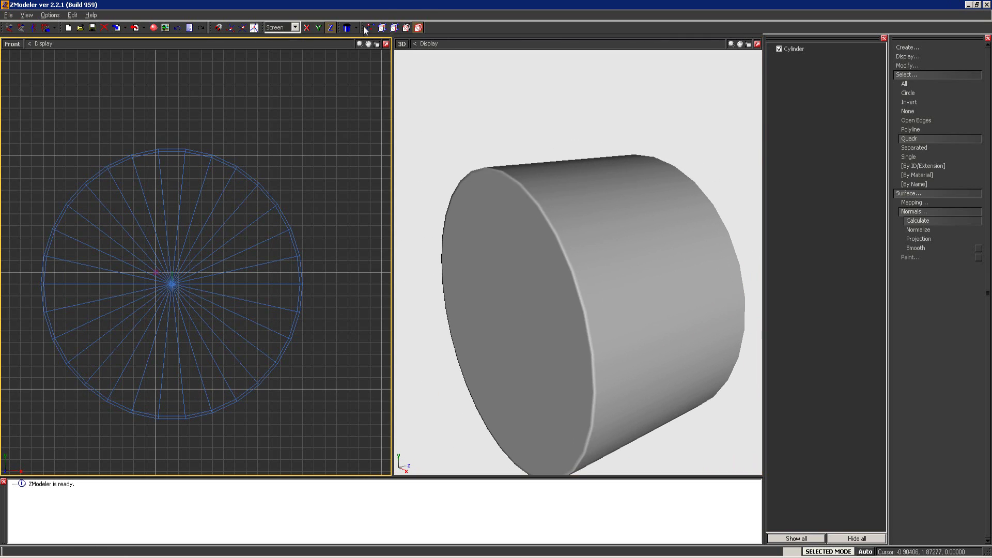
- Switch to vertex-level editing in selected mode and activate Extrude for the cylinder's open rear edge
click(381, 28)
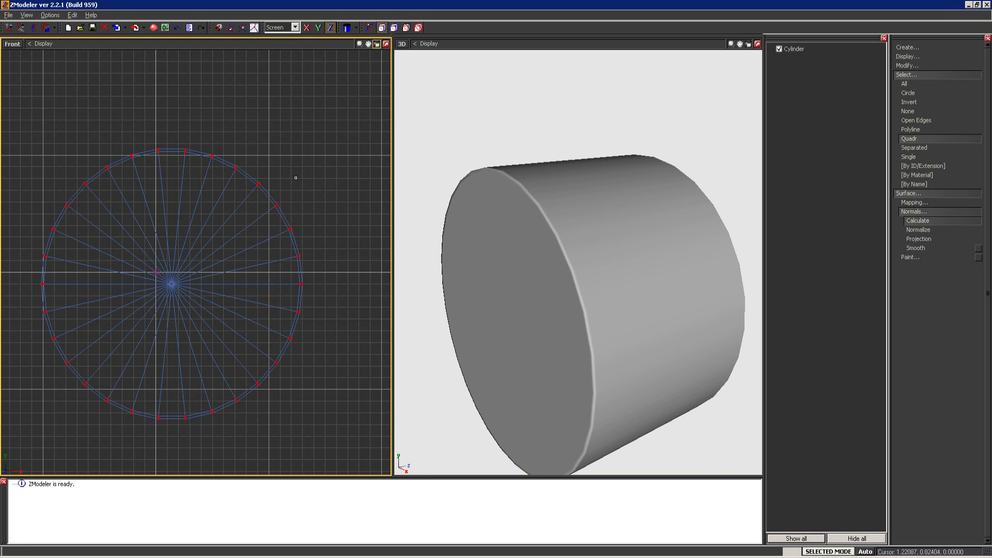
key(space)
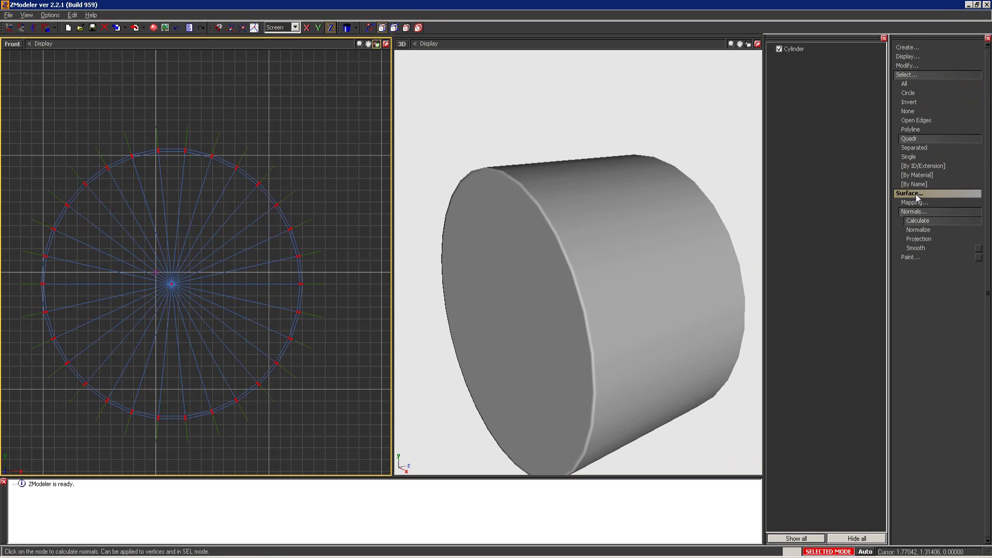
click(914, 66)
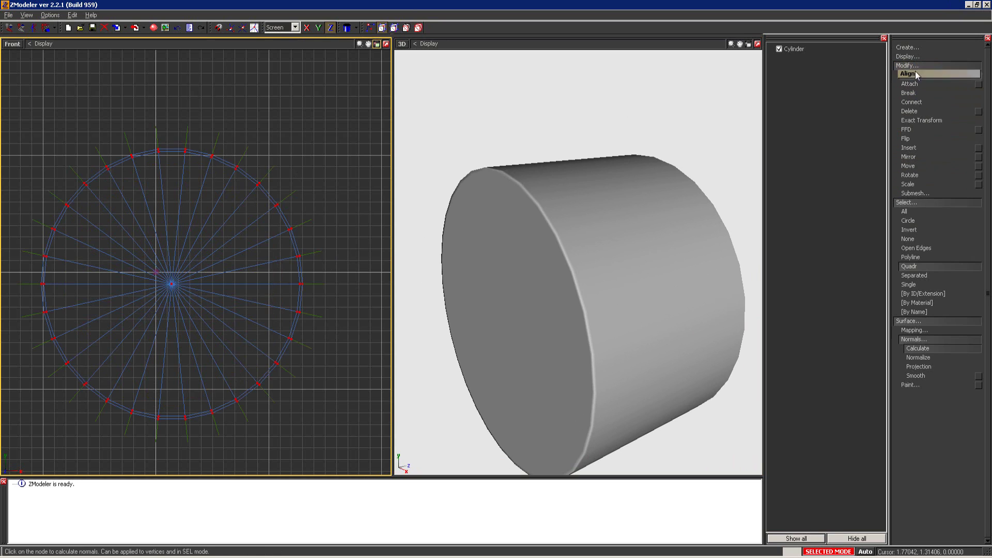
click(923, 193)
click(925, 239)
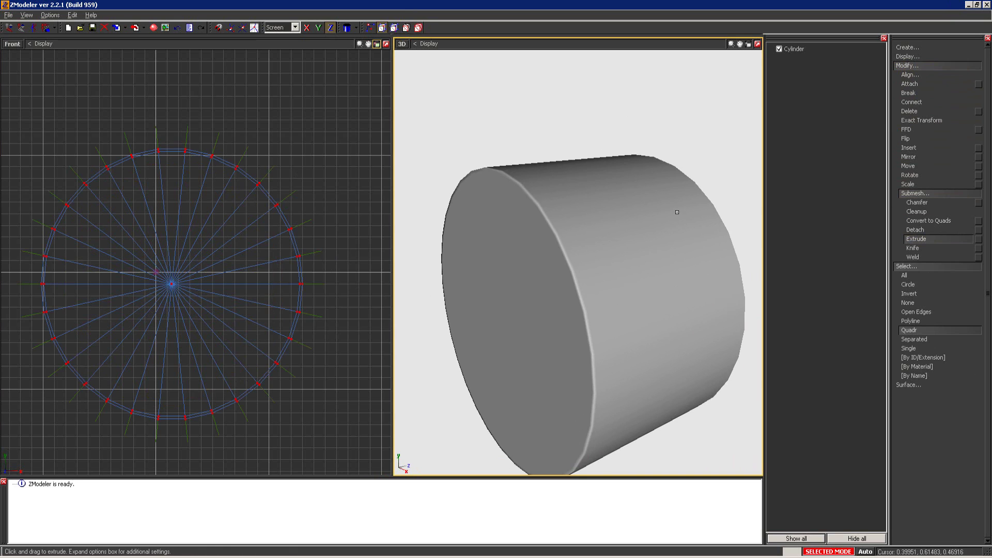
scroll(599, 249, down, 2)
scroll(505, 261, down, 2)
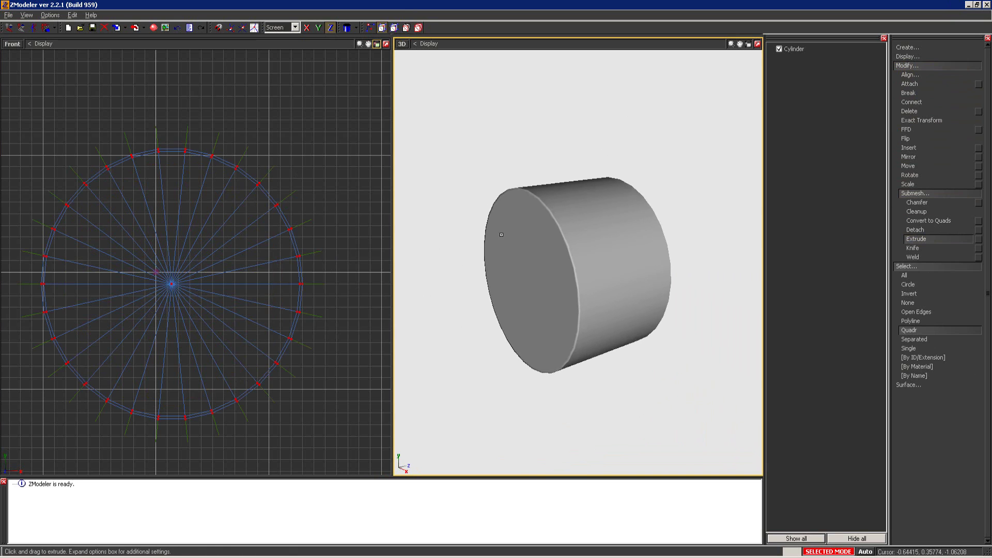
scroll(565, 254, up, 1)
middle_drag(565, 254, 574, 257)
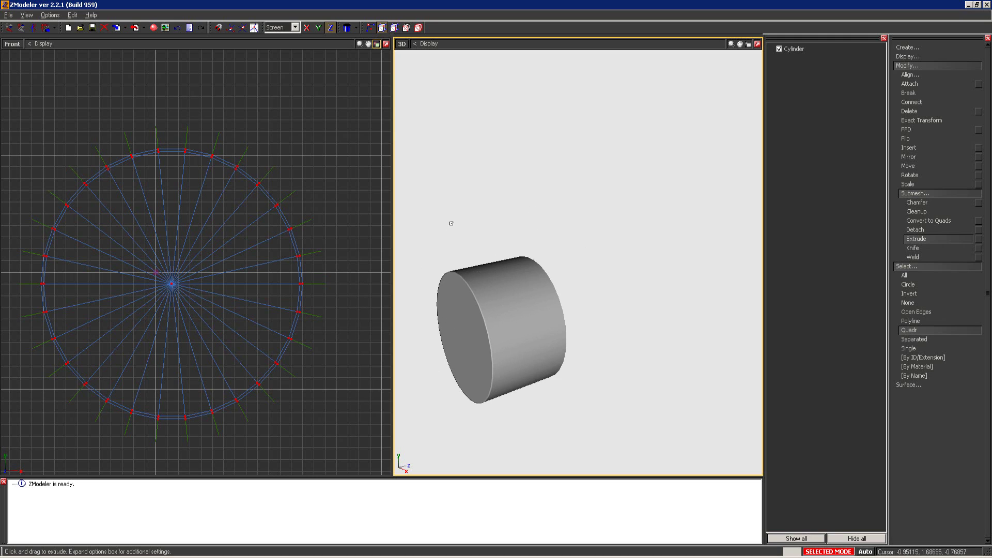
click(325, 161)
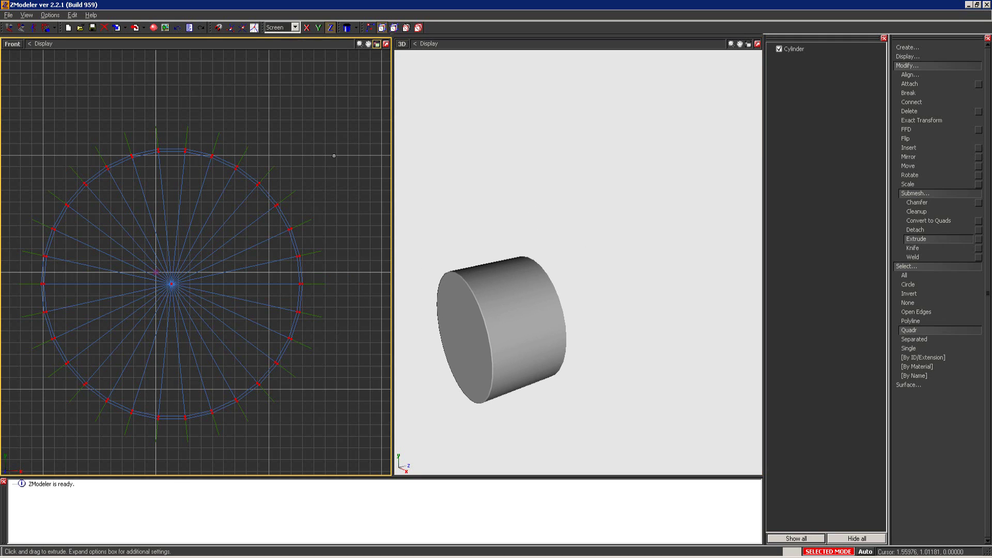
click(307, 28)
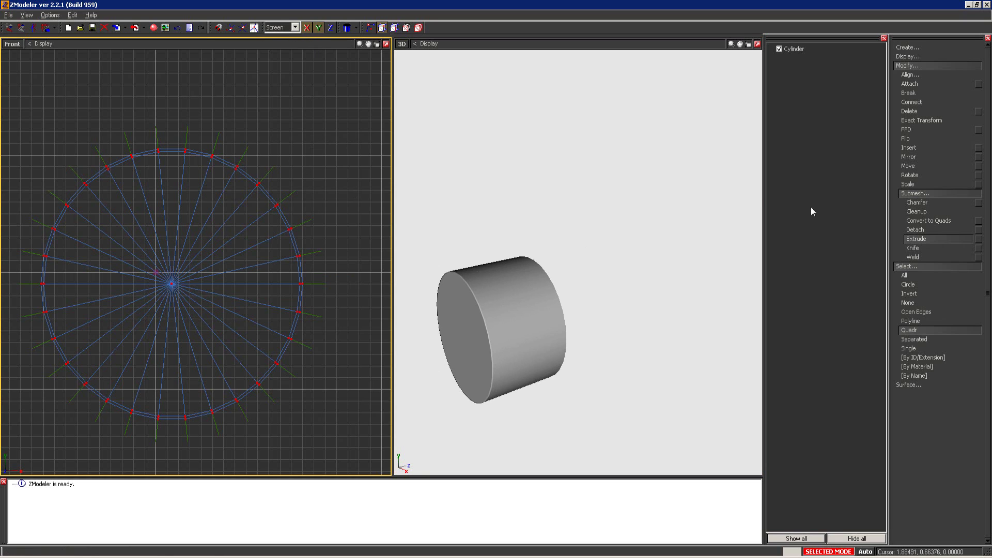
click(946, 185)
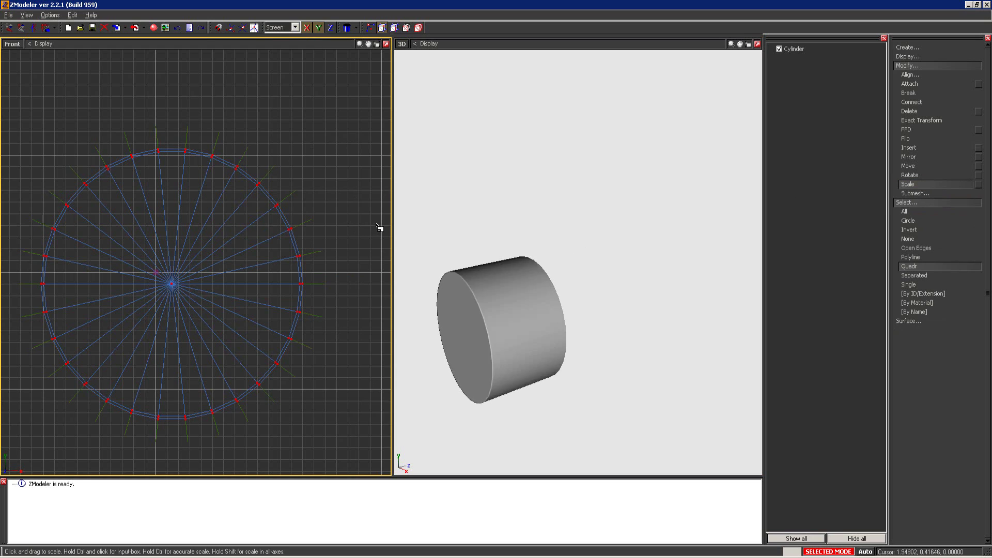
click(956, 194)
click(932, 238)
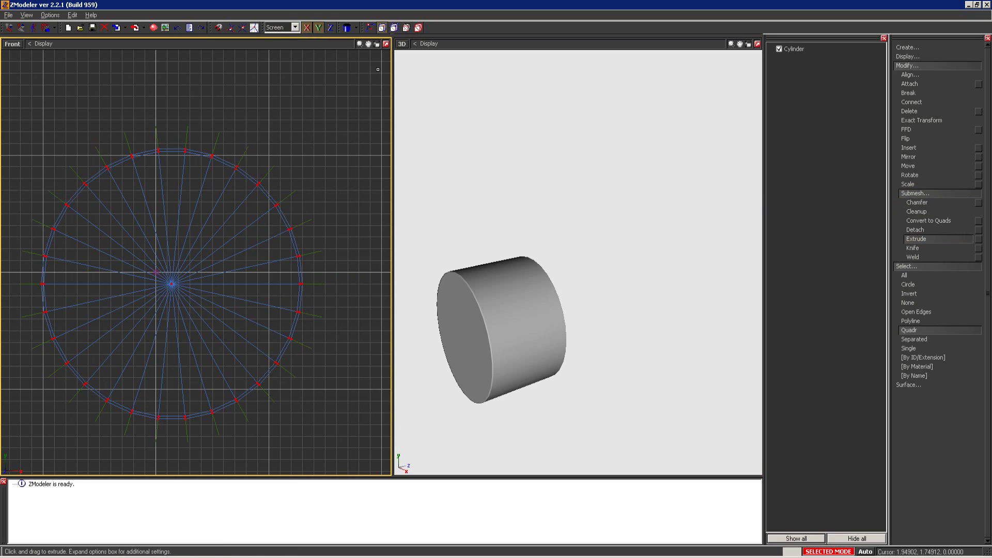
click(332, 28)
scroll(293, 198, up, 1)
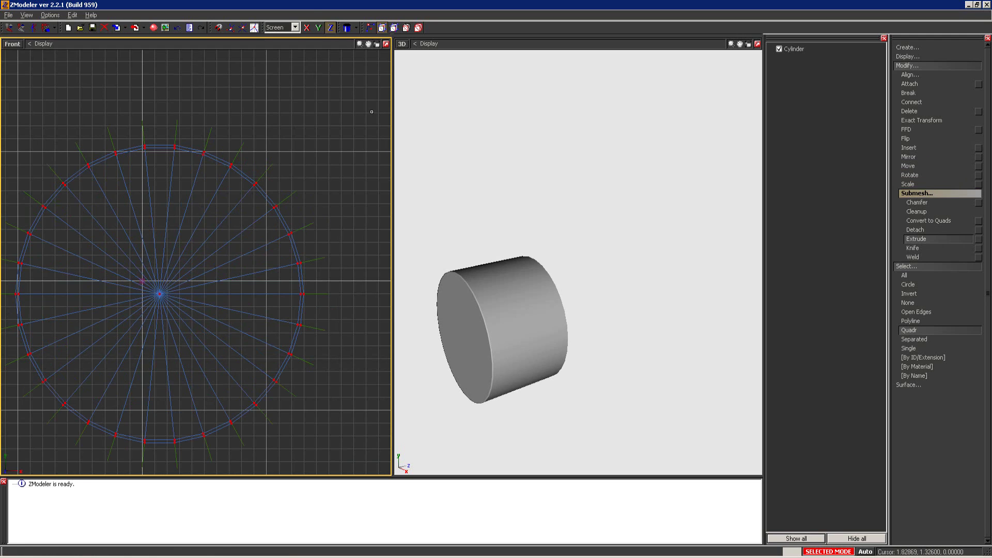
- Extrude the selected rear edge of the side wall very slightly in the Front view with the X and Y axes enabled
click(317, 28)
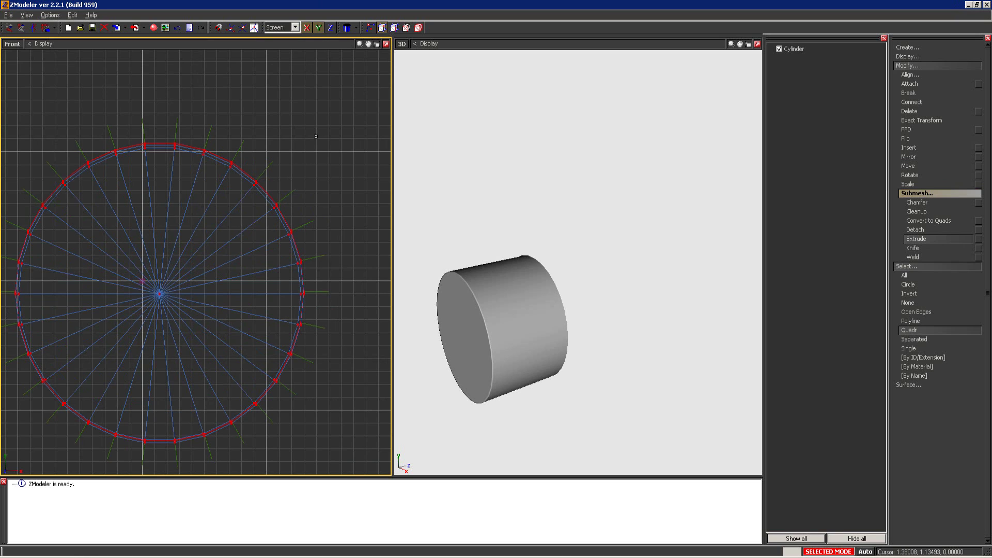
click(316, 137)
drag(324, 169, 325, 166)
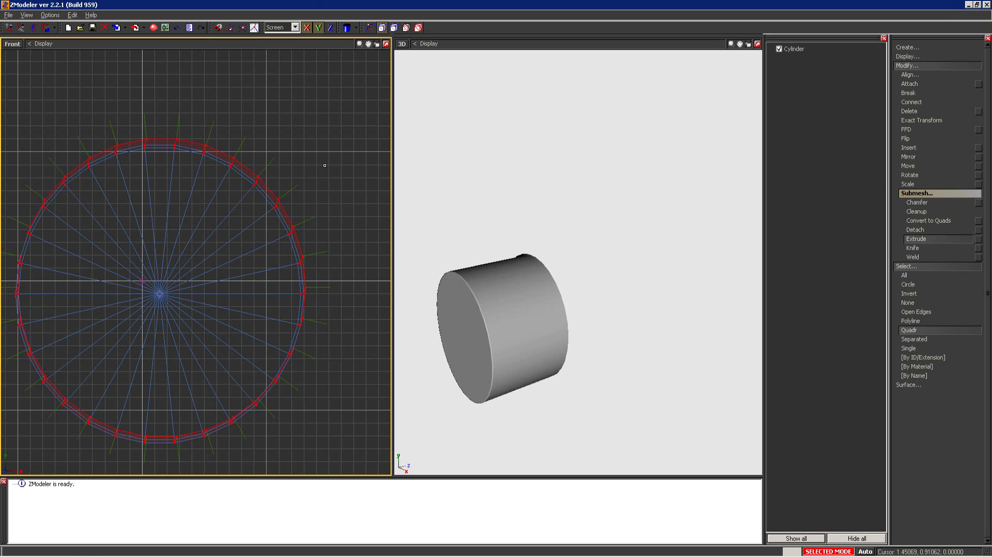
- Scale the newly extruded rear edge far outwards in the Front view to form a wide flange around the cylinder
click(910, 185)
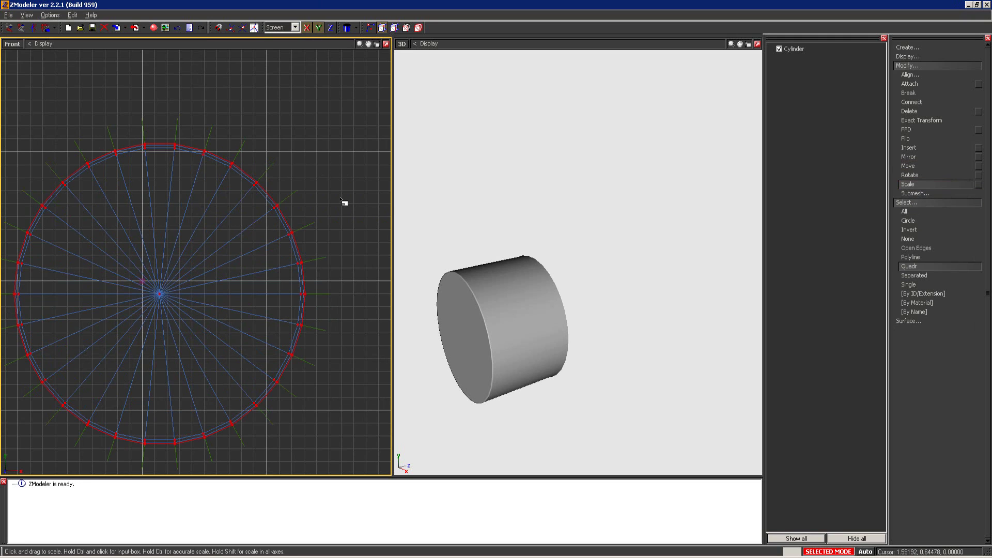
click(916, 194)
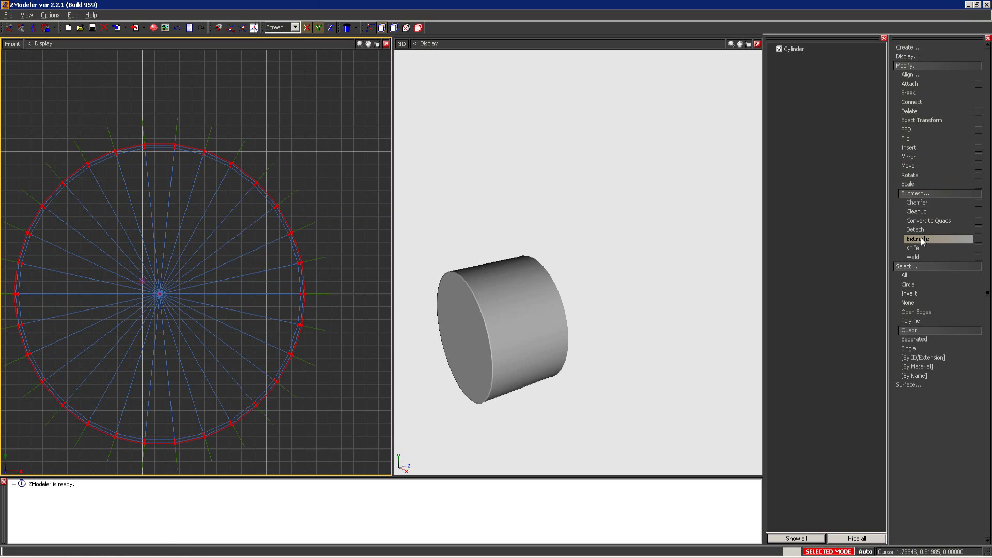
click(944, 185)
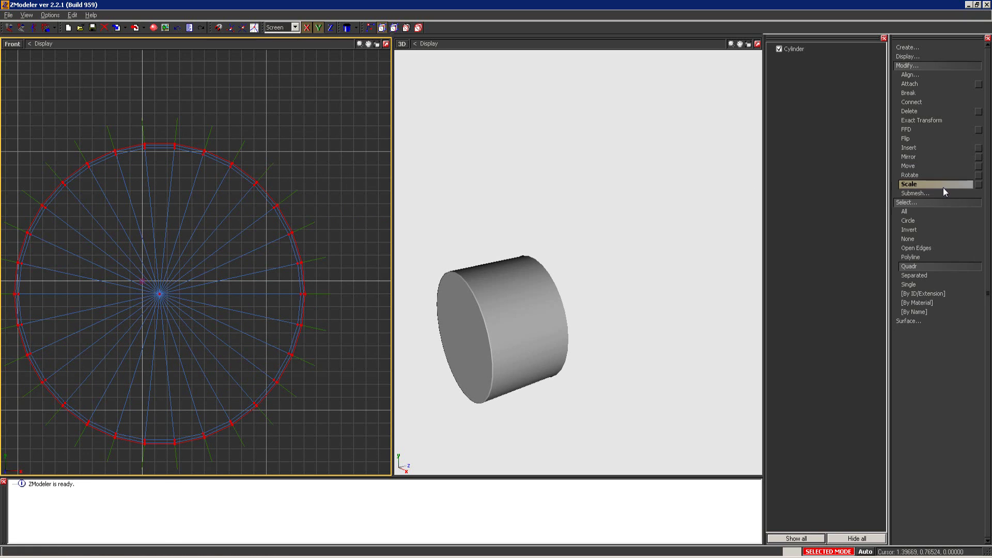
drag(333, 228, 361, 255)
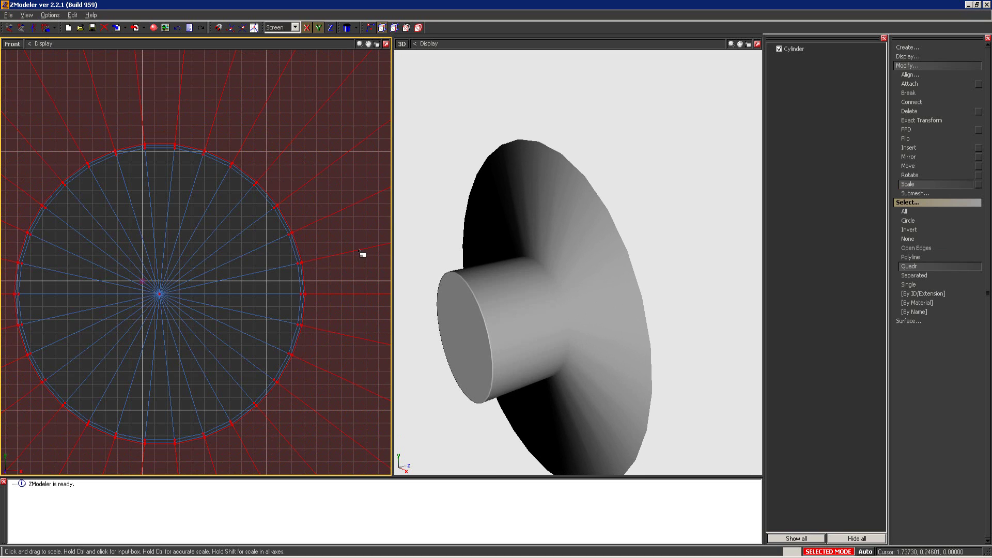
scroll(305, 203, down, 2)
middle_drag(307, 204, 192, 266)
scroll(192, 265, down, 2)
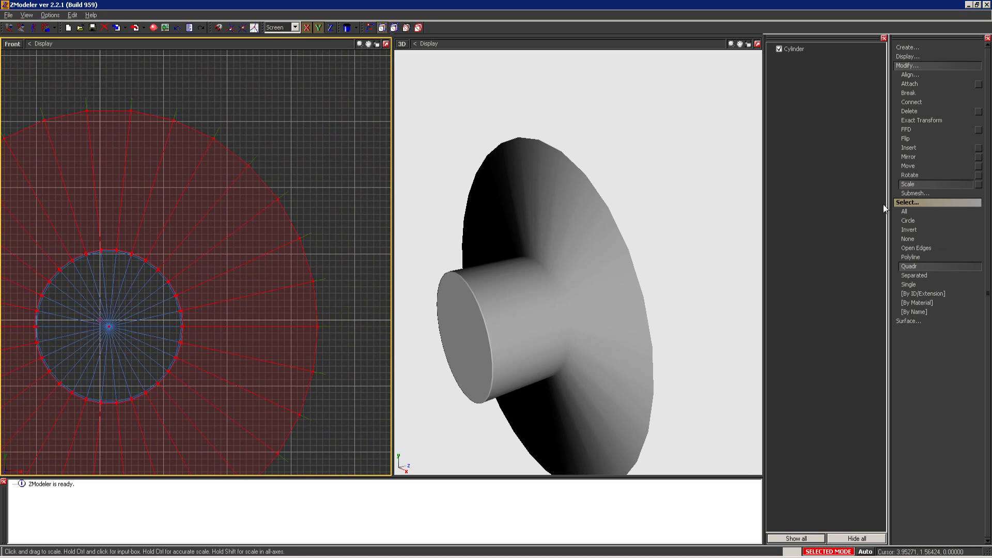
- Extrude the flange's outer edge in place and scale it slightly outwards to form a thin rim ring
click(916, 193)
click(933, 247)
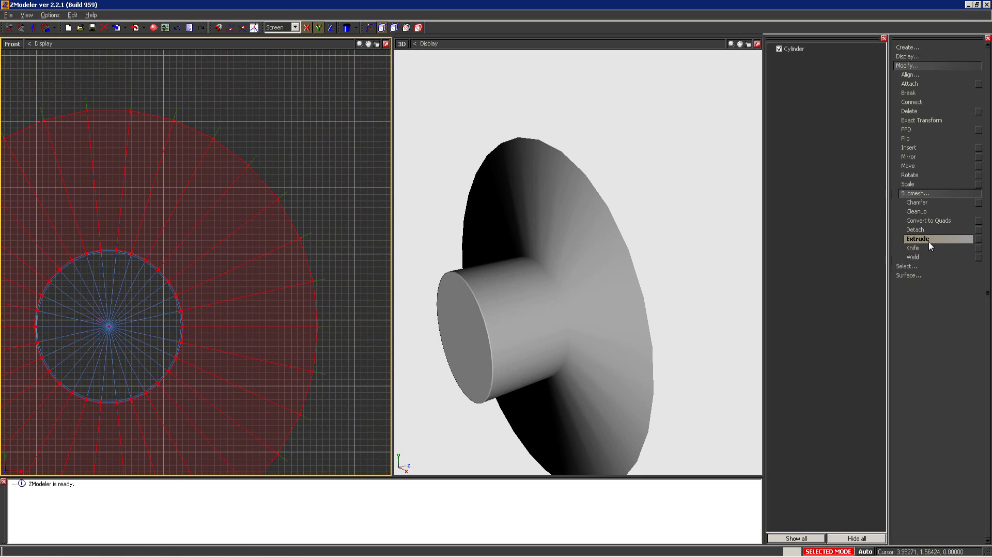
click(906, 185)
click(907, 193)
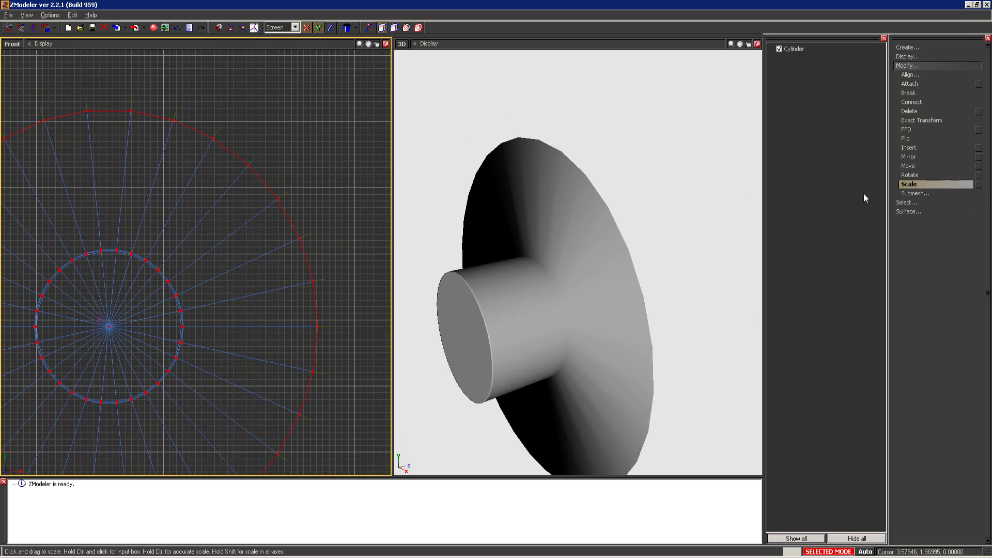
drag(342, 203, 345, 203)
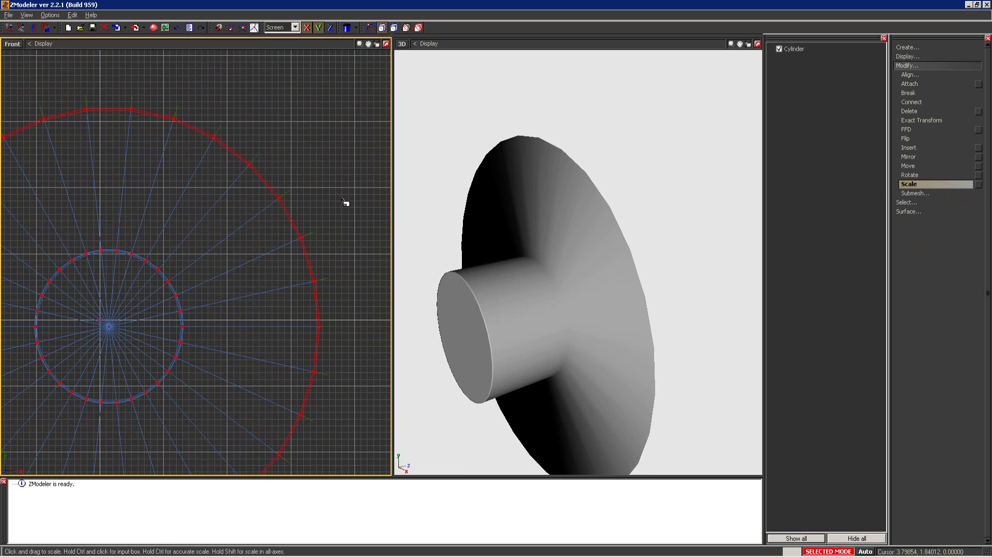
- Extrude the rim ring's outer edge along the Z axis only to form a long outer side wall
click(915, 194)
click(918, 239)
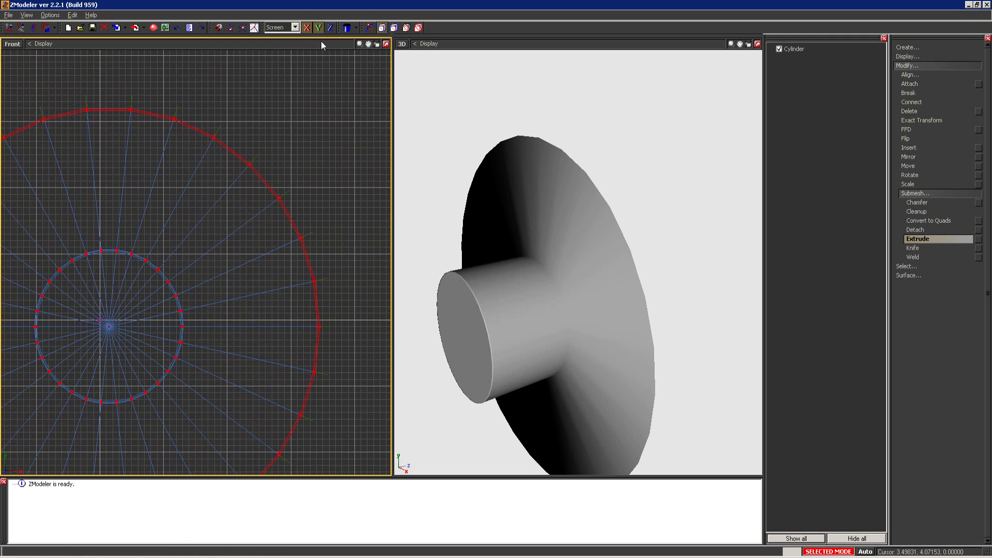
drag(345, 124, 347, 127)
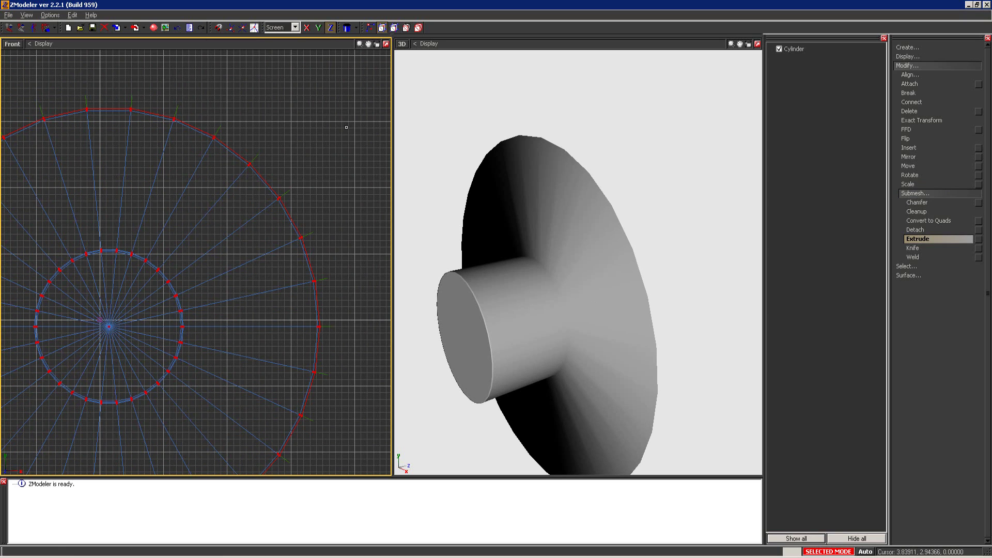
drag(356, 91, 412, 440)
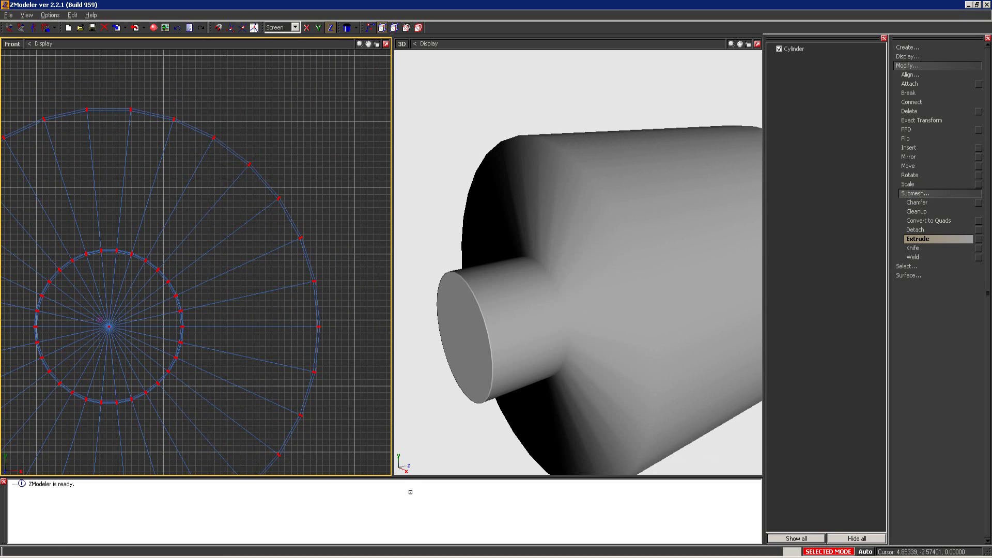
- Recalculate the surface normals of the entire stepped cylinder at object level and inspect its shading from several sides
click(935, 276)
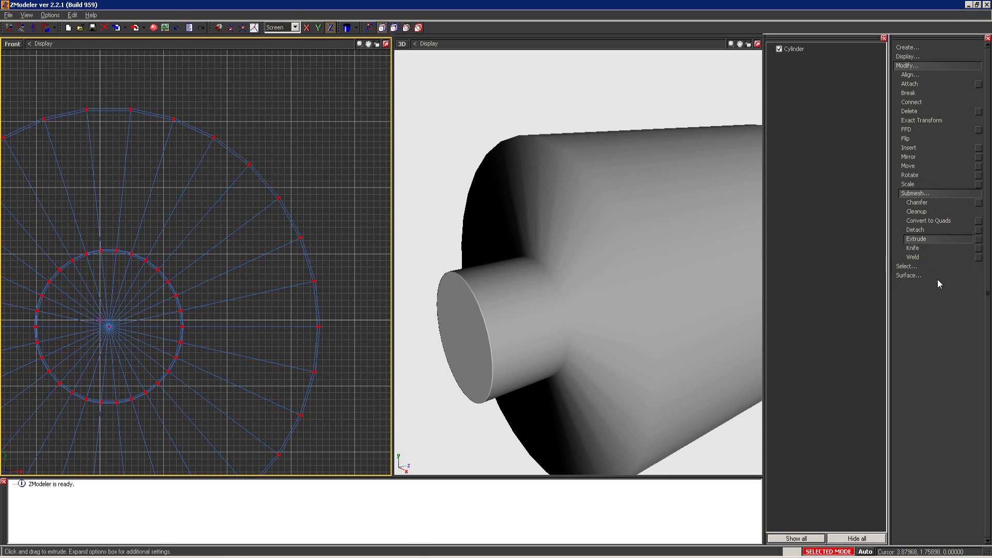
click(932, 292)
click(926, 303)
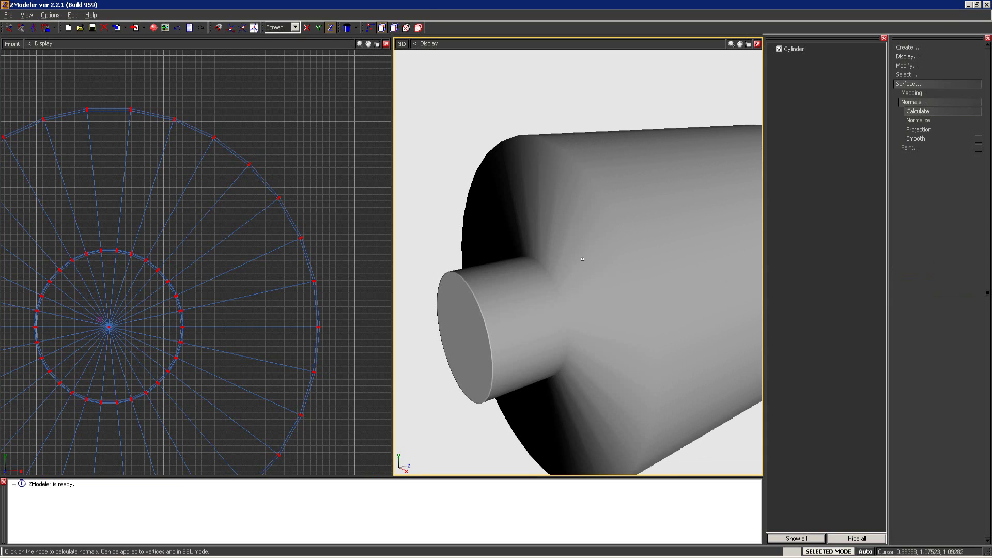
click(418, 28)
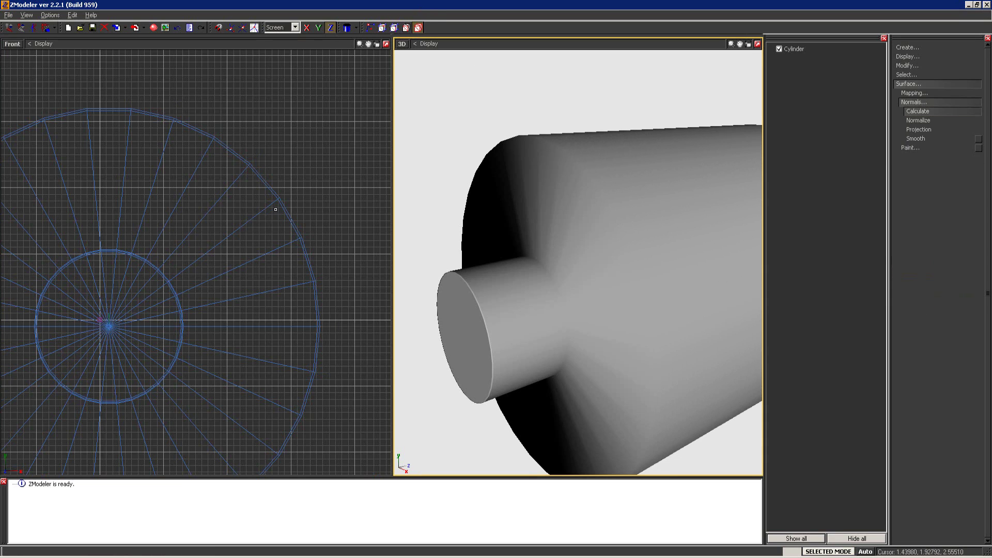
click(163, 214)
scroll(546, 149, down, 4)
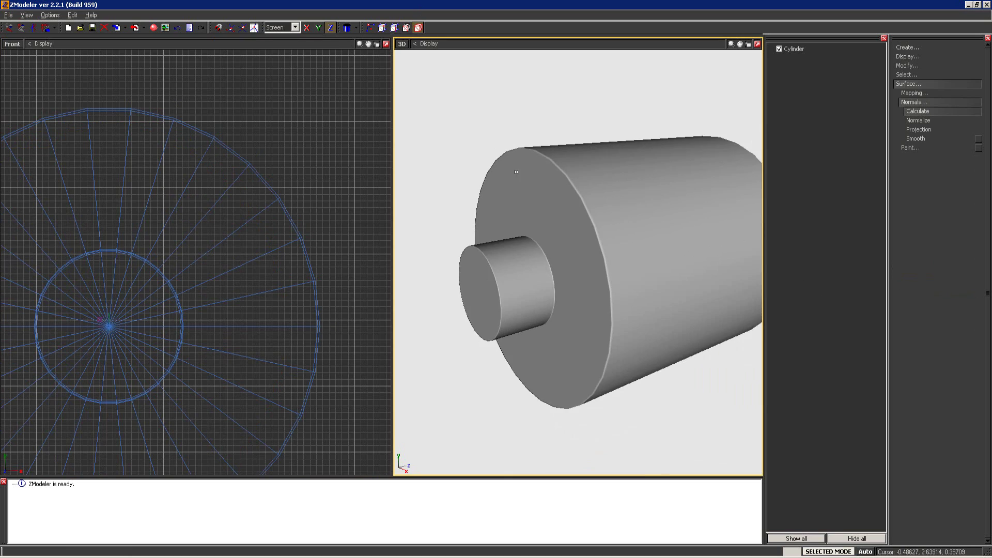
middle_drag(546, 148, 579, 155)
scroll(580, 240, up, 6)
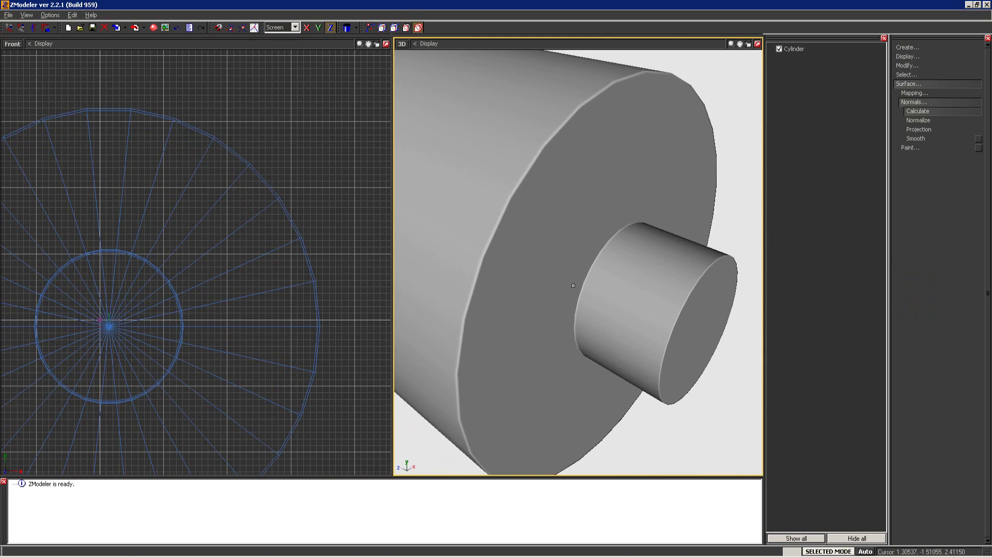
middle_drag(578, 265, 472, 198)
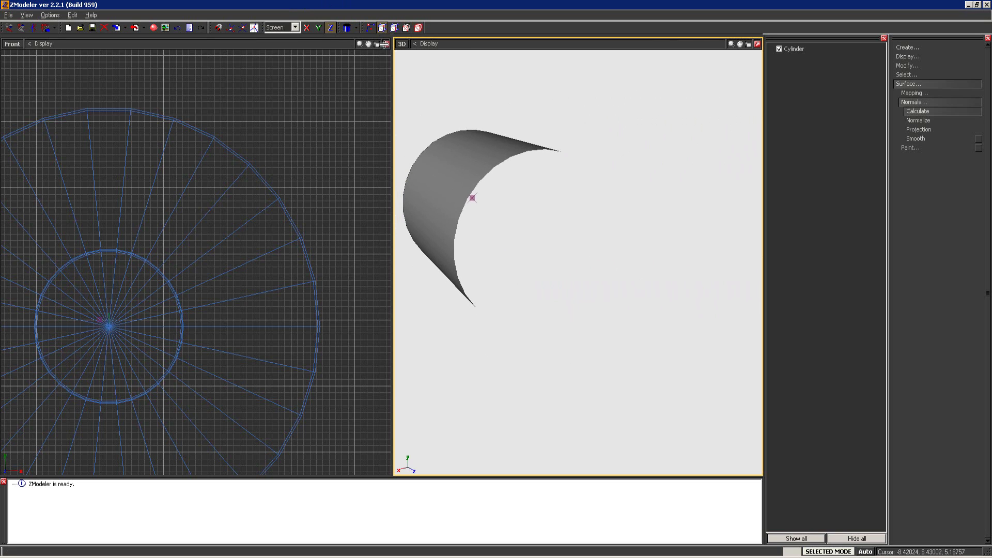
- Move the open edge of the outer side wall further along the Z axis to lengthen the wall
click(908, 65)
click(920, 175)
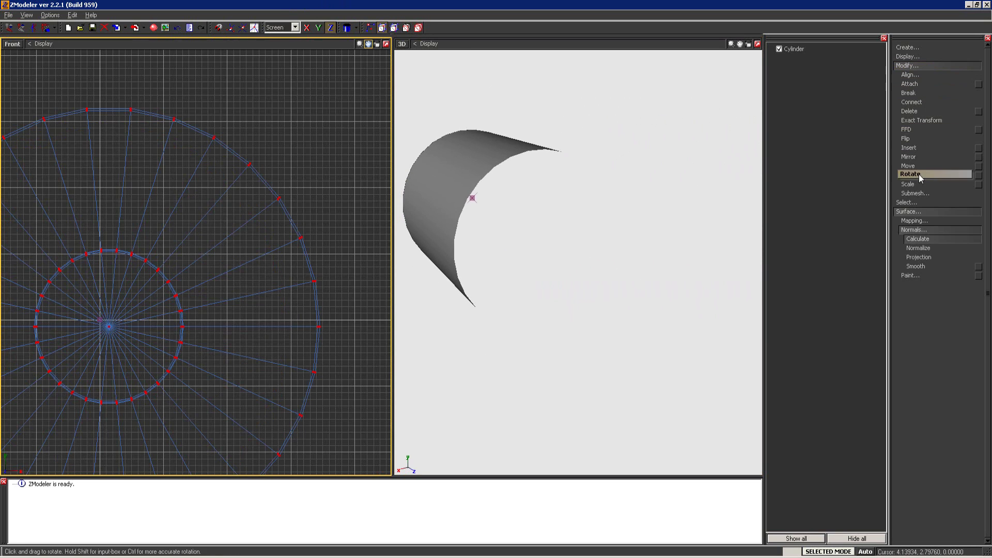
middle_drag(525, 192, 557, 201)
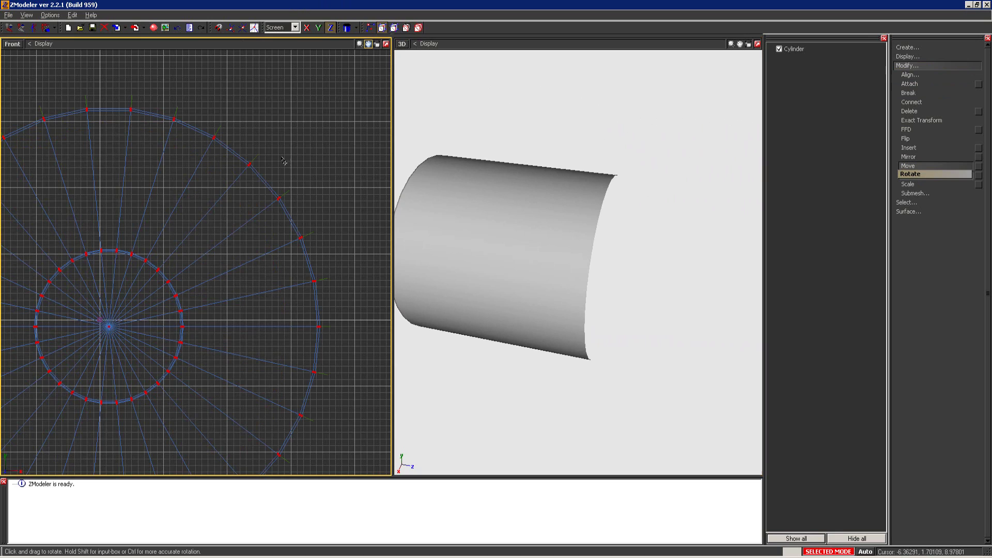
drag(313, 136, 320, 261)
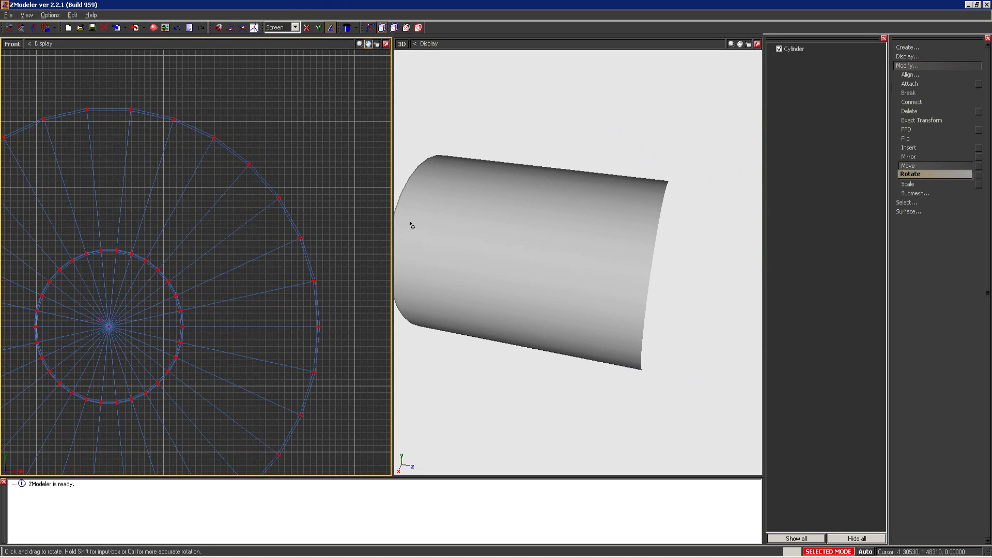
click(915, 194)
click(925, 239)
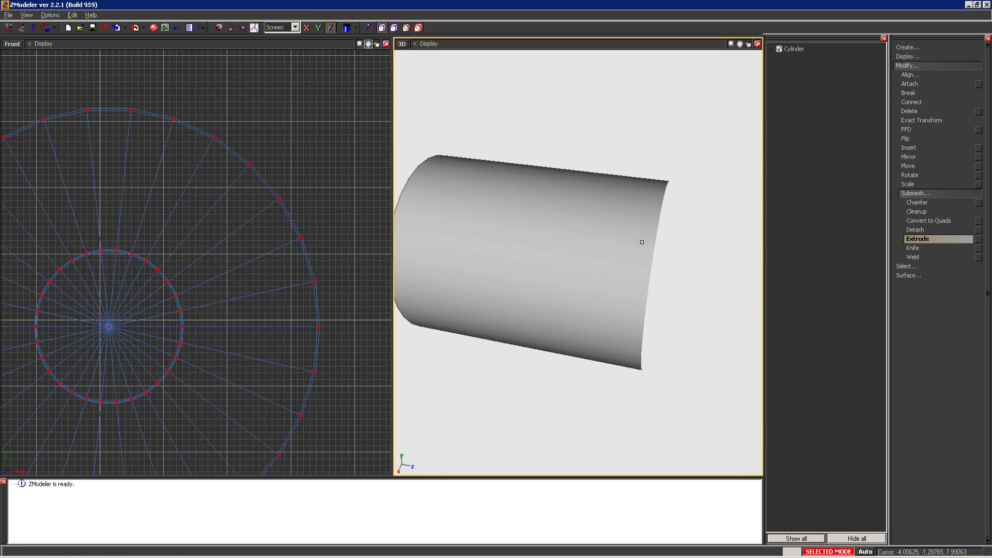
middle_drag(642, 242, 644, 206)
click(960, 176)
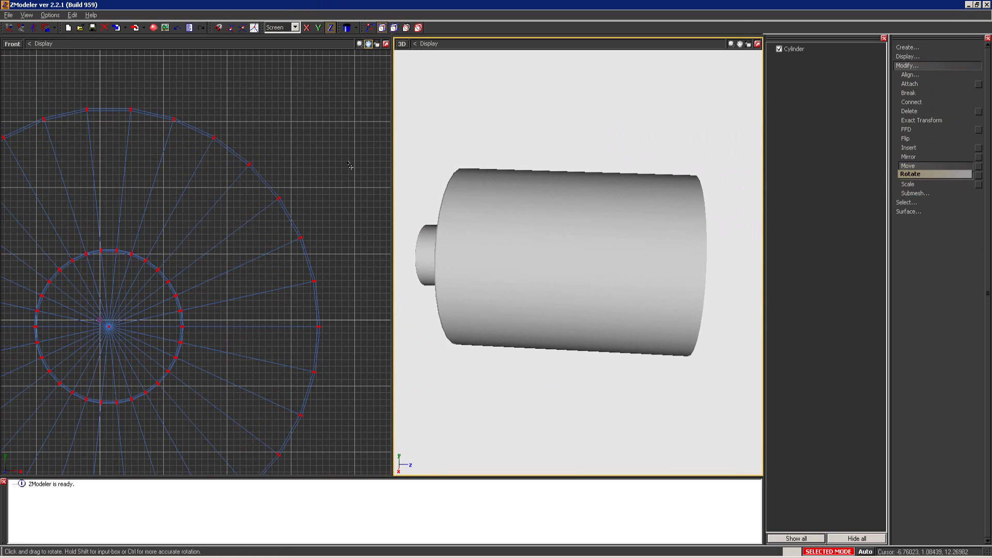
middle_drag(587, 213, 620, 209)
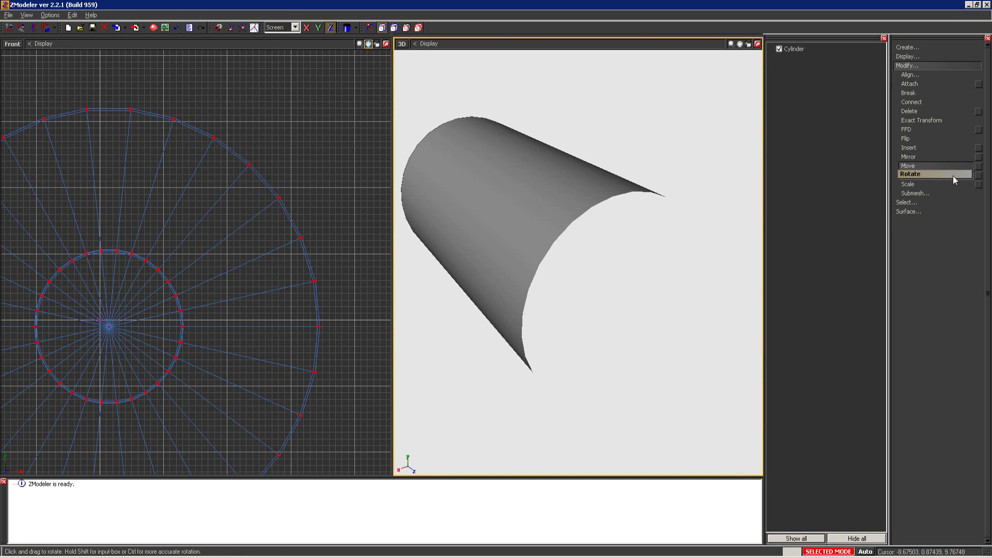
- Extrude the side wall's open edge in place and scale it slightly inwards in the Front view to form a thin rim ring
click(930, 184)
click(923, 193)
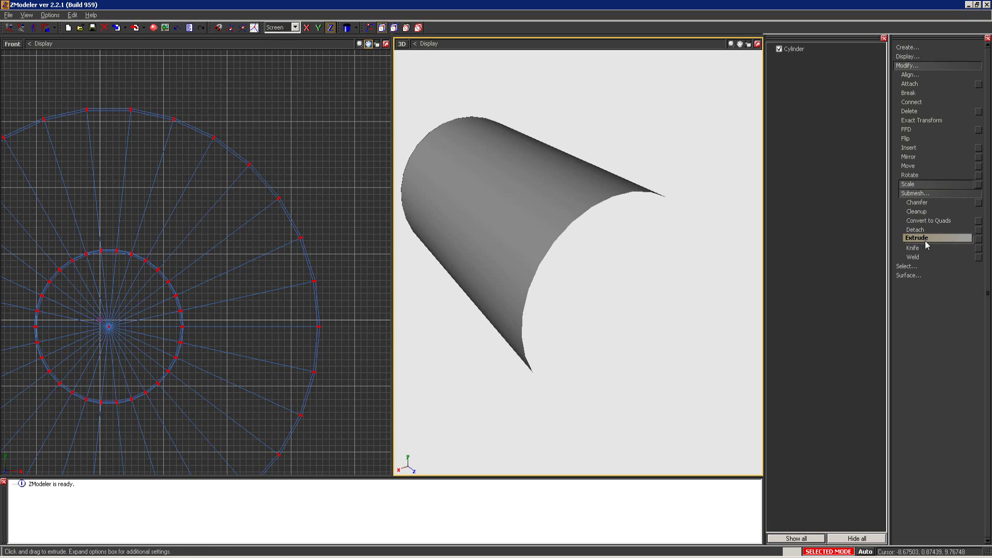
click(926, 240)
scroll(330, 178, up, 2)
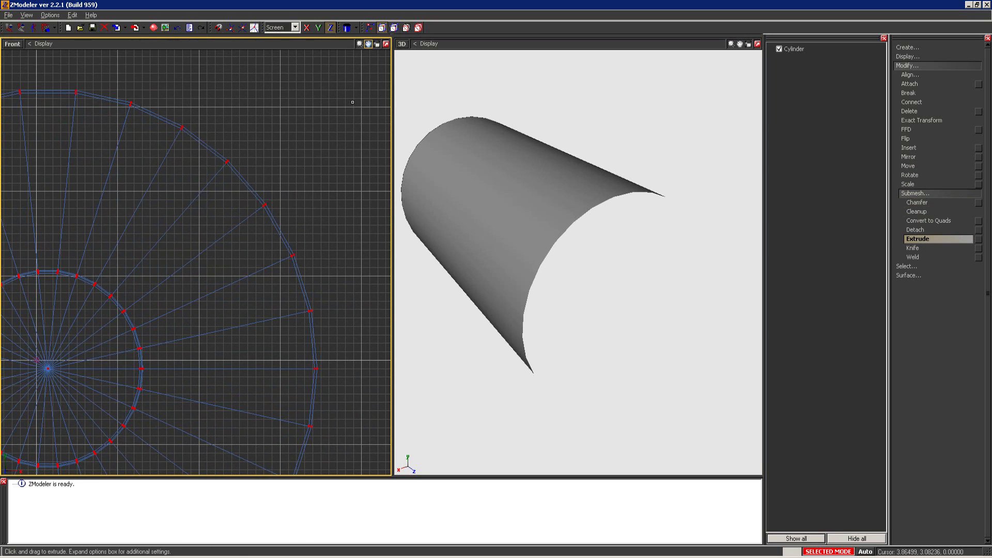
click(915, 184)
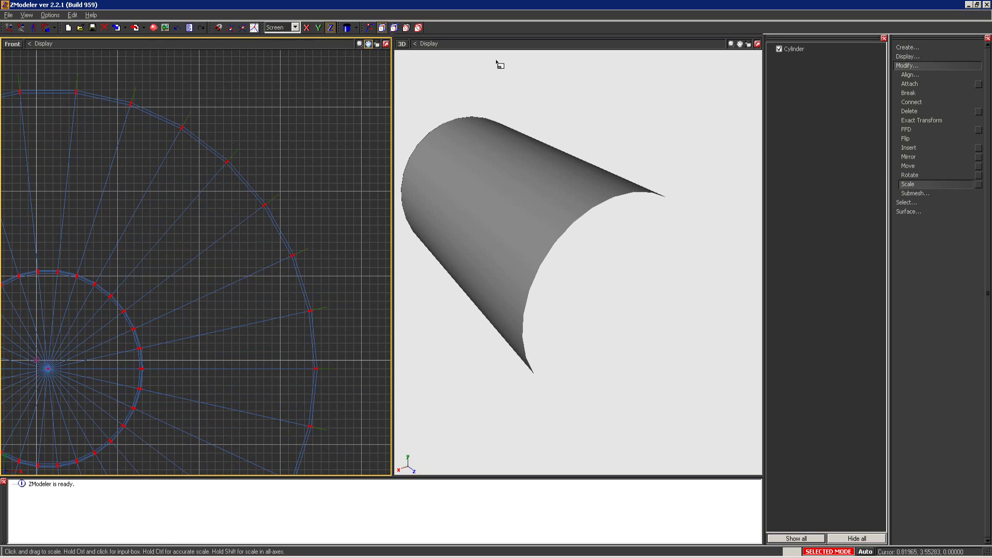
click(333, 161)
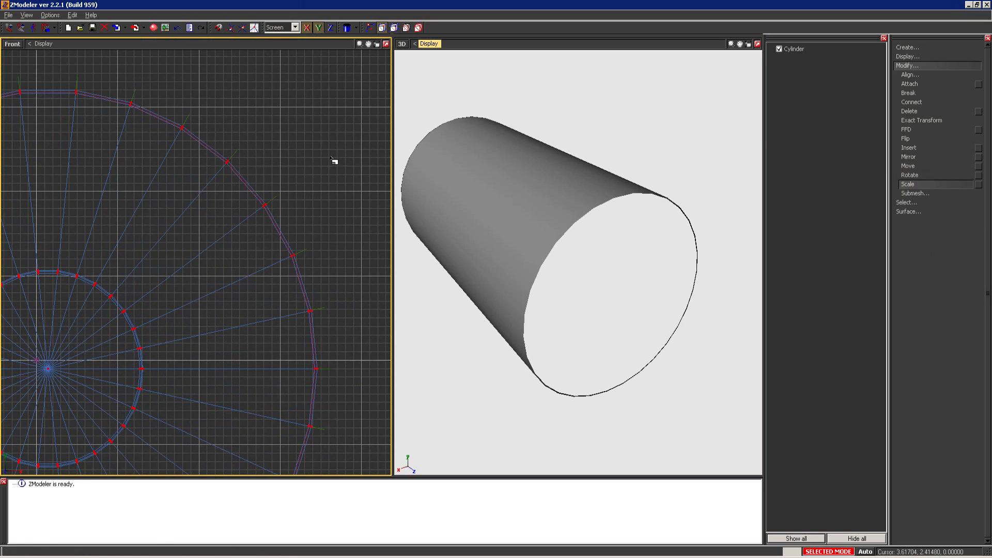
- Extrude the rim ring's inner edge in place and scale it inwards on X and Y to form a wide end-face ring
click(920, 192)
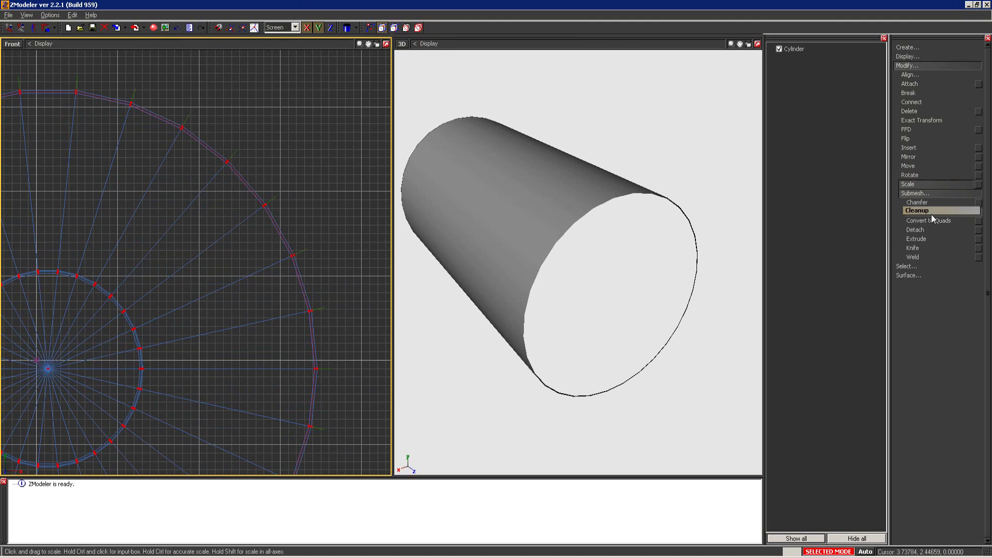
click(929, 238)
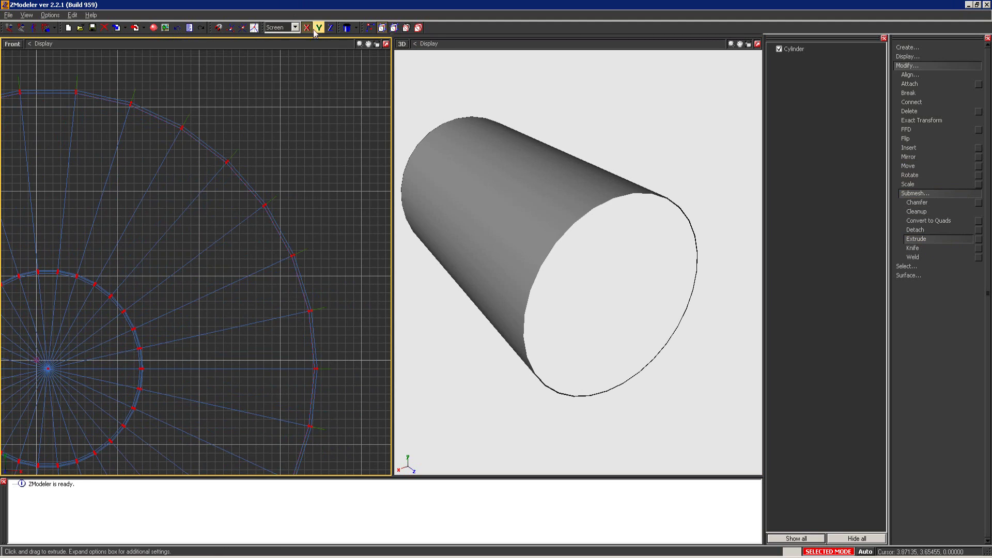
click(931, 184)
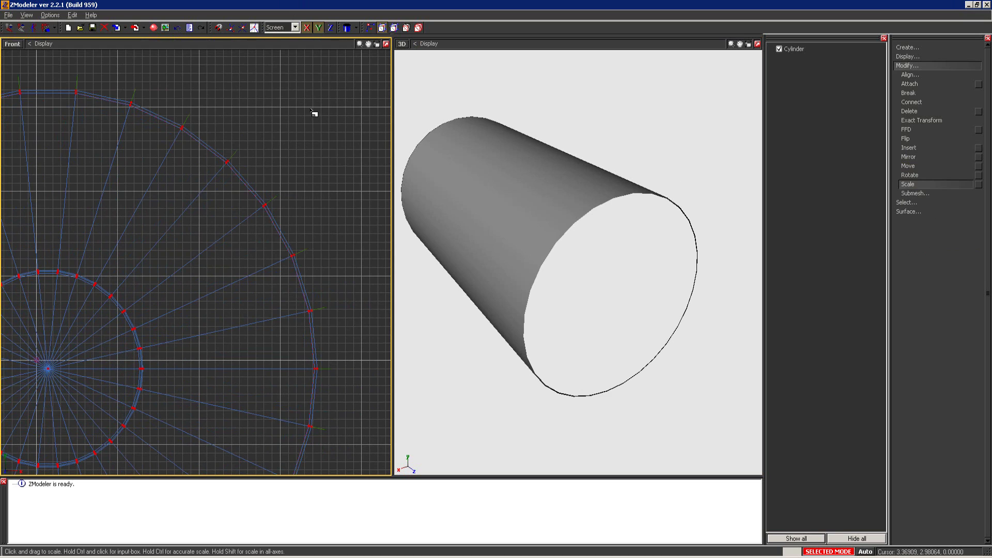
mouse_move(313, 112)
mouse_down()
mouse_move(317, 172)
mouse_move(324, 107)
mouse_move(323, 121)
mouse_up()
- Extrude the end face's inner edge in place and scale it slightly inwards to add a thin ring around the opening
click(931, 194)
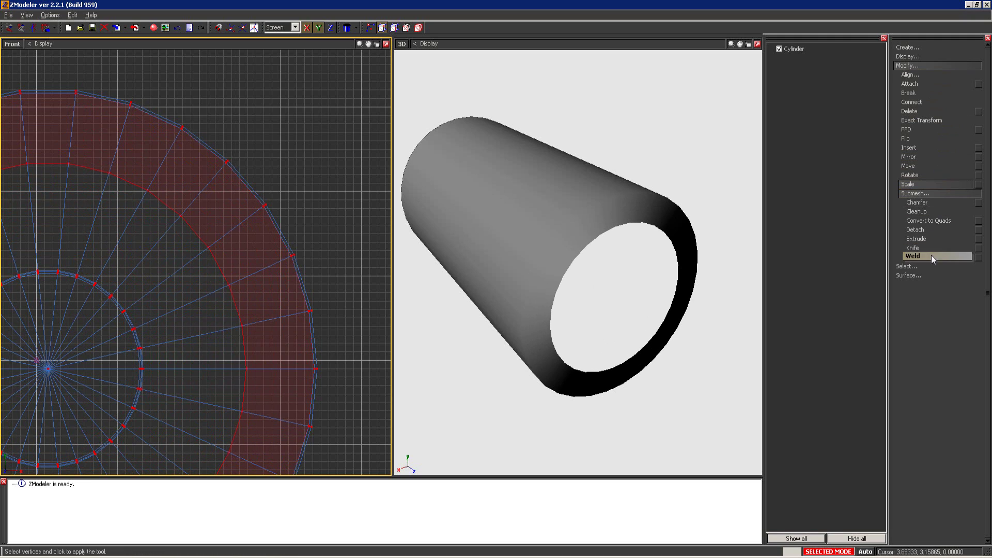
click(925, 239)
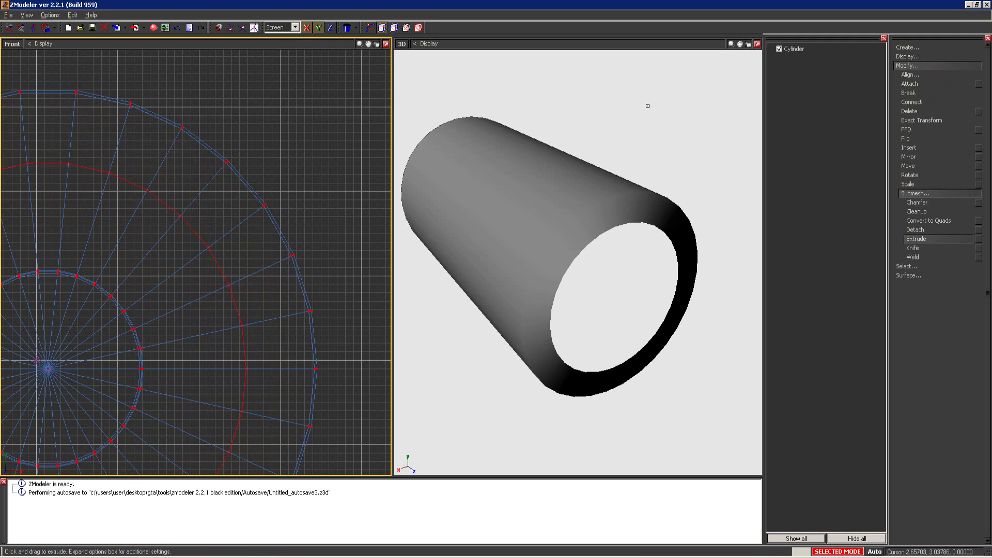
click(928, 183)
drag(275, 142, 274, 142)
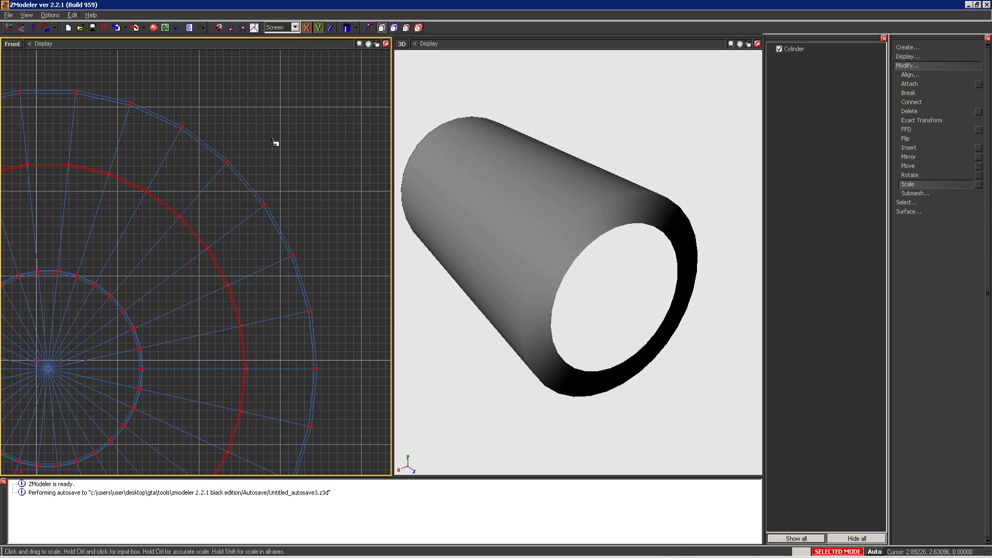
- Extrude the opening's inner edge along the Z axis only to form a long, narrower tube section
click(917, 193)
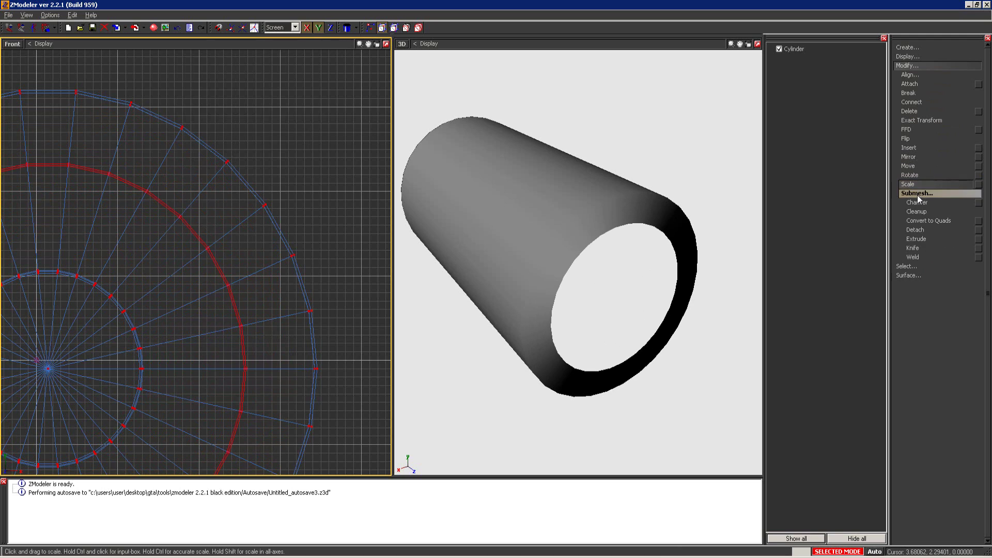
click(923, 239)
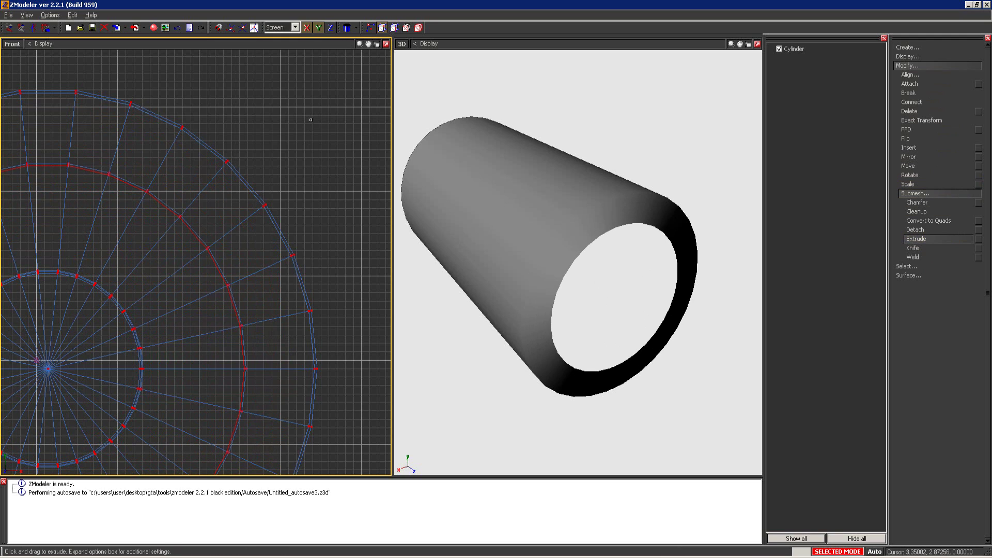
drag(311, 120, 310, 122)
click(330, 27)
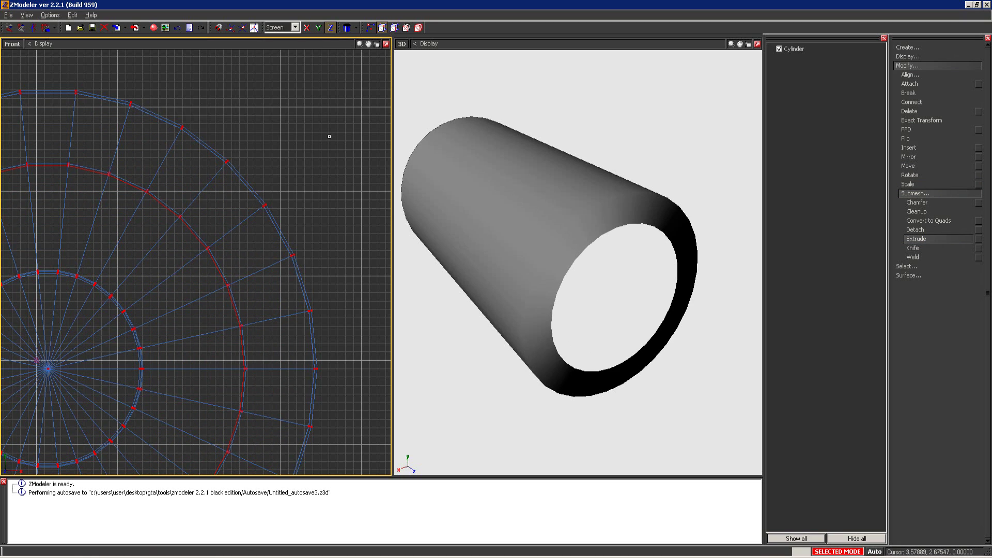
mouse_move(329, 135)
mouse_down()
mouse_move(328, 124)
mouse_move(351, 155)
mouse_move(370, 284)
mouse_move(529, 345)
mouse_up()
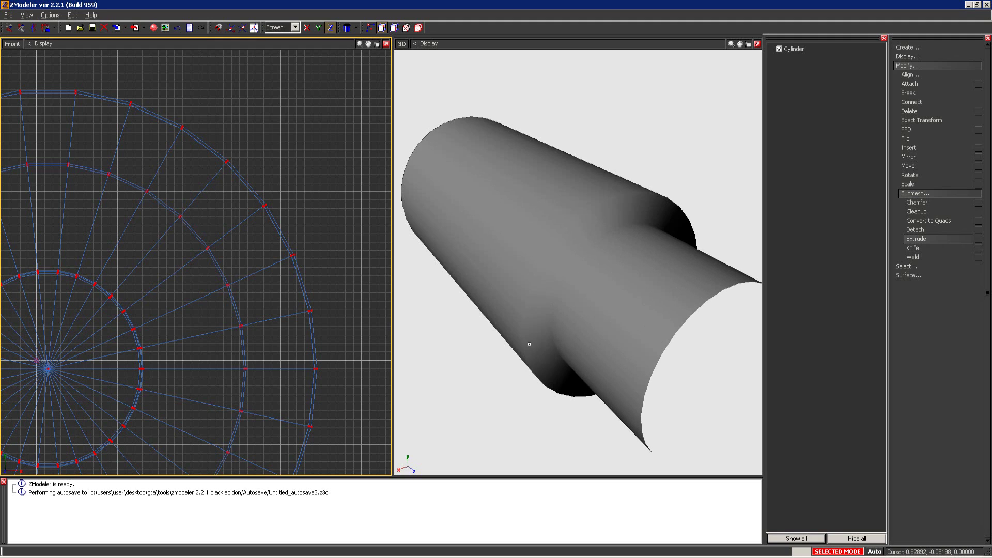
- Recalculate the surface normals of the whole part at object level and inspect the shading of the narrower tube section
click(935, 274)
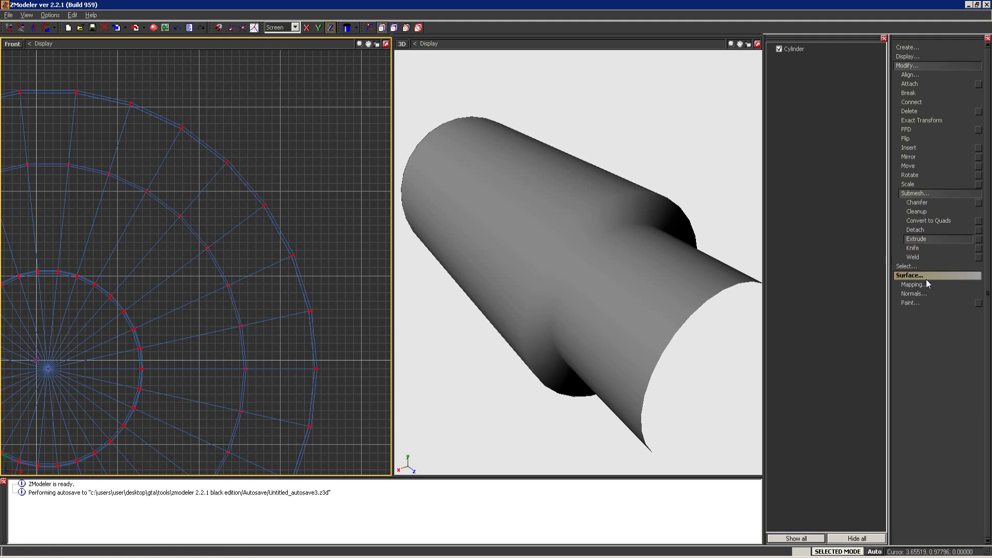
click(920, 294)
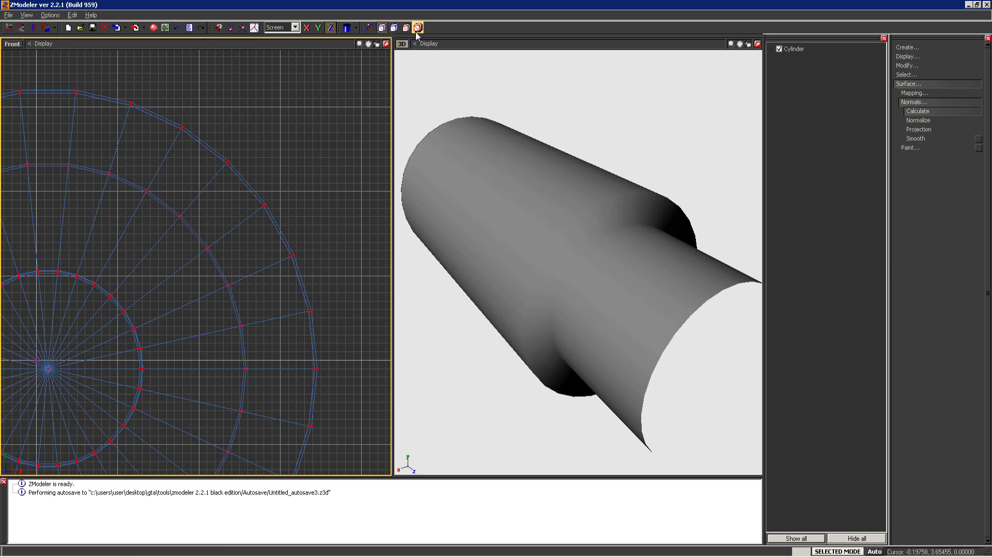
key(ctrl+z)
click(606, 181)
scroll(606, 181, up, 2)
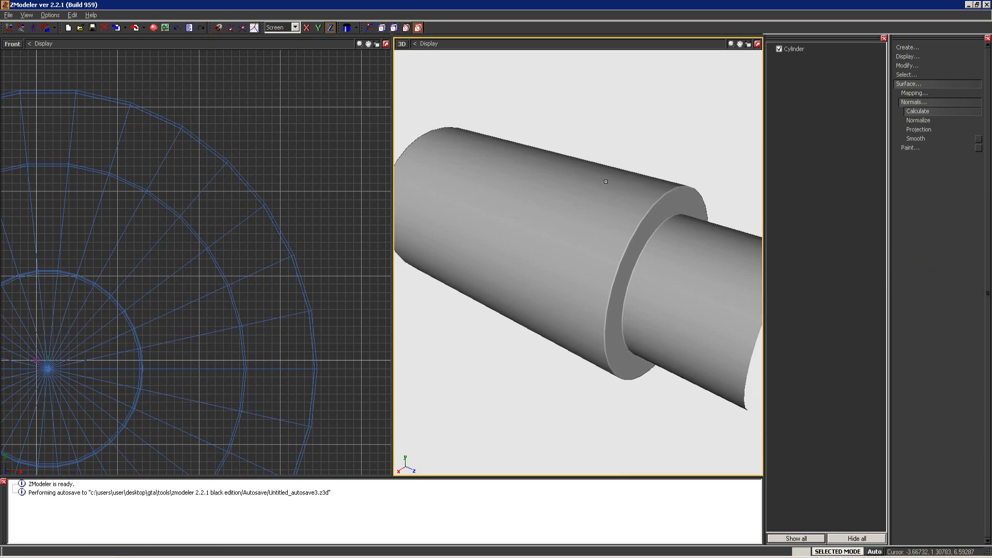
middle_drag(605, 182, 543, 203)
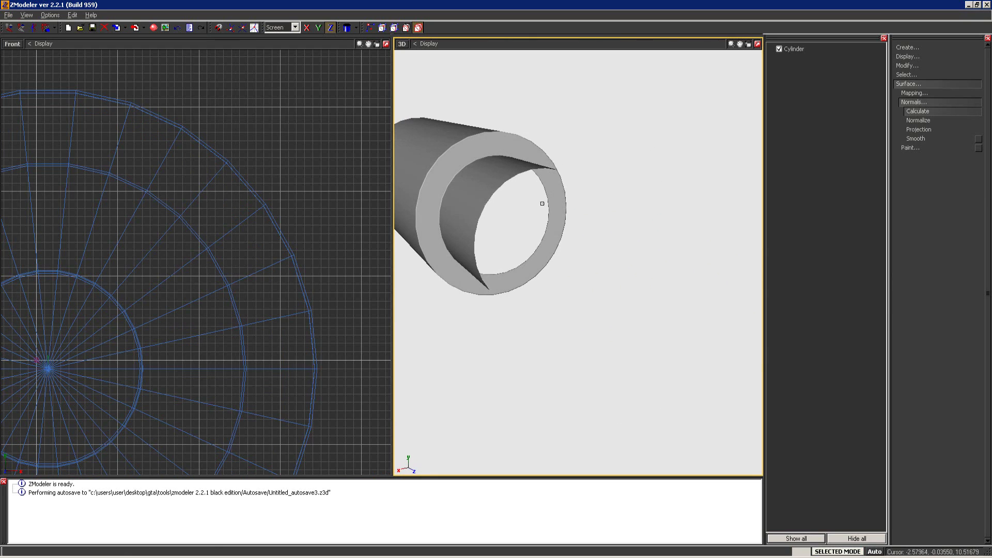
middle_drag(568, 241, 592, 233)
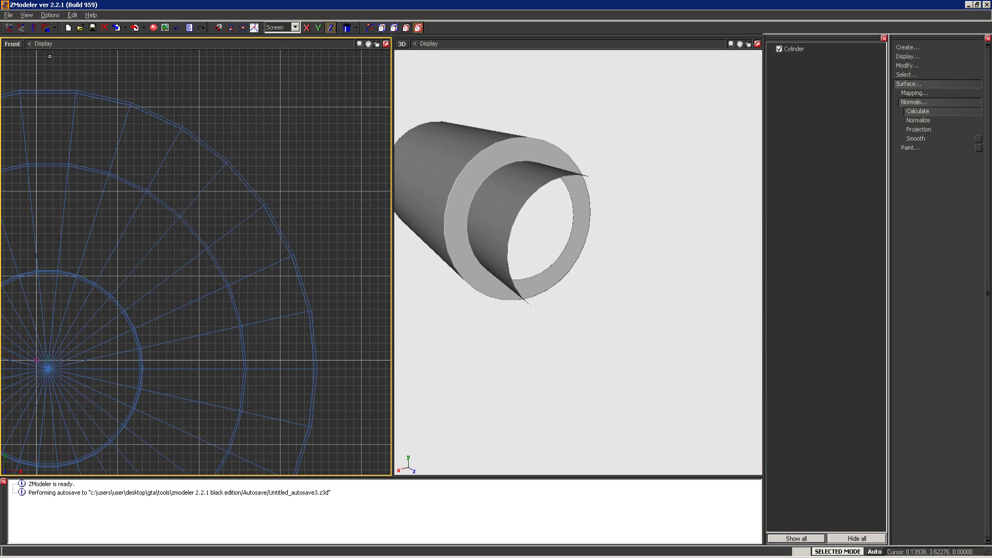
- Back at vertex level, extrude the narrower tube's open edge a very short distance along the Z axis
click(382, 28)
scroll(206, 210, up, 3)
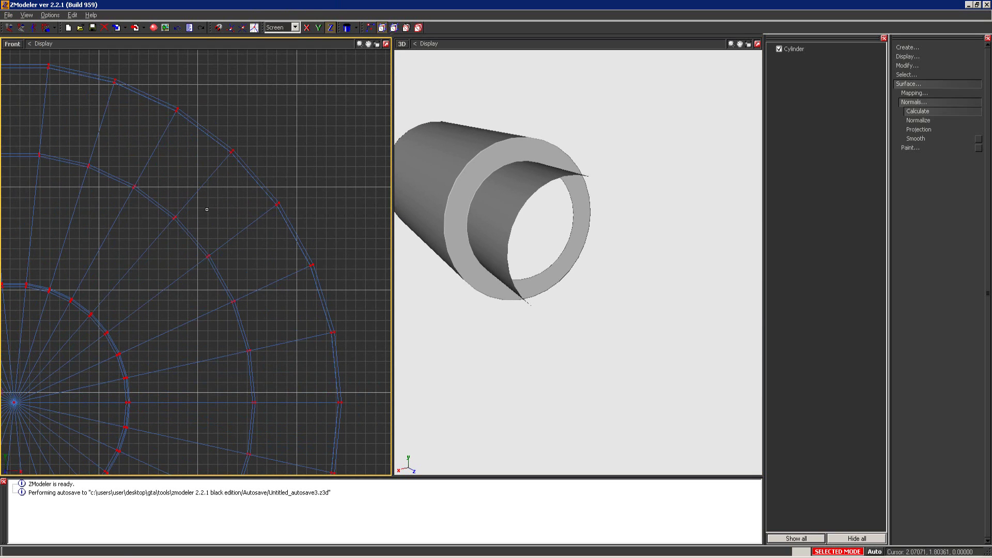
click(913, 66)
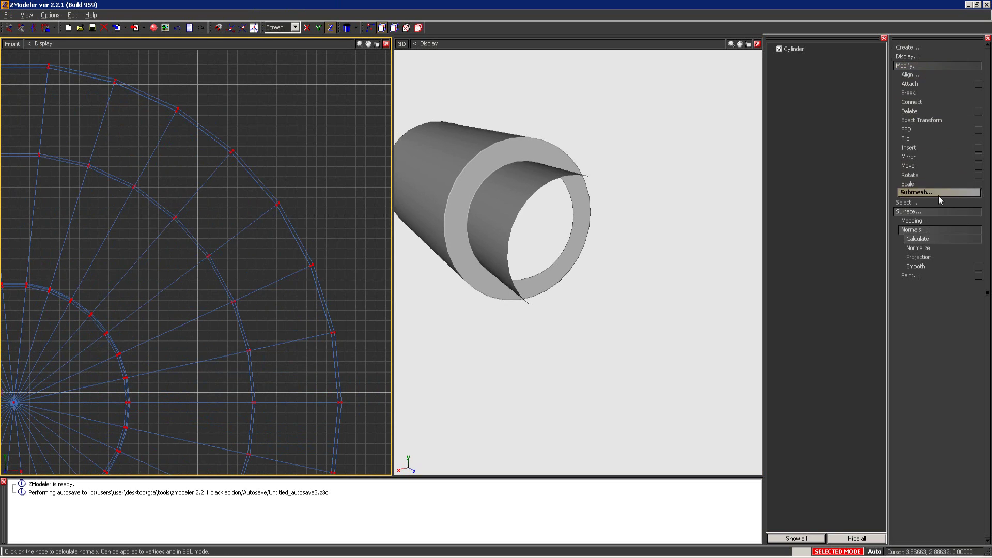
click(929, 239)
drag(605, 232, 599, 188)
middle_drag(207, 156, 221, 153)
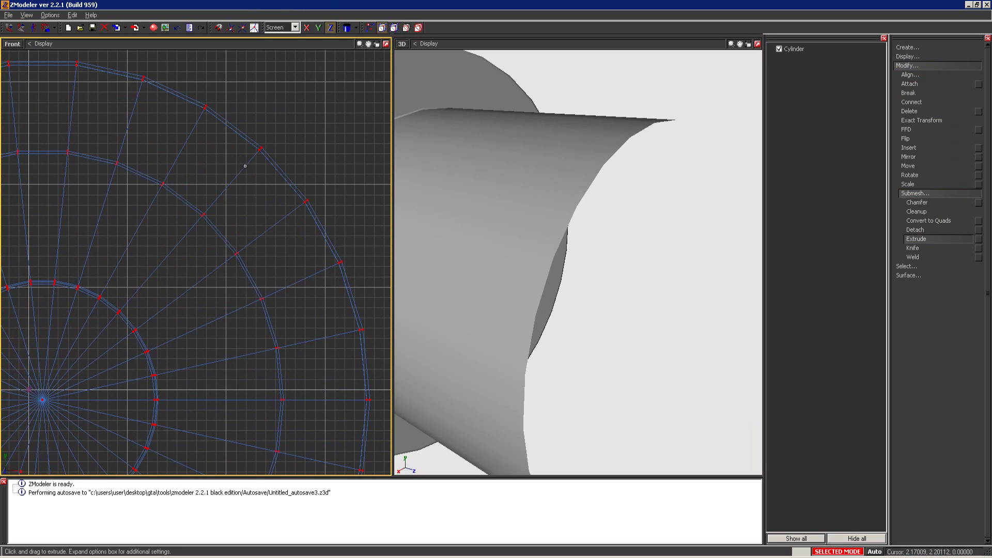
drag(245, 166, 245, 168)
- Extrude the tube's open edge in place and scale it slightly inwards on X and Y to form a narrow lip
click(306, 27)
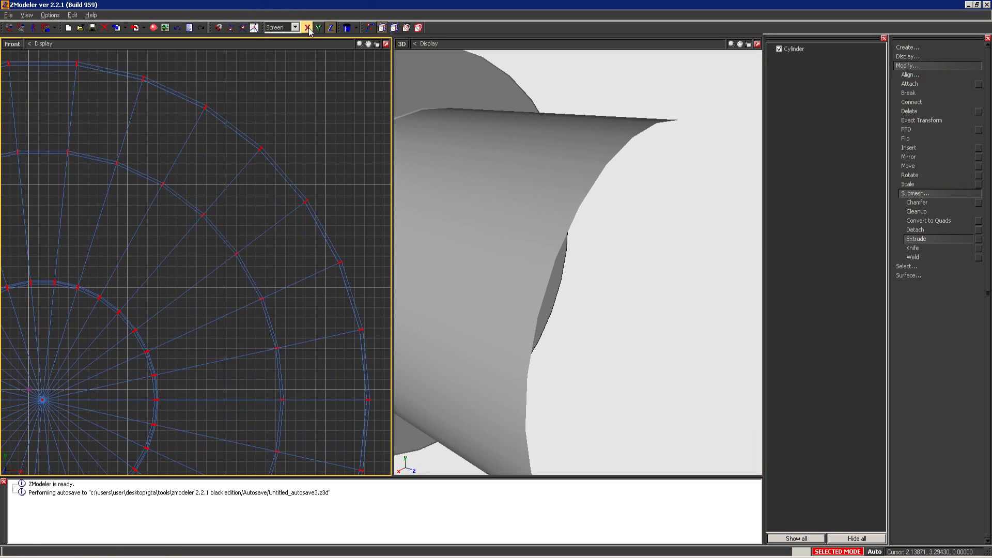
click(318, 27)
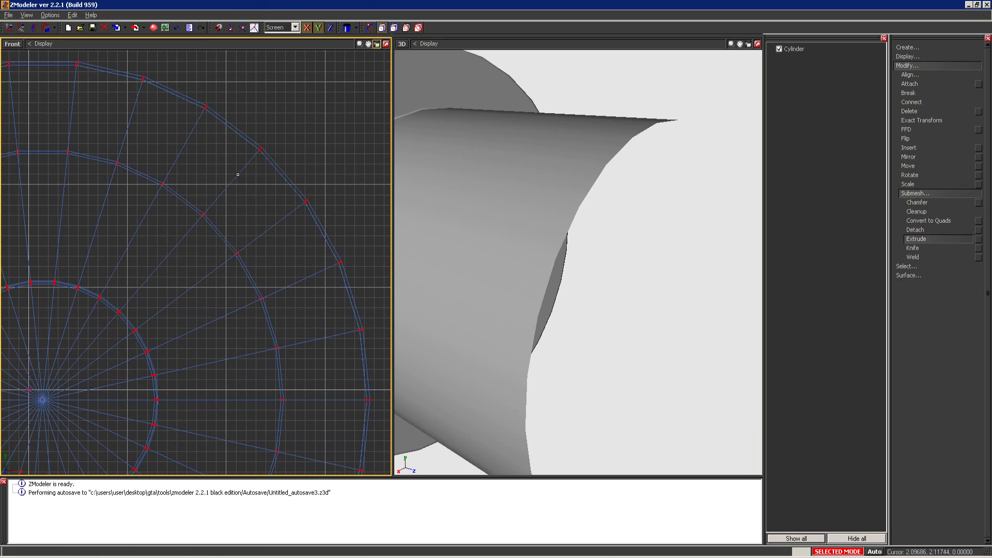
click(909, 184)
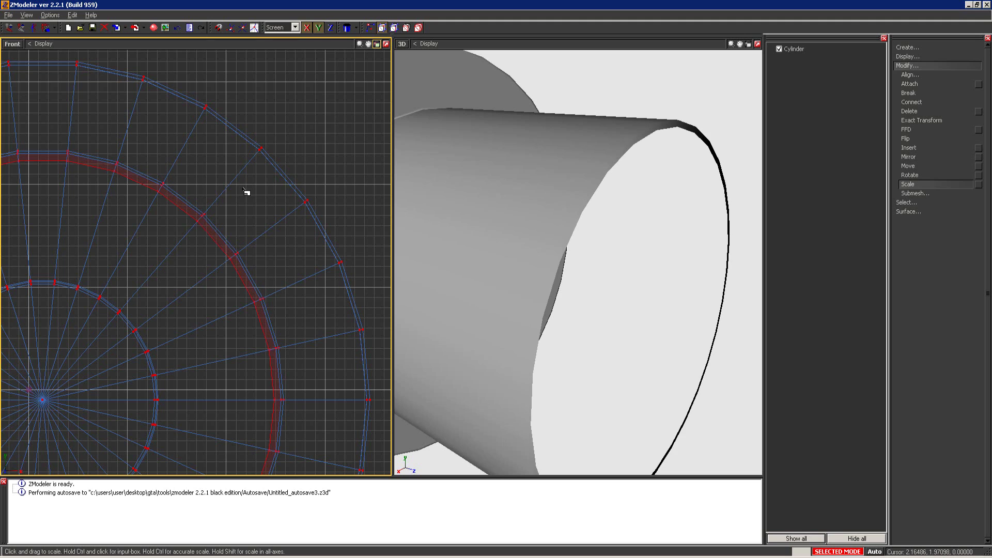
drag(246, 192, 246, 192)
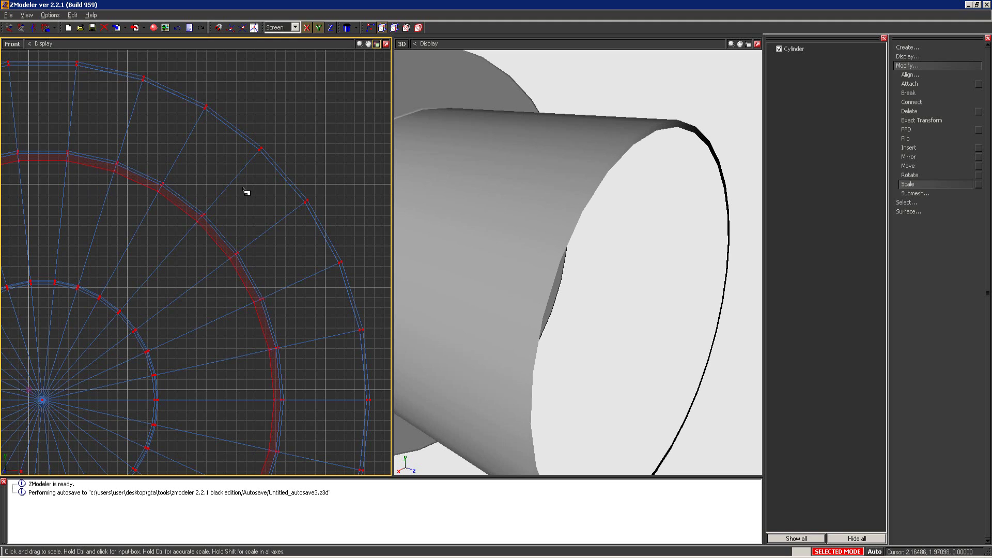
- Extrude the lip's inner edge a short distance along the Z axis only to start an inner wall
click(915, 193)
click(923, 238)
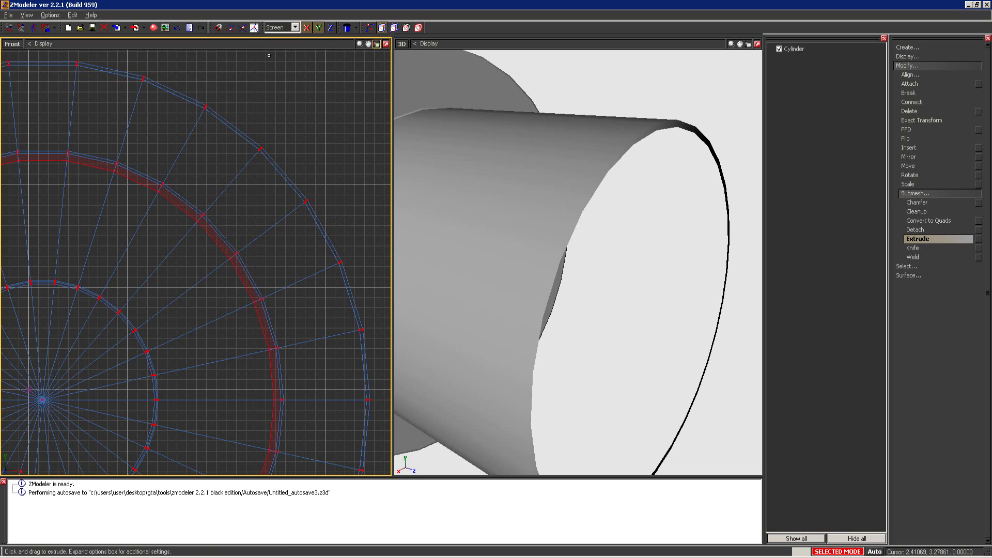
click(330, 28)
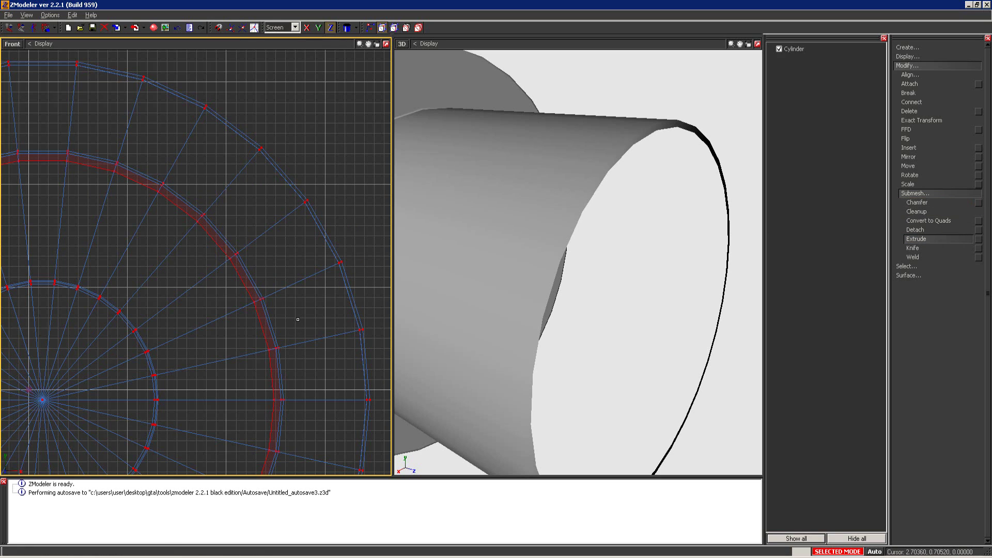
drag(298, 319, 299, 311)
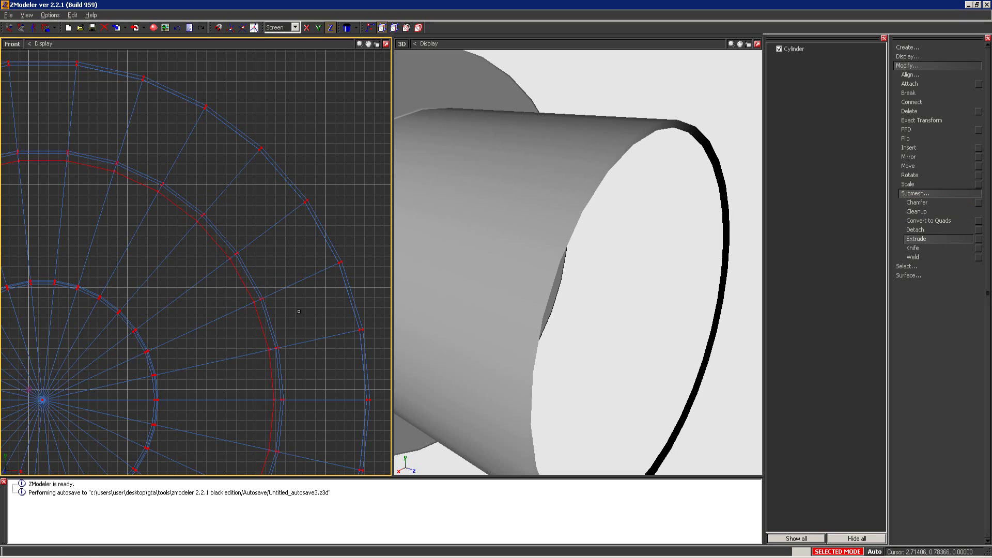
- Extrude the lip's inner edge back into the narrower tube and move it deeper along the Z axis as an inner wall
drag(305, 353, 259, 3)
middle_drag(439, 170, 595, 215)
click(935, 184)
click(315, 278)
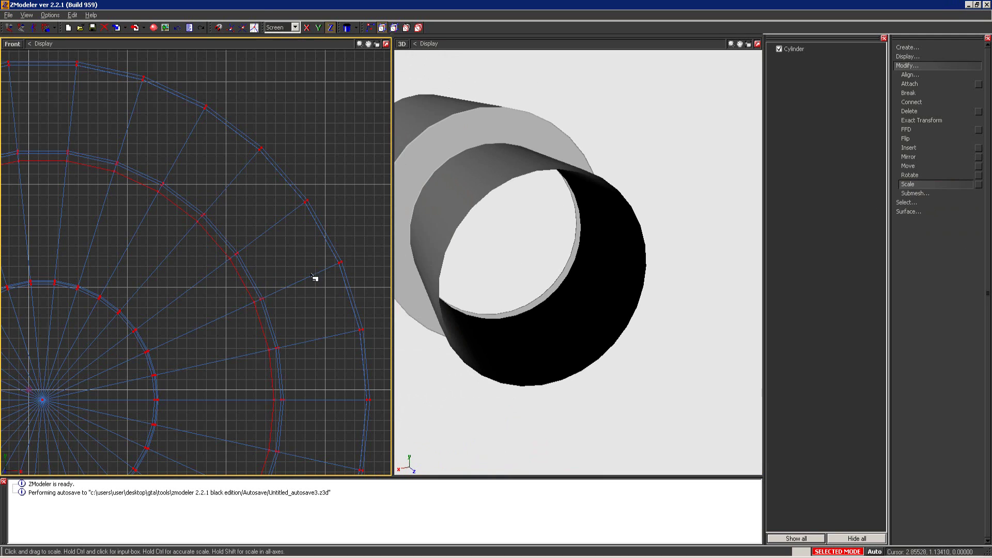
drag(315, 278, 357, 360)
click(909, 165)
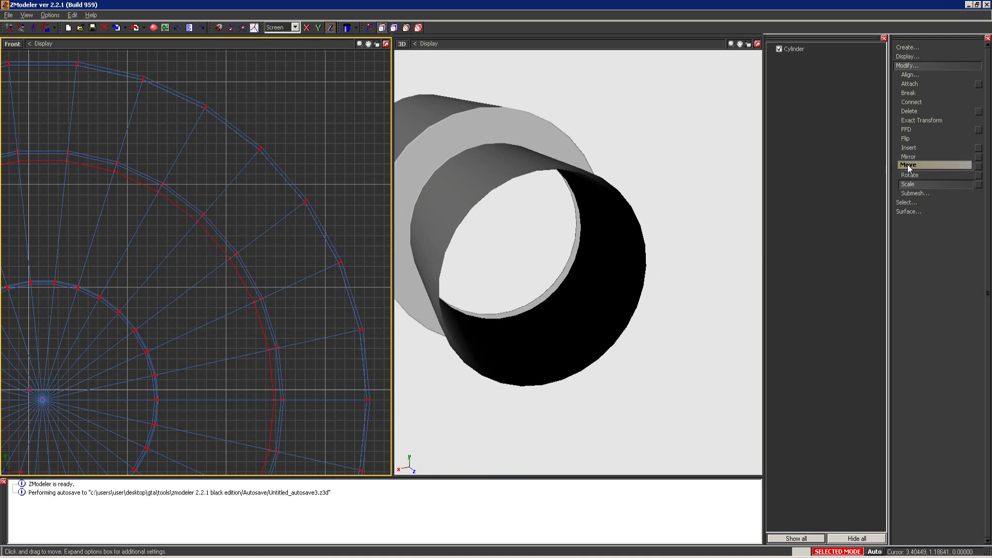
drag(323, 137, 317, 184)
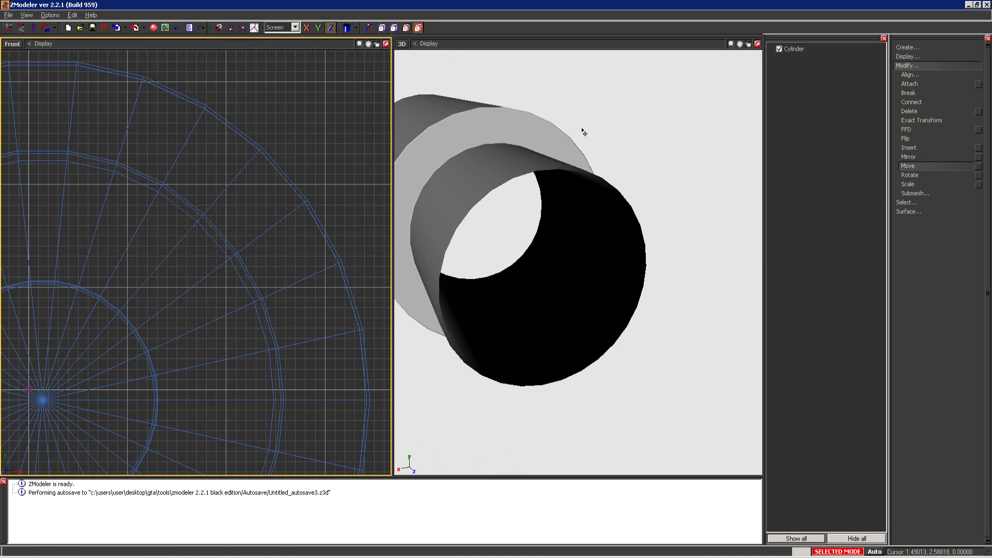
- Recalculate the surface normals of the whole part at object level and inspect the shading of the rim and inner wall
click(908, 211)
click(915, 230)
click(918, 239)
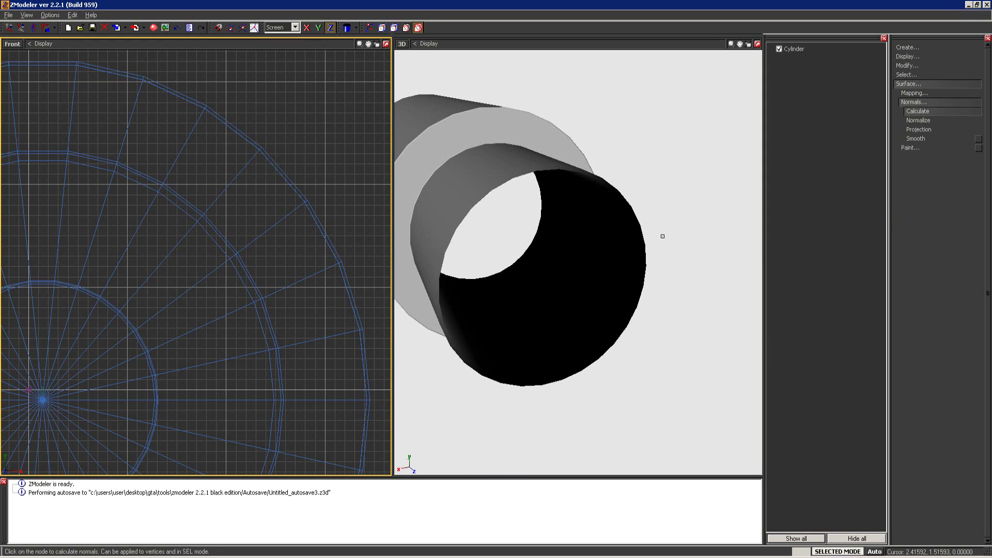
click(290, 224)
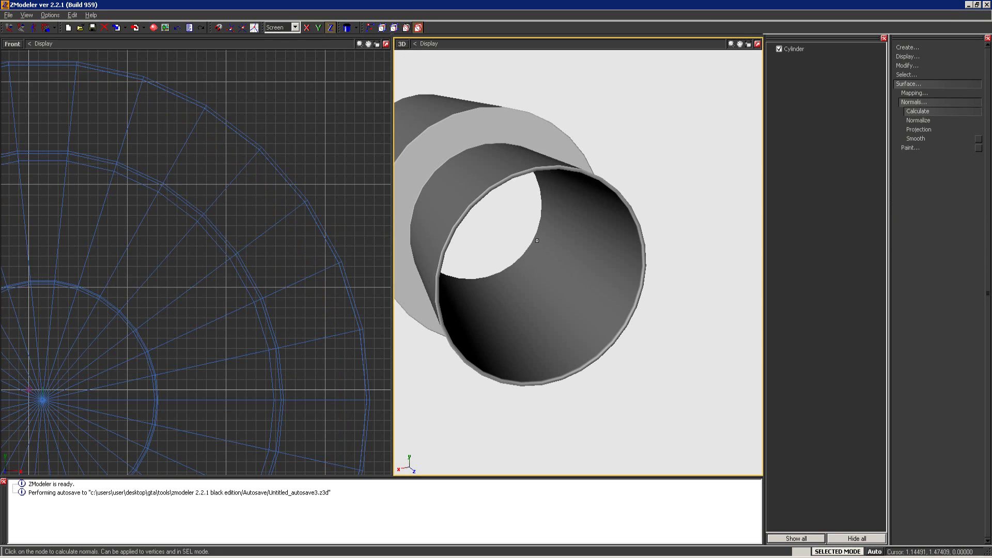
middle_drag(439, 233, 602, 246)
mouse_move(683, 256)
middle_down()
mouse_move(646, 256)
mouse_move(755, 264)
mouse_move(625, 259)
mouse_move(643, 252)
mouse_move(619, 262)
mouse_move(682, 249)
middle_up()
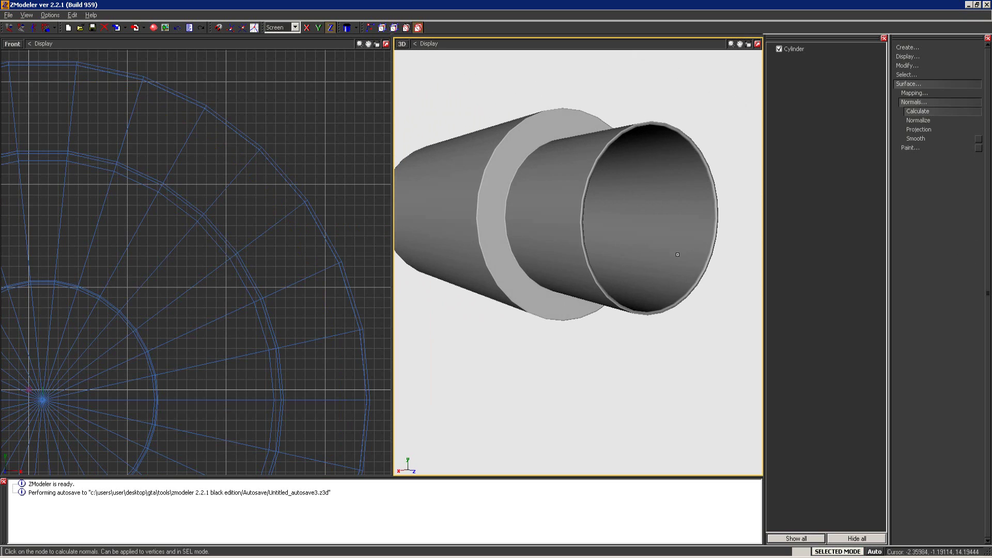
scroll(589, 231, up, 4)
middle_drag(589, 231, 256, 190)
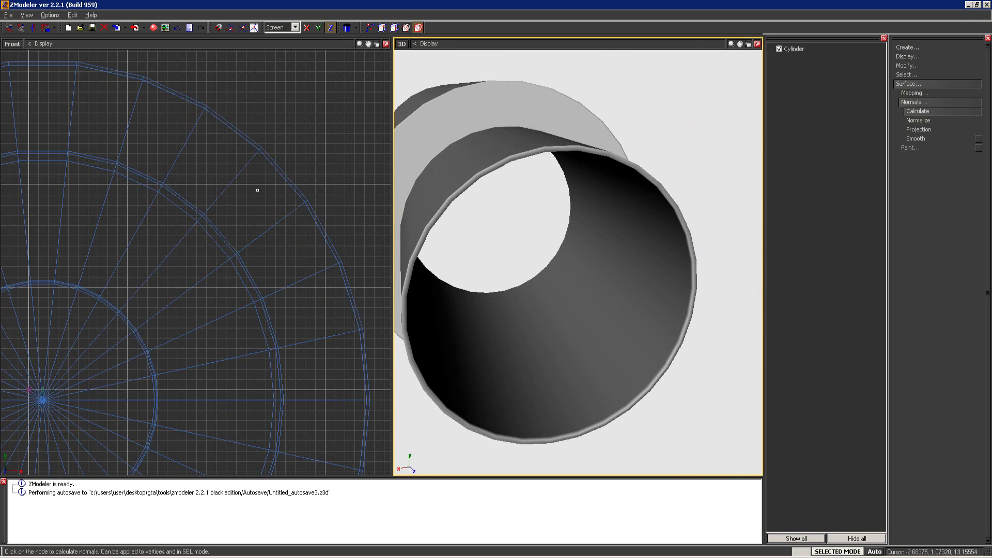
middle_drag(499, 188, 451, 120)
click(301, 154)
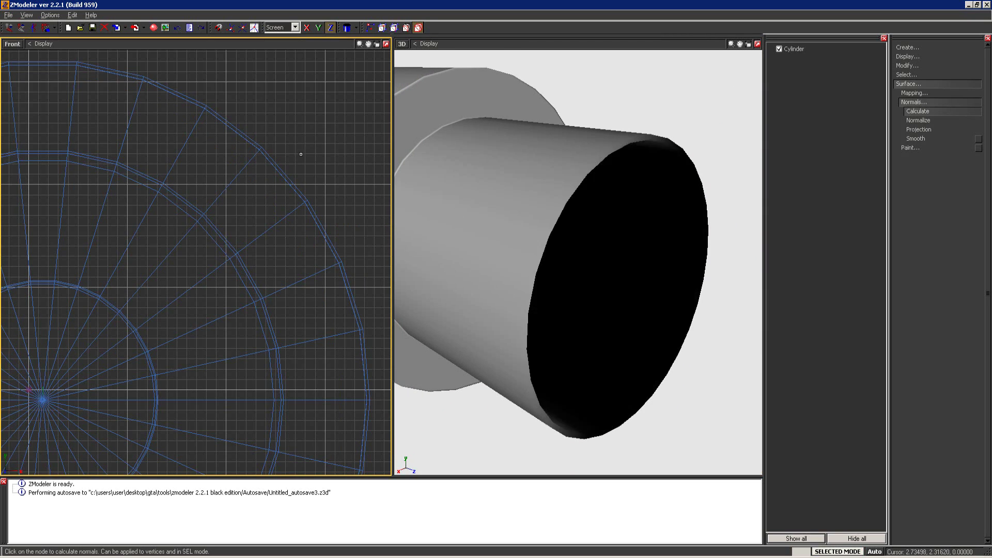
- Undo the normals calculation, the inner wall and the lip, back to the narrower tube's open edge
key(ctrl+z)
key(ctrl+z)
key(ctrl+z)
key(ctrl+z)
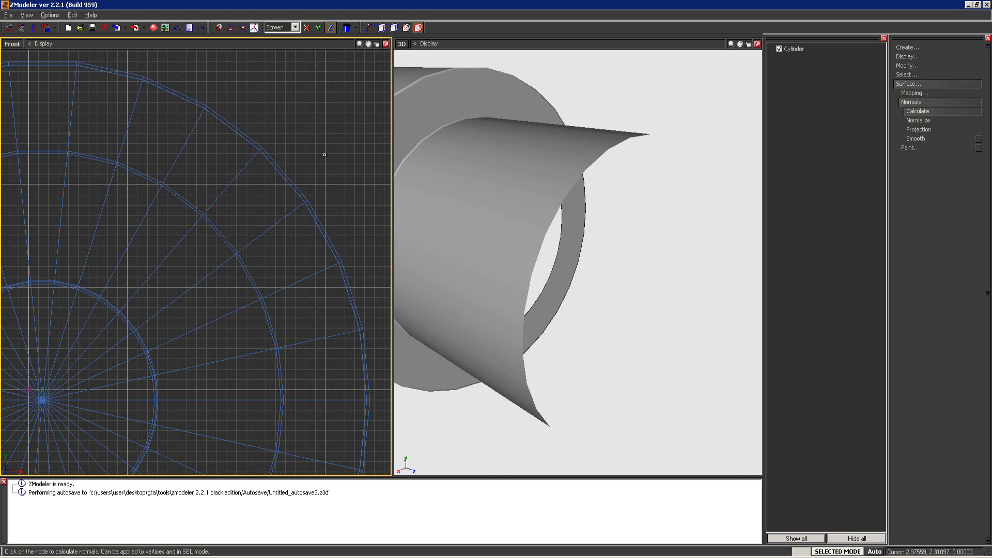
- Back at vertex level, extrude the tube's open edge in place and scale it very slightly inwards on X and Y
click(382, 28)
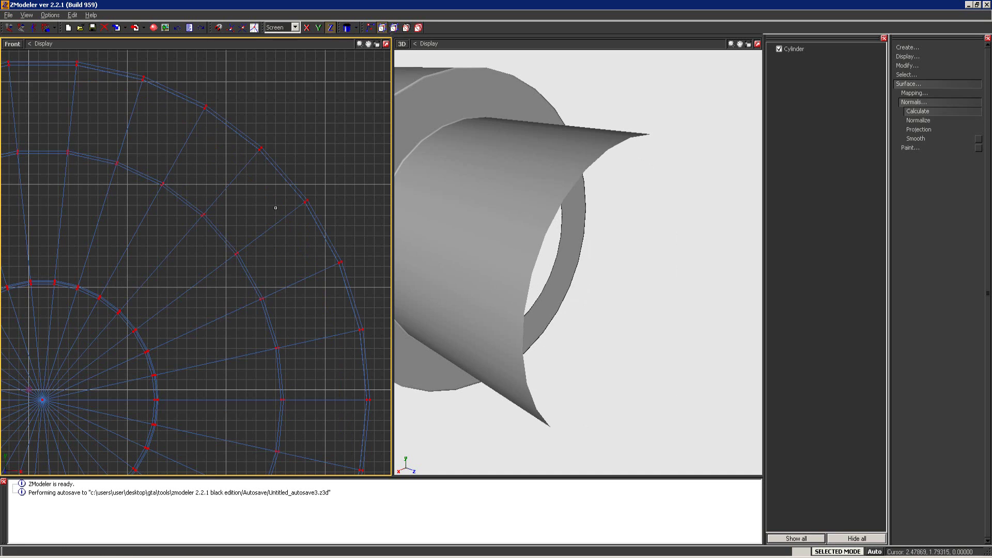
click(945, 67)
click(916, 193)
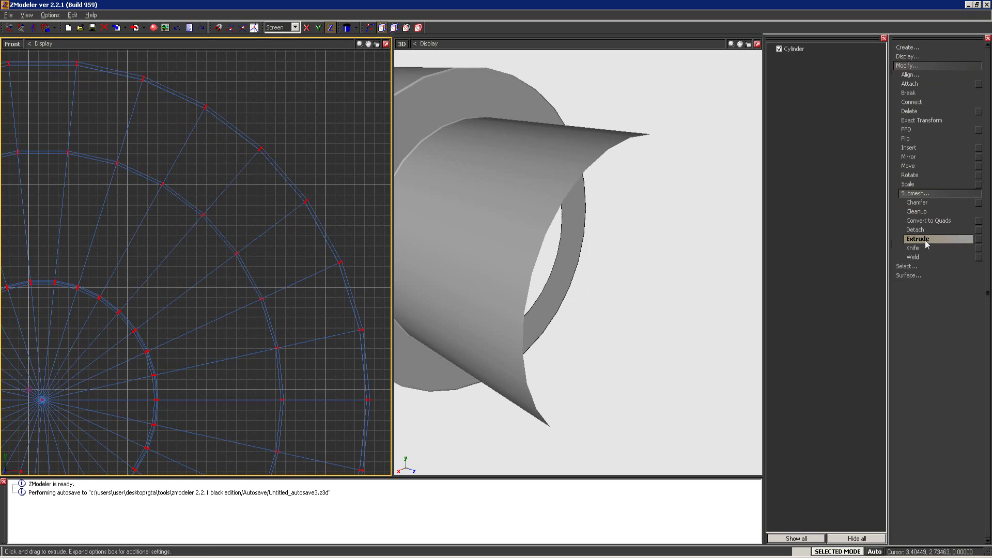
click(926, 240)
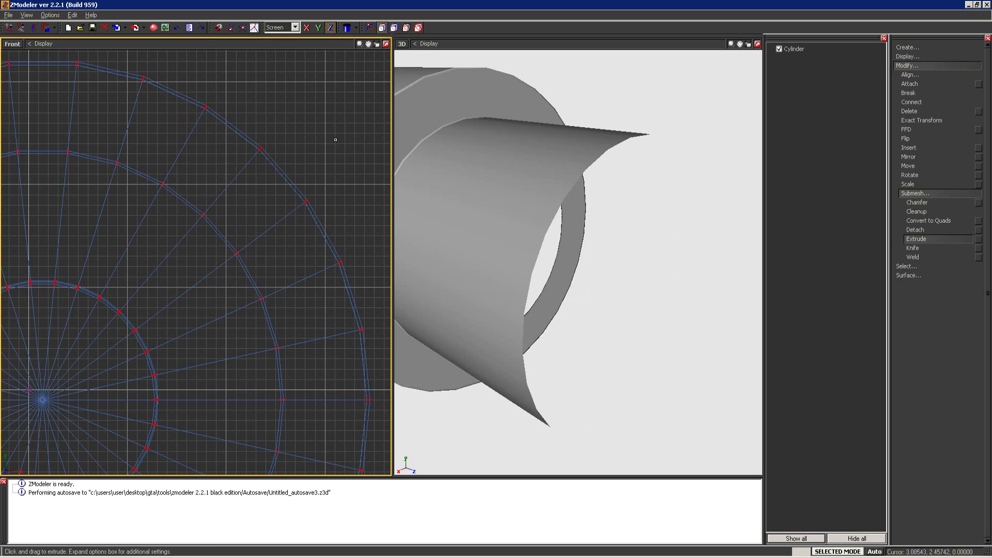
click(201, 28)
click(177, 29)
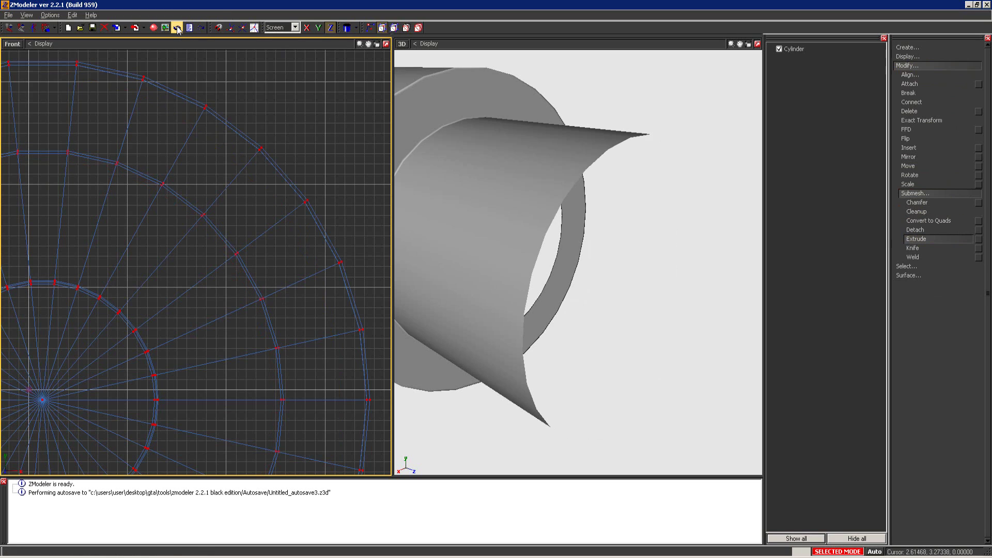
click(177, 28)
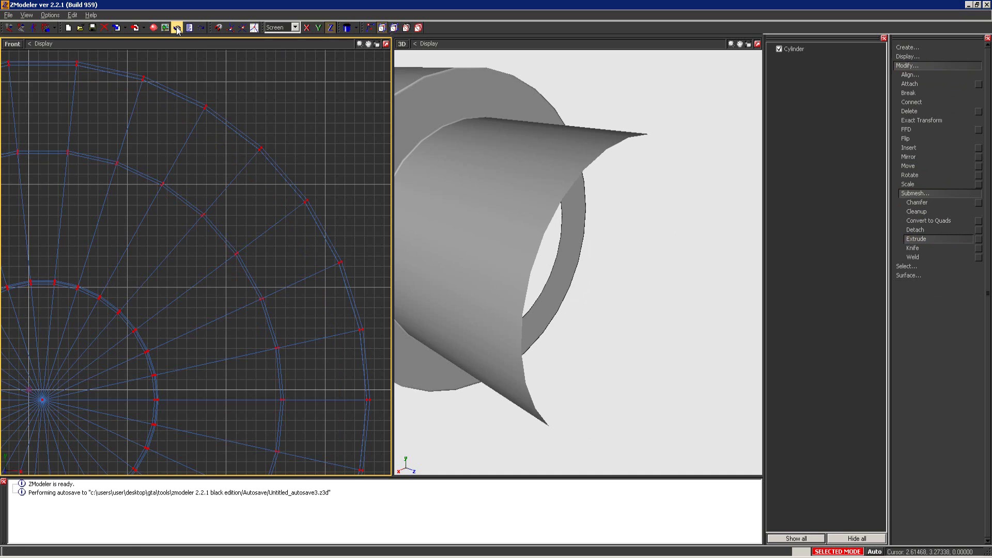
click(202, 29)
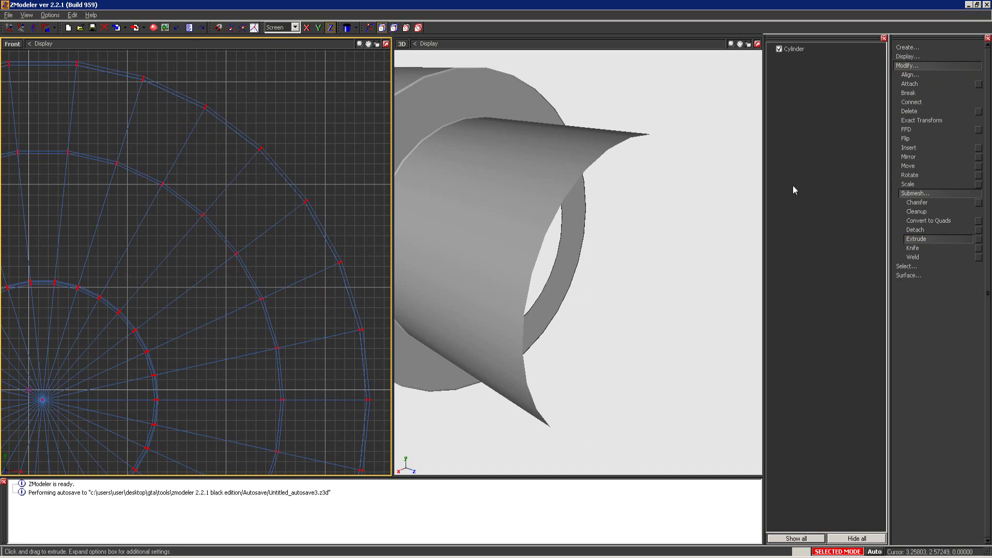
click(934, 185)
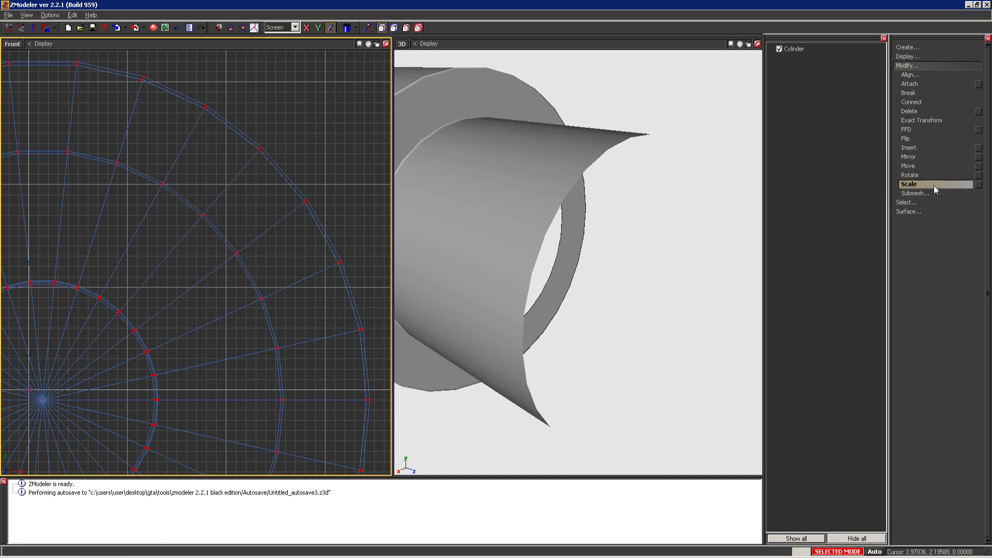
drag(282, 129, 313, 34)
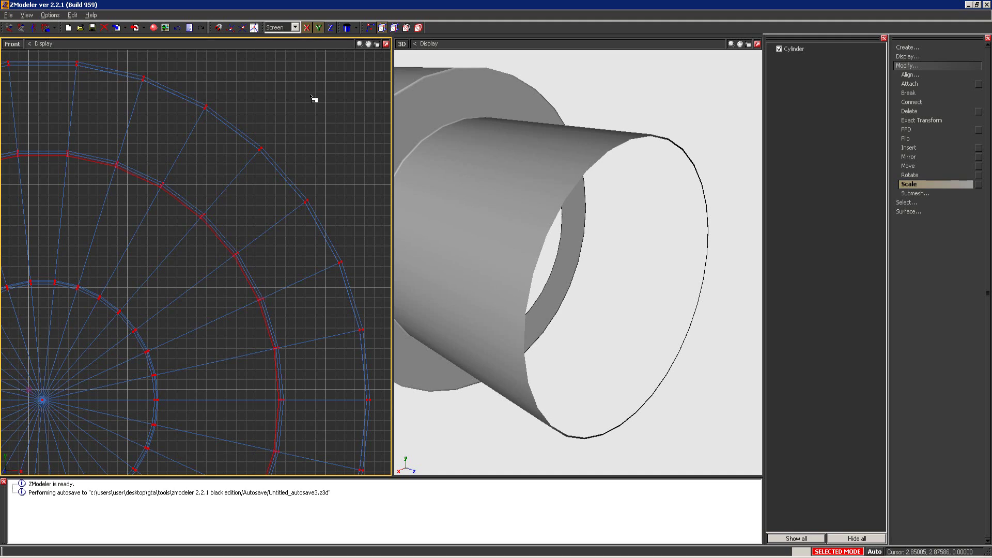
- Extrude the rim's inner edge in place twice more, scaling each new ring slightly inwards on X and Y to widen the lip
click(916, 193)
click(916, 238)
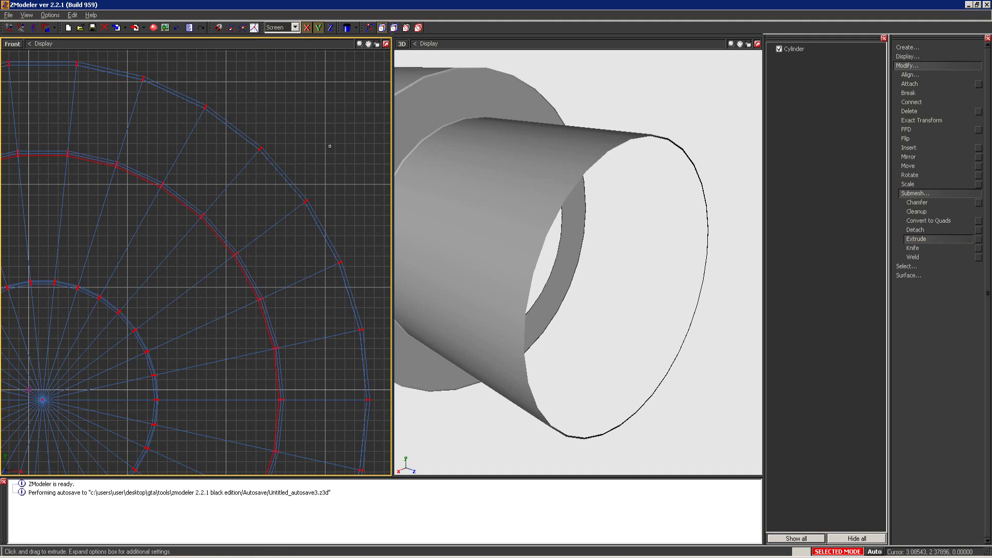
click(944, 185)
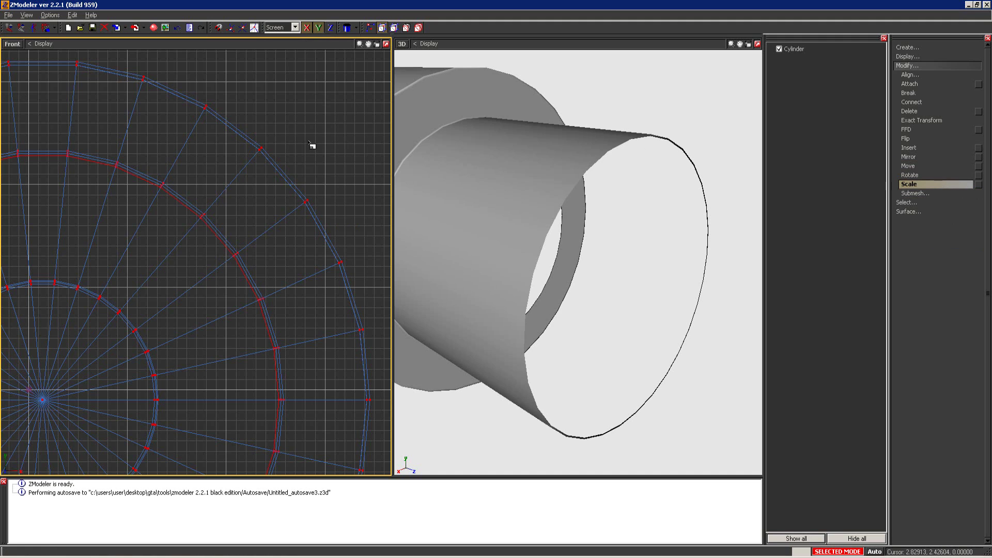
click(931, 194)
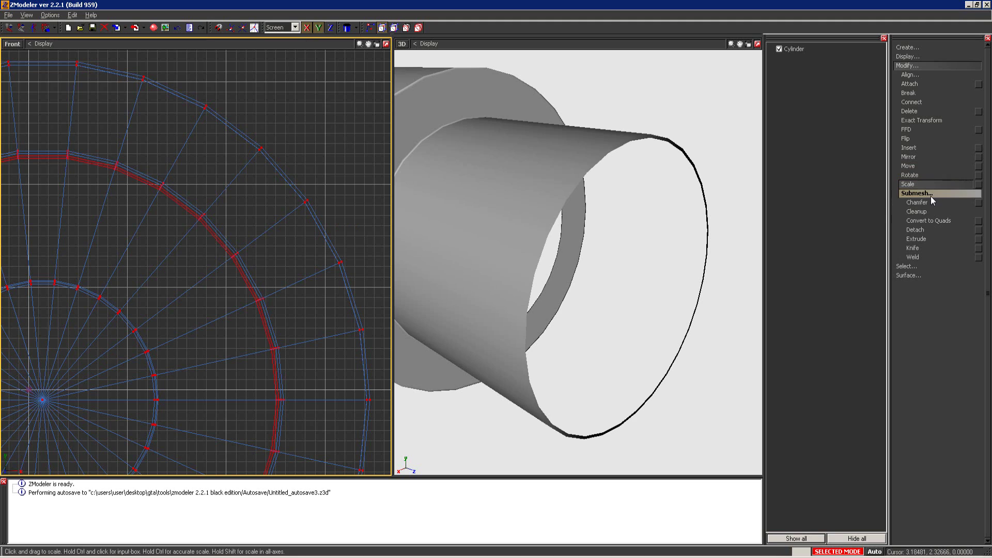
click(926, 238)
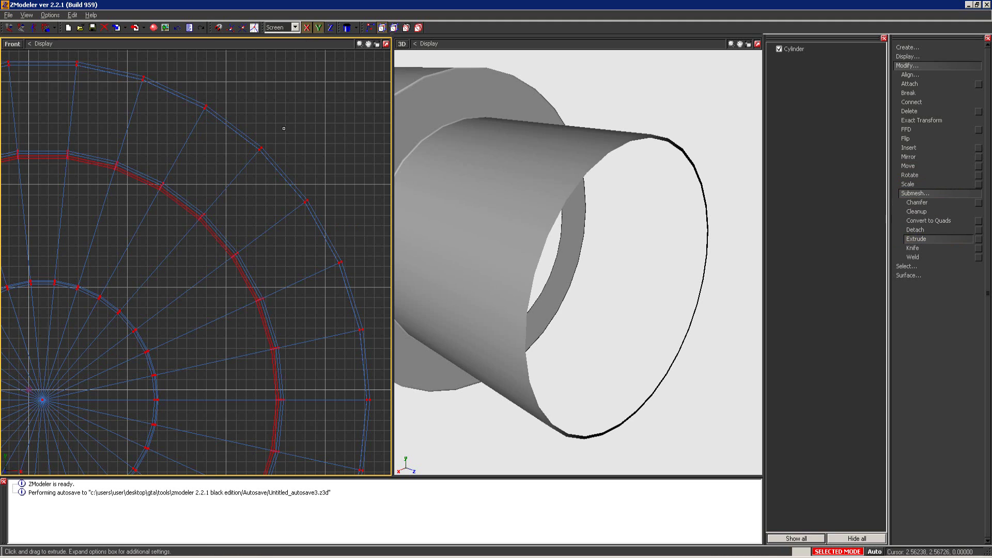
click(917, 185)
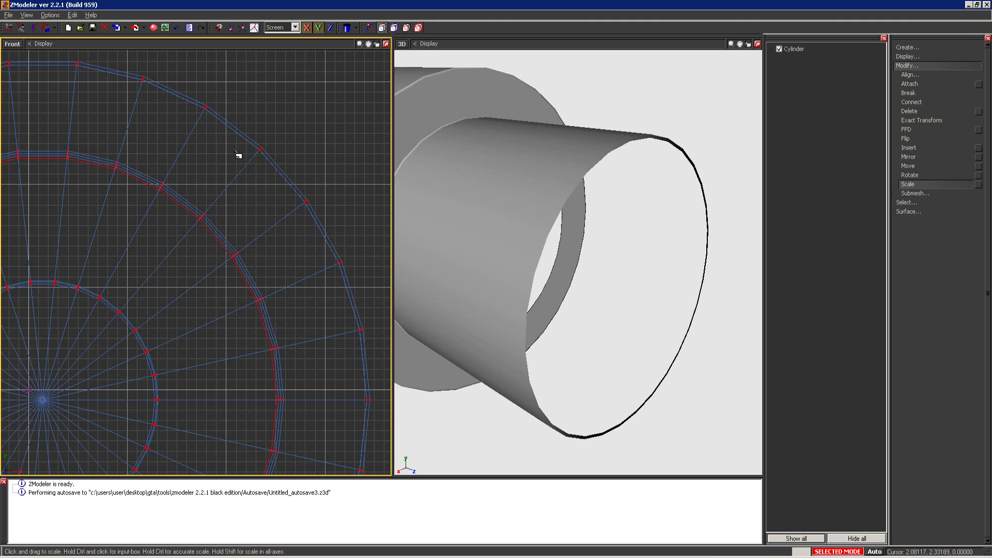
drag(240, 155, 241, 156)
- Try to extrude the lip's inner edge with the X and Y axes active, and undo the extrusion
click(915, 194)
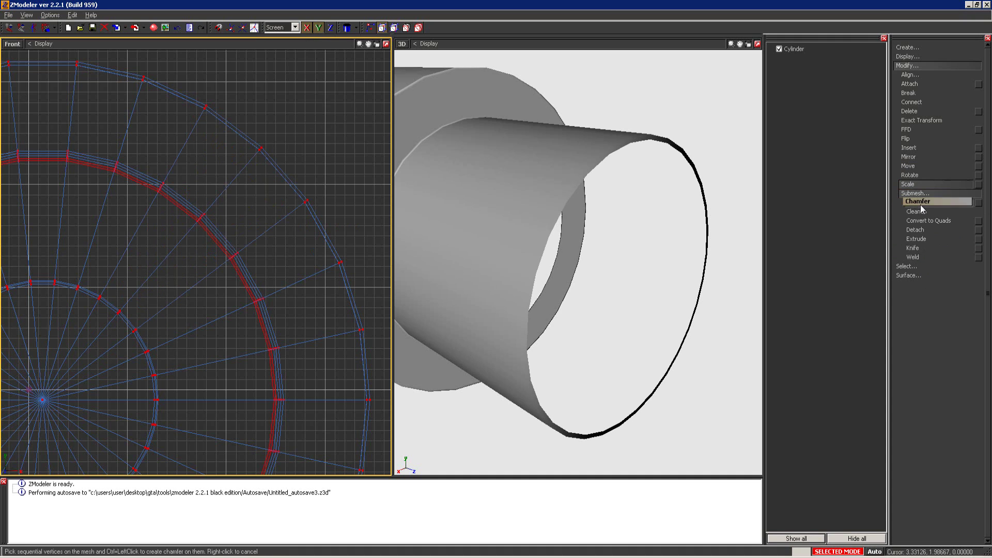
click(918, 239)
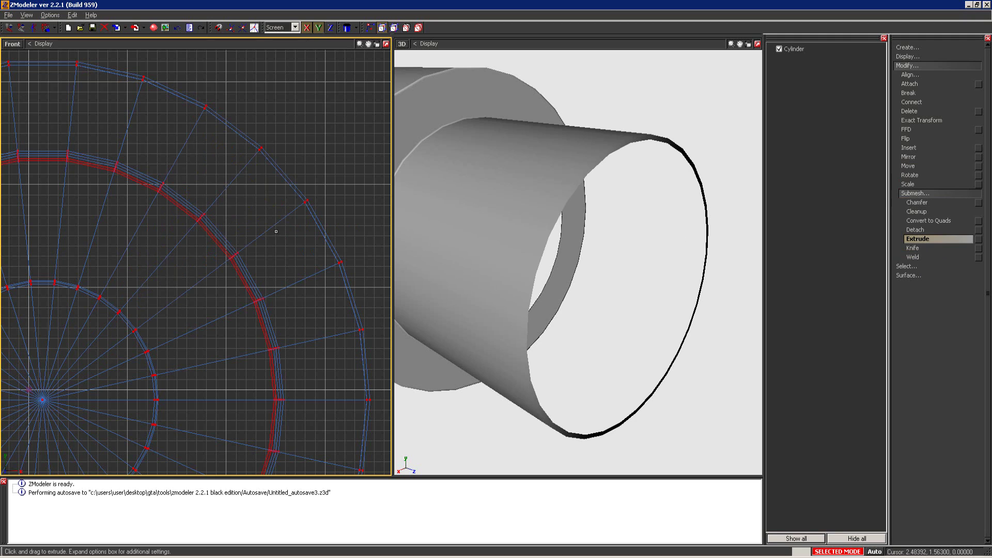
drag(276, 229, 276, 225)
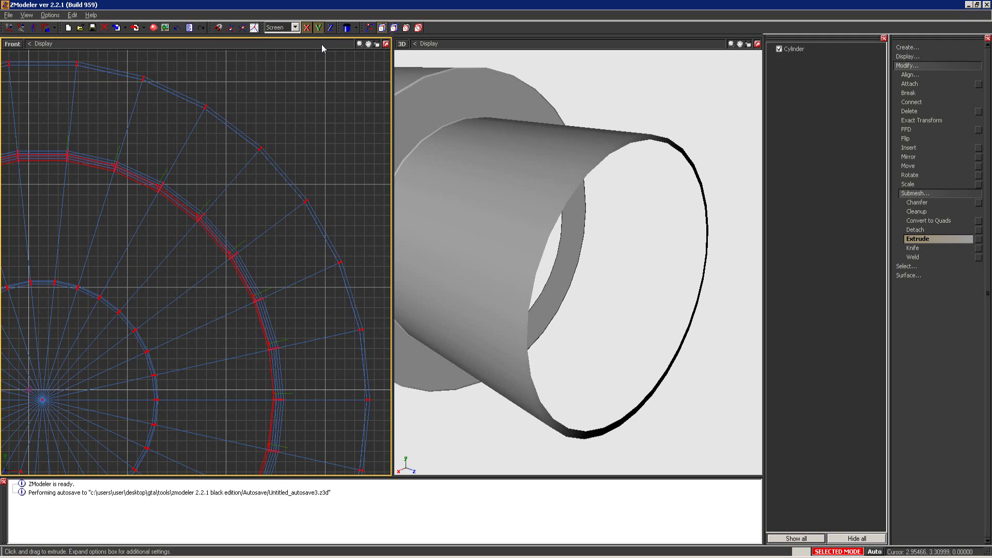
key(ctrl+z)
- Extrude the lip's inner edge along the Z axis only and move it deep into the tube to form the inner wall
click(330, 27)
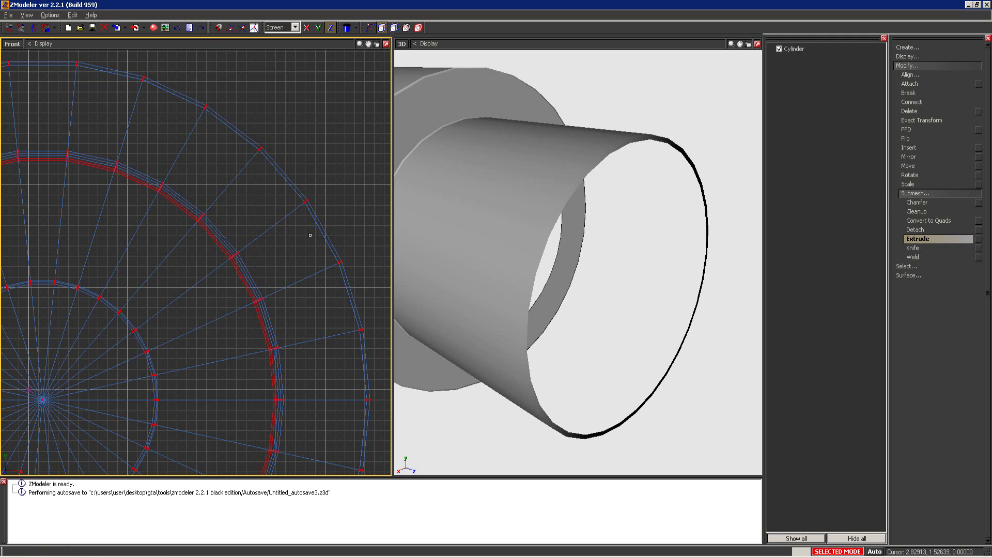
drag(310, 235, 322, 230)
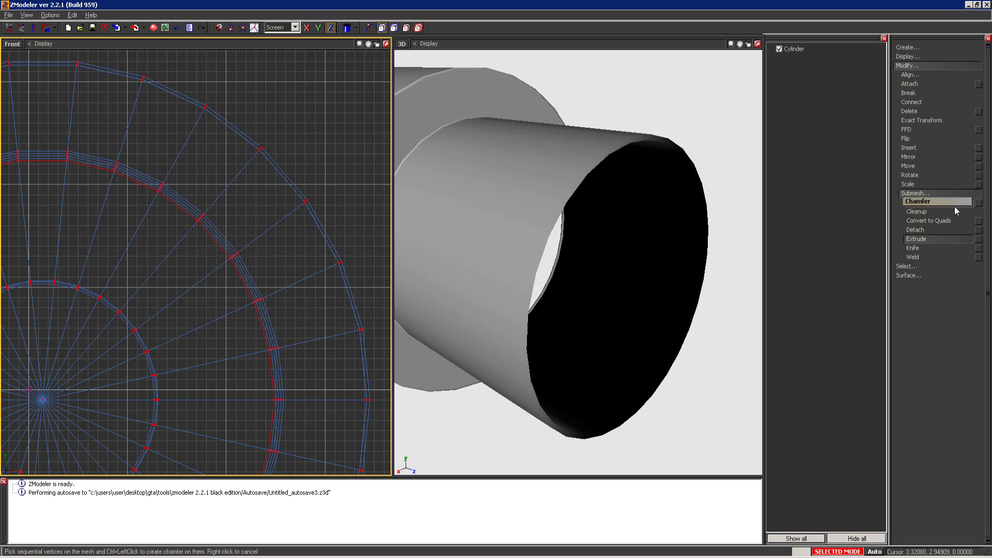
click(911, 158)
click(908, 166)
middle_drag(713, 248, 465, 318)
scroll(261, 319, down, 1)
scroll(262, 319, down, 3)
drag(313, 385, 323, 239)
middle_drag(595, 232, 724, 228)
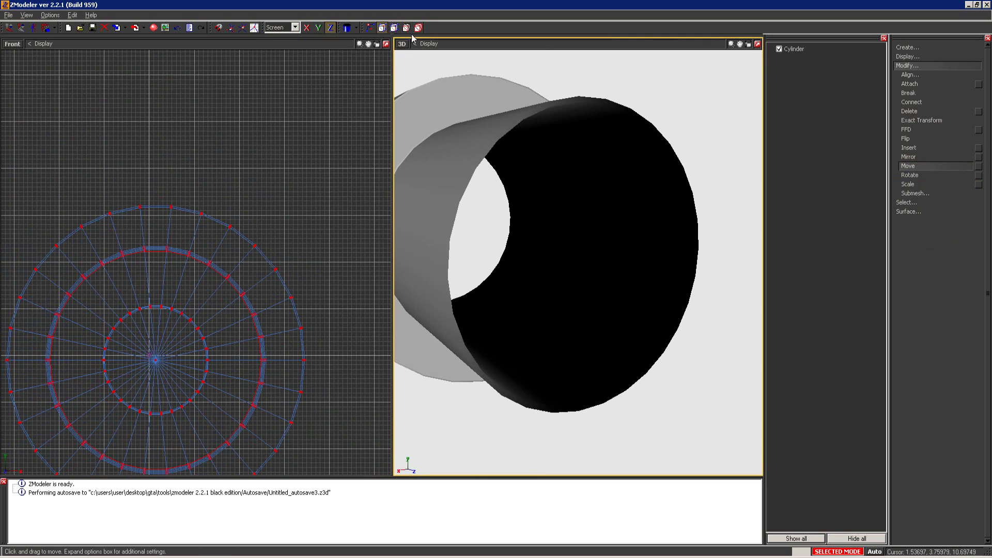
- Recalculate the surface normals of the whole part at object level and inspect the hollow end's multi-ring lip
click(919, 209)
click(921, 239)
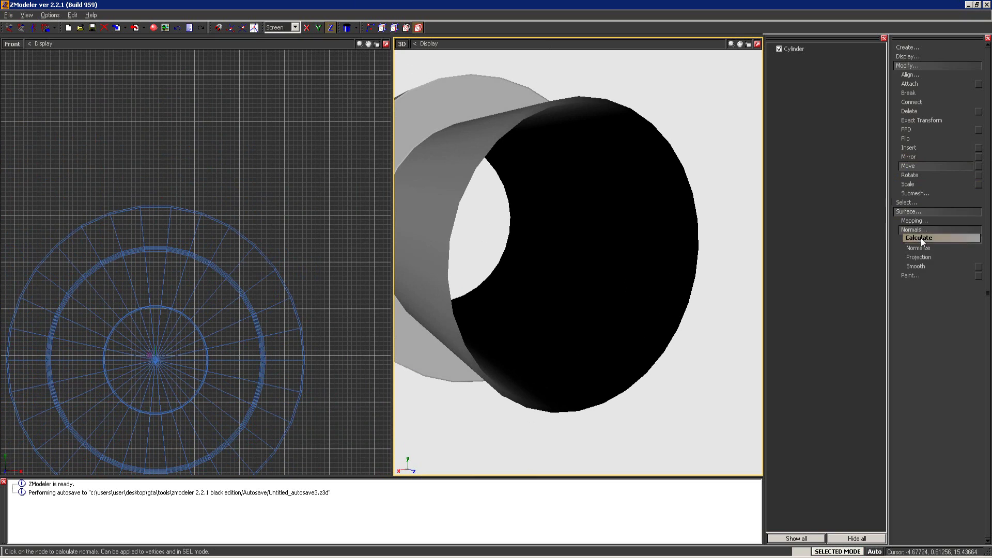
click(244, 291)
middle_drag(589, 253, 538, 159)
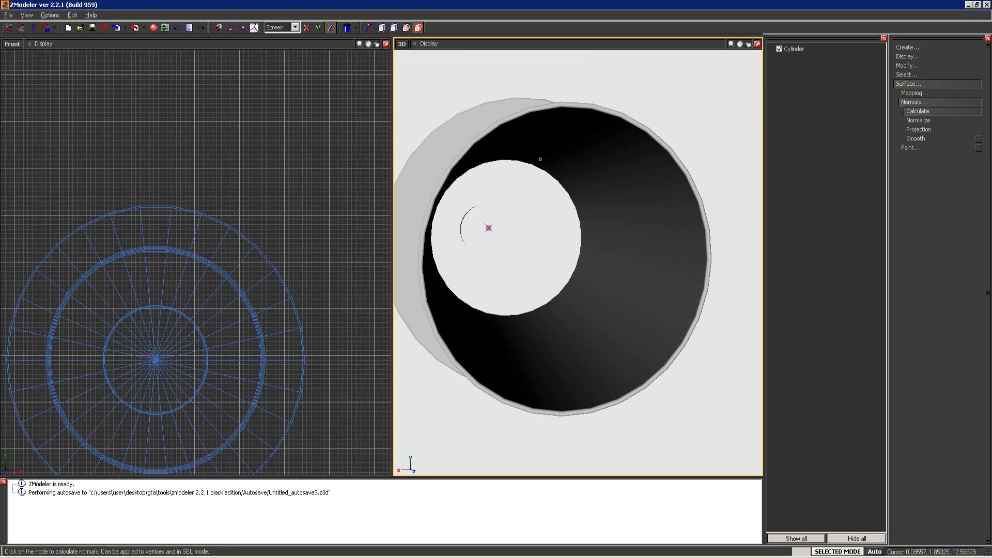
- Extrude the inner wall's far edge in place at vertex level, with the X and Y axes active and Sharp edges enabled
click(382, 27)
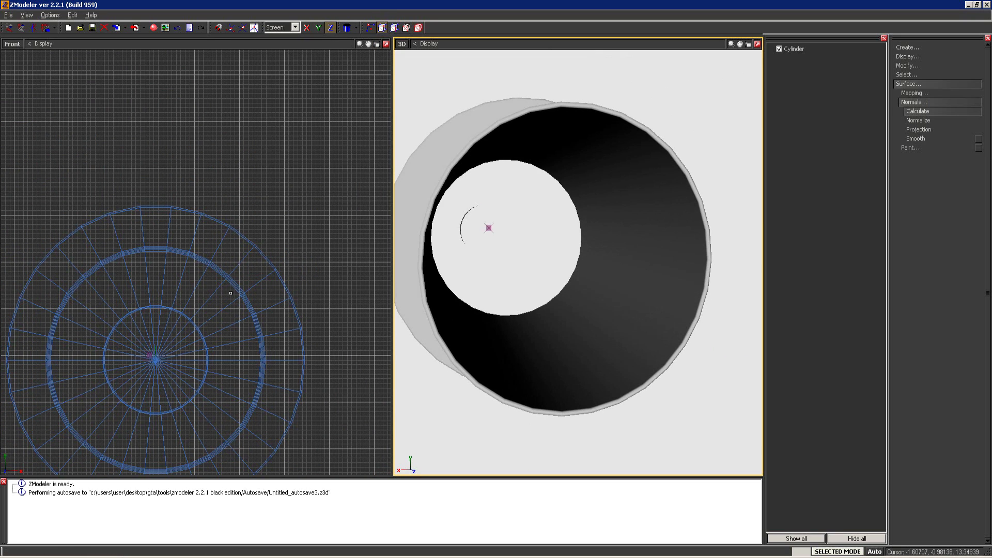
scroll(258, 253, up, 2)
click(319, 28)
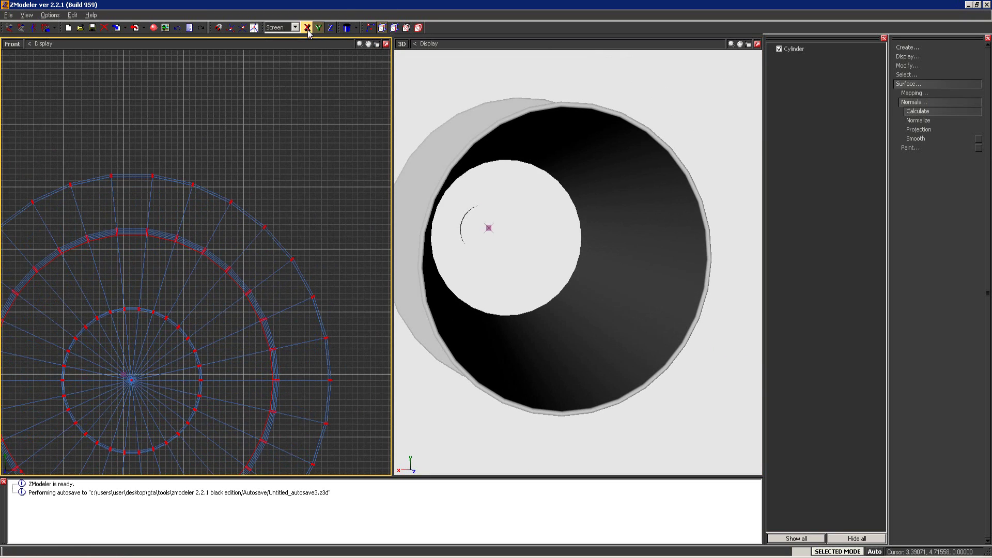
click(307, 27)
scroll(199, 222, up, 2)
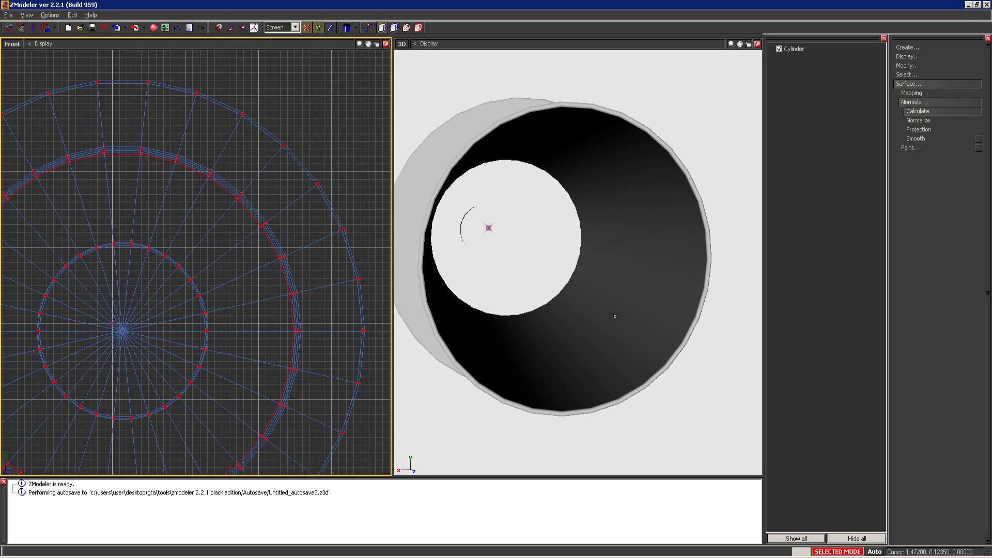
click(931, 75)
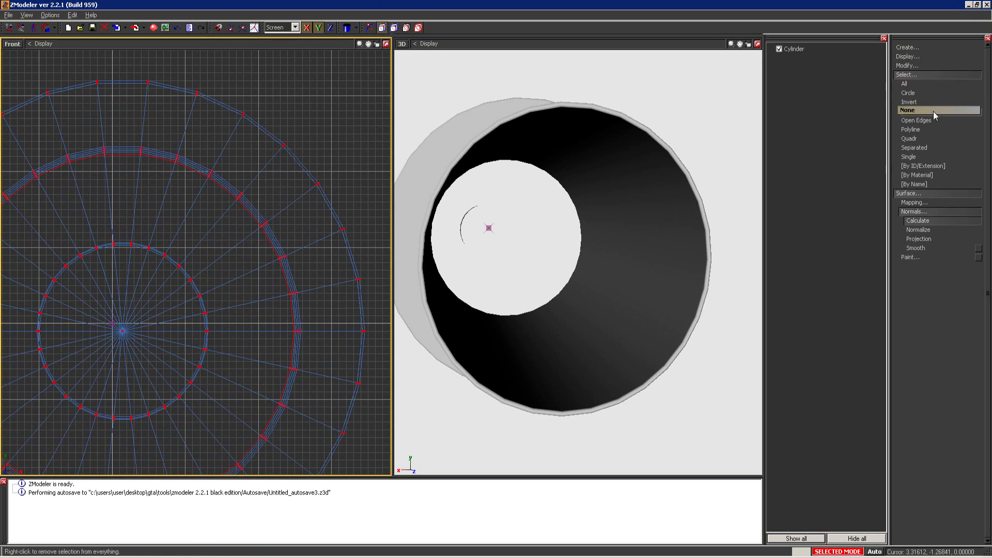
click(925, 74)
click(922, 67)
click(980, 194)
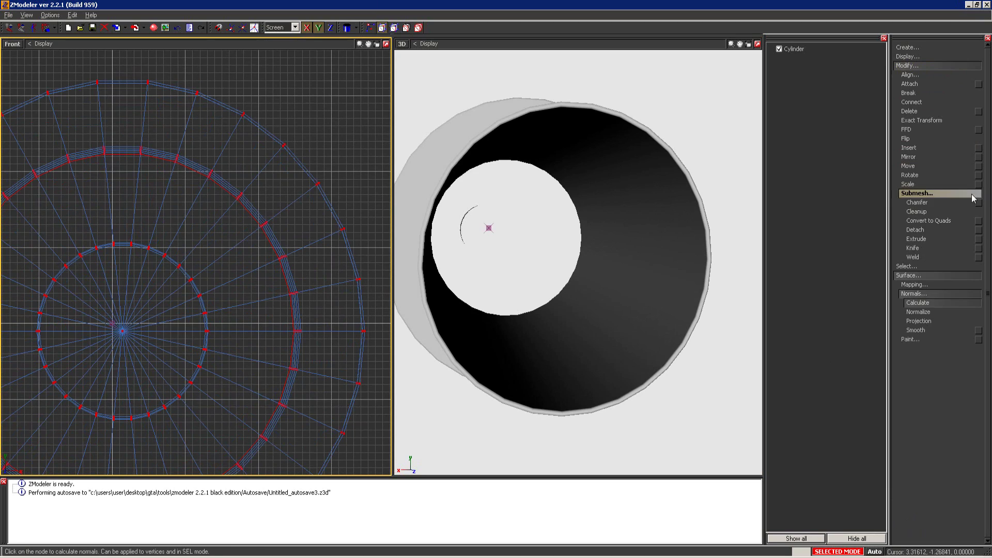
click(982, 241)
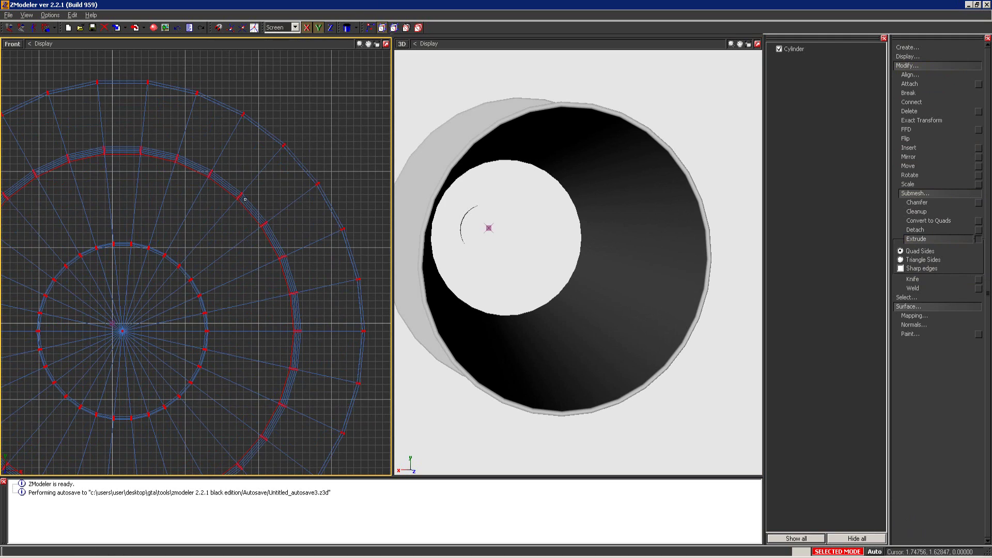
middle_drag(686, 217, 461, 154)
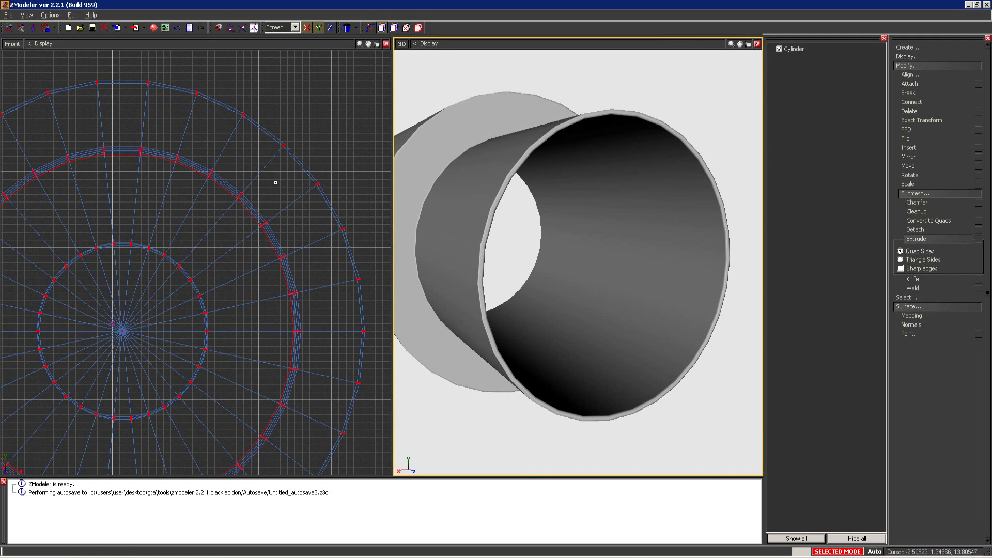
click(914, 269)
click(340, 97)
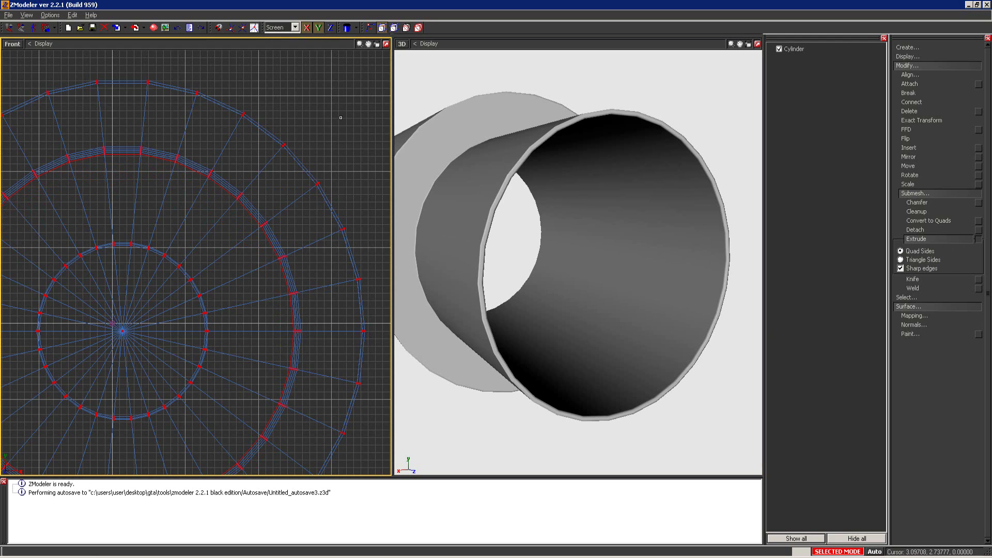
- Scale the new ring inwards on X and Y down to its centre to close the tube's inner end with a cap
key(s)
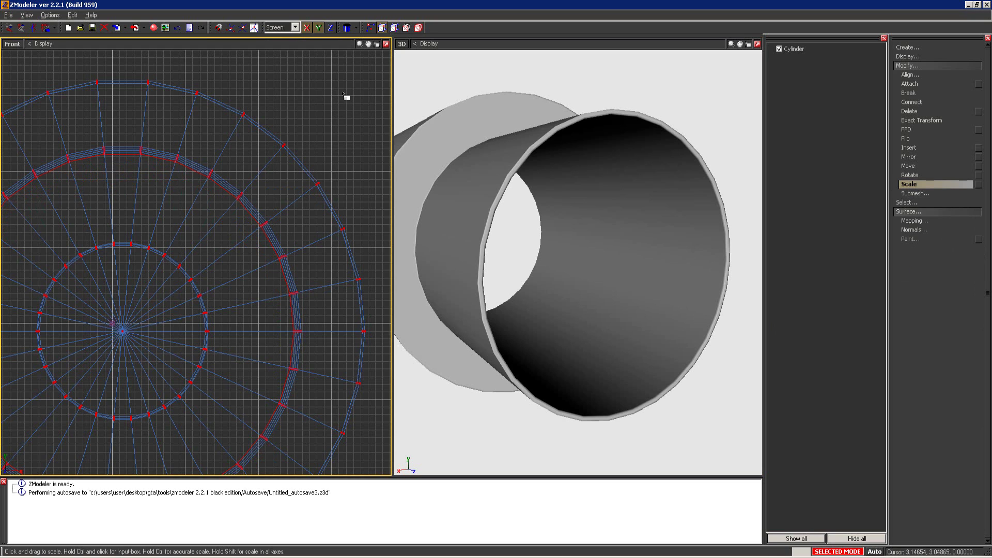
drag(345, 92, 336, 179)
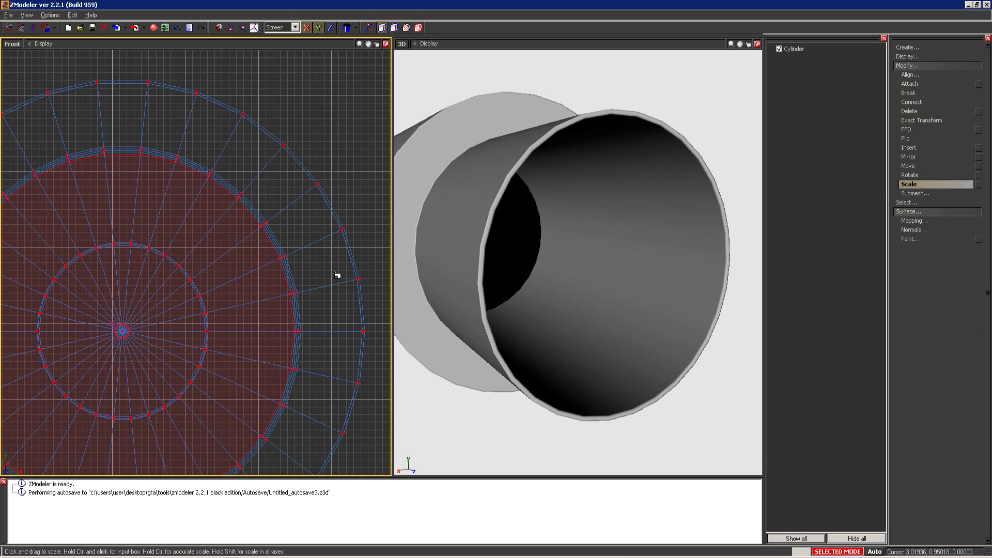
middle_drag(707, 269, 689, 271)
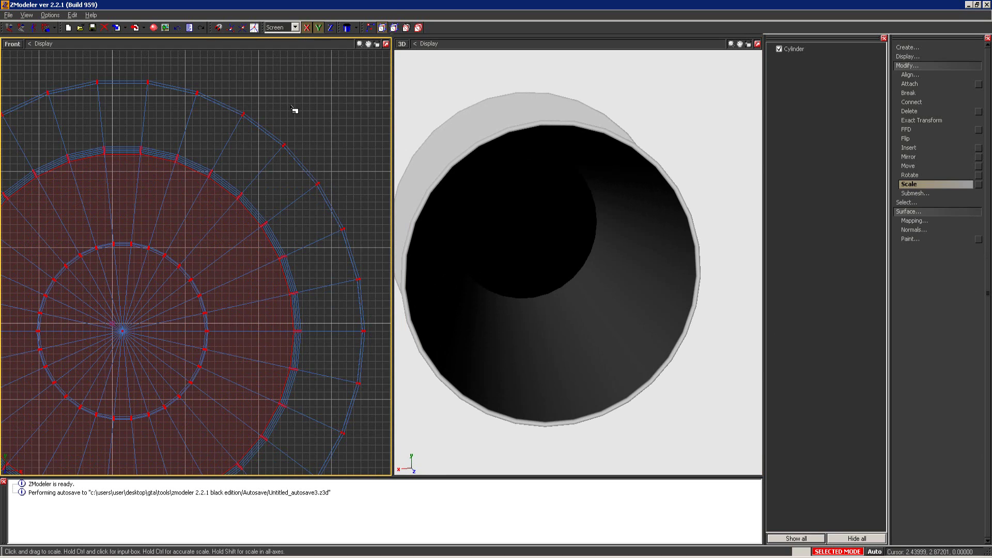
- Select the inner cap's polygons as a separated group at polygon level and view them at an angle in the User view
click(406, 28)
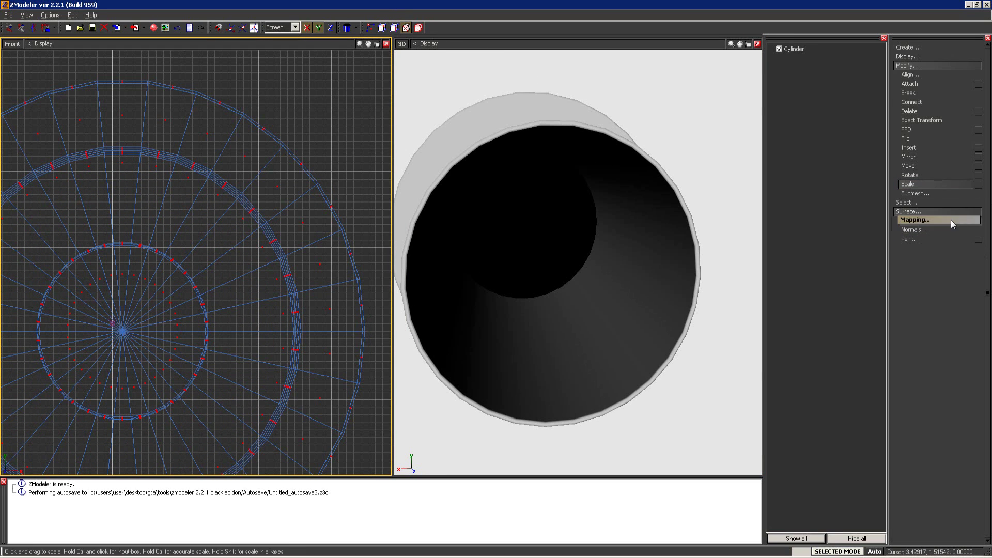
click(928, 194)
click(913, 267)
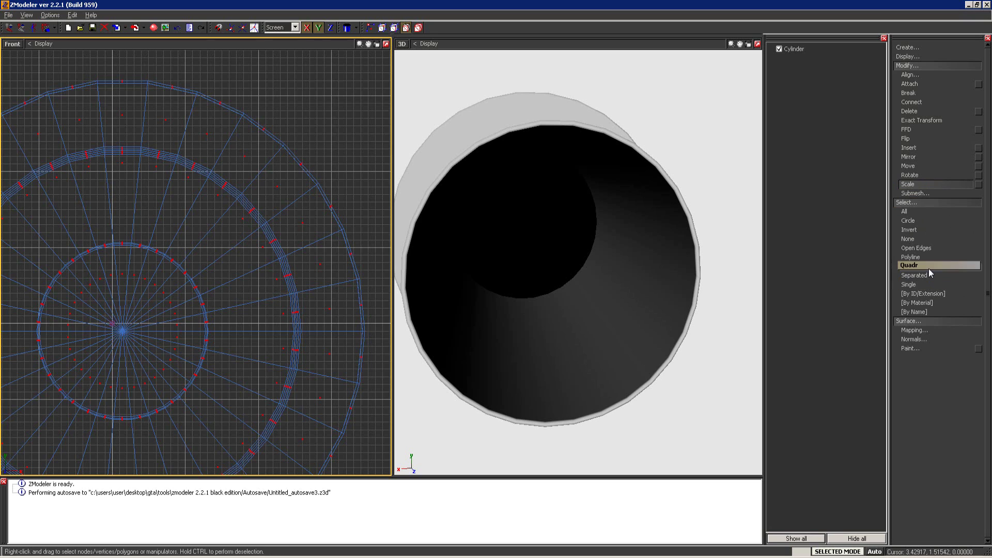
click(928, 257)
click(925, 275)
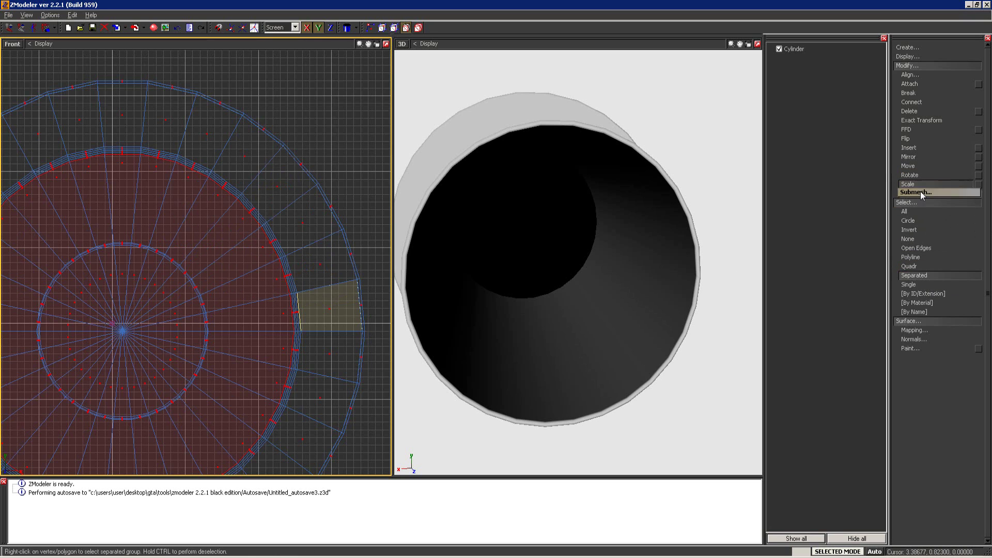
click(13, 44)
click(25, 131)
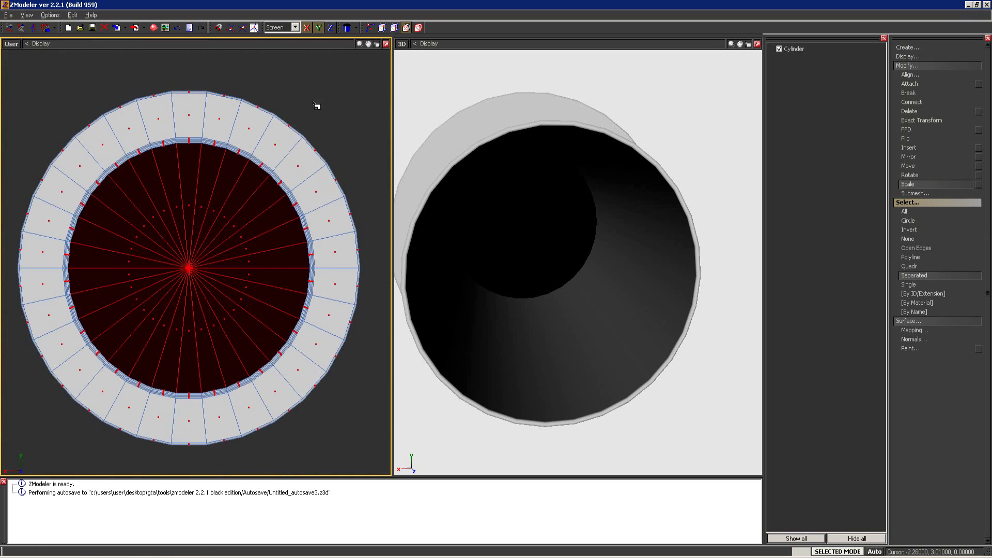
middle_drag(319, 102, 268, 207)
click(920, 283)
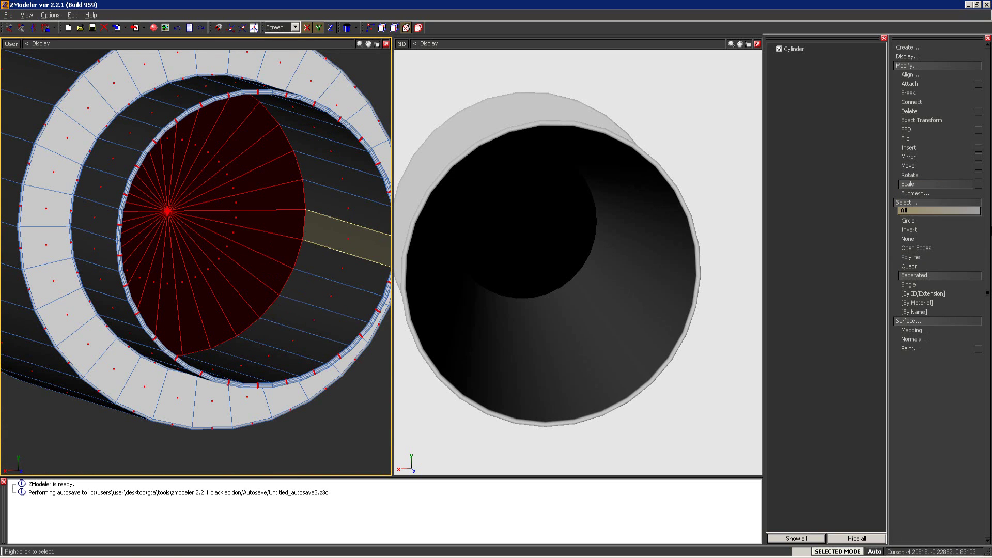
- Detach the selected inner cap polygons from the cylinder as a separate object
click(907, 202)
click(926, 185)
click(915, 193)
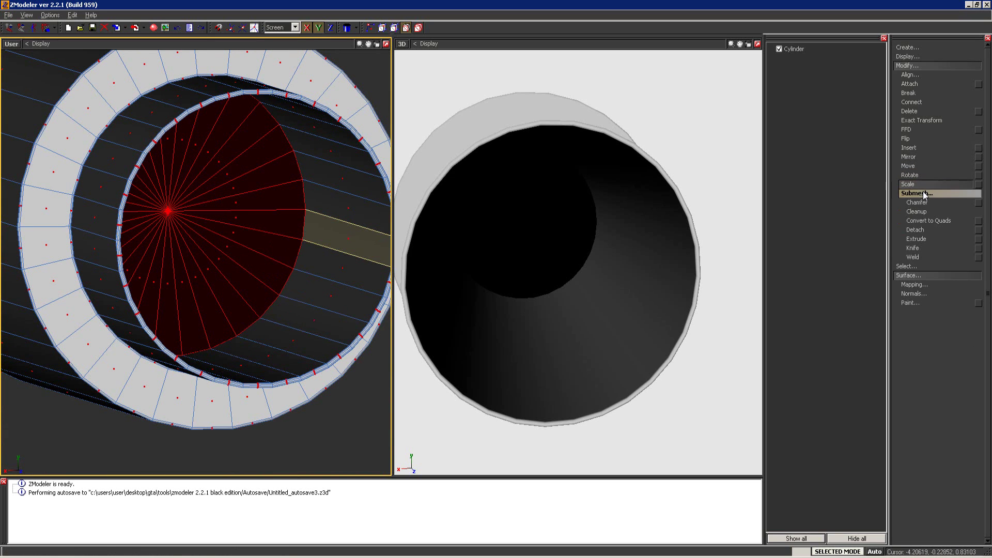
click(915, 229)
click(913, 247)
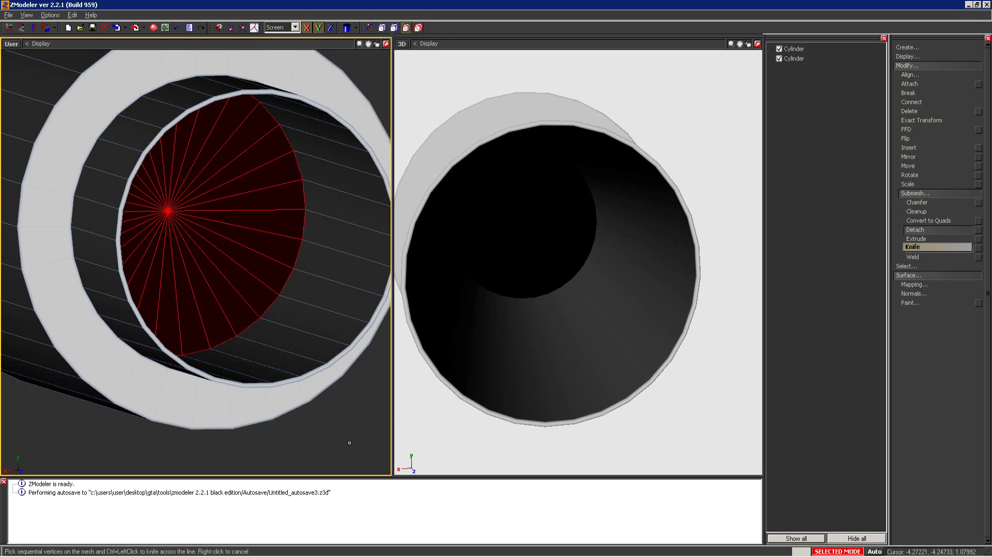
- Hide the main cylinder body and recalculate the detached cap's surface normals
click(779, 49)
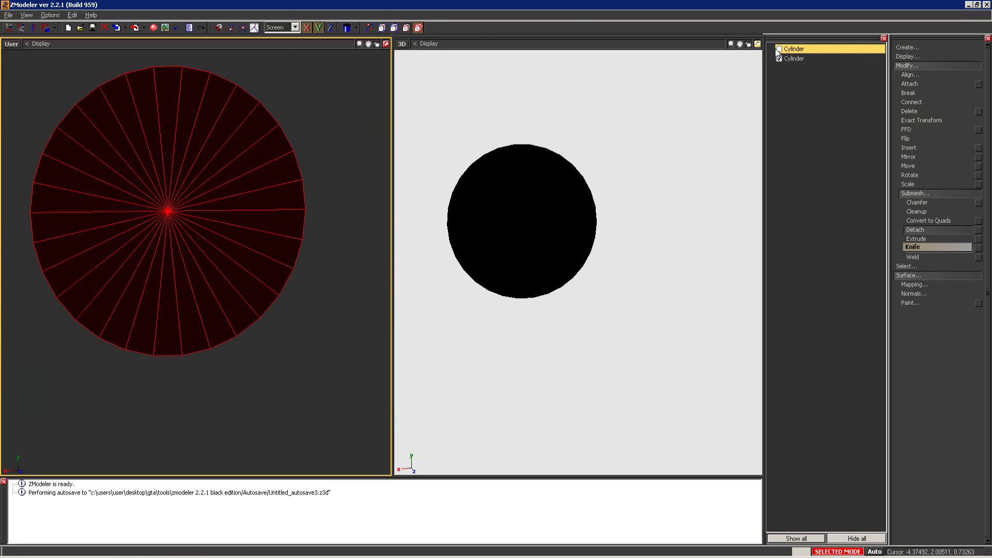
click(914, 293)
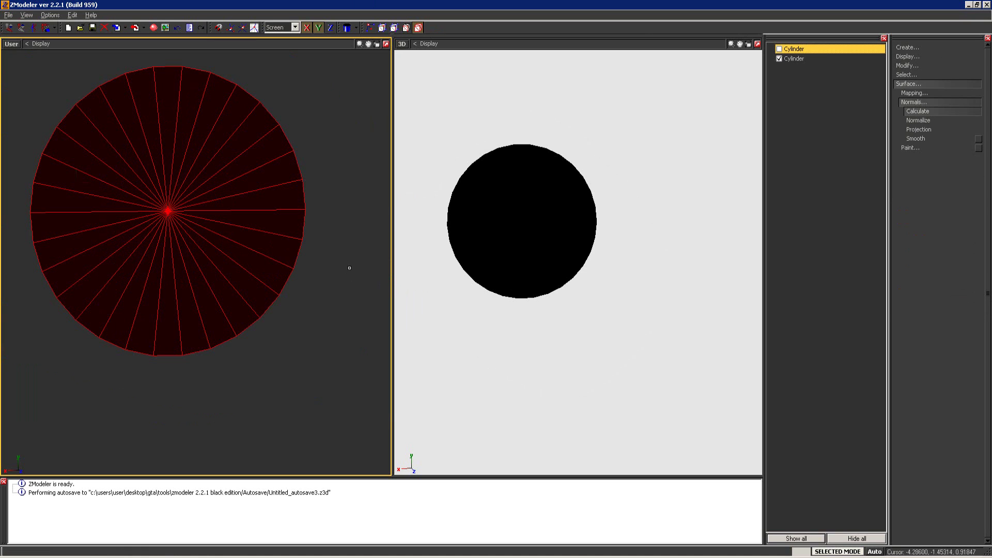
click(241, 159)
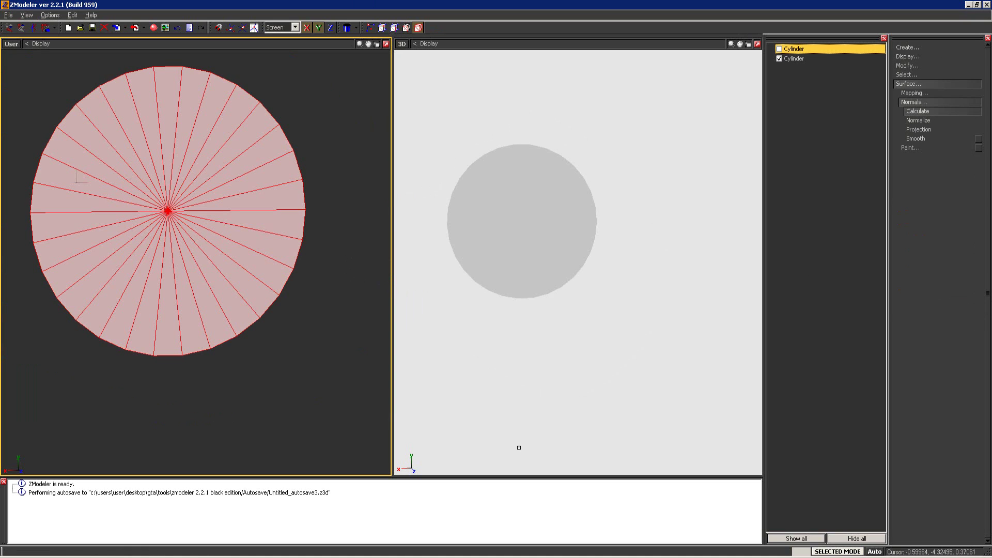
- Create a new material with red, green and blue set to 0 and assign it to the selected cap polygons
click(408, 27)
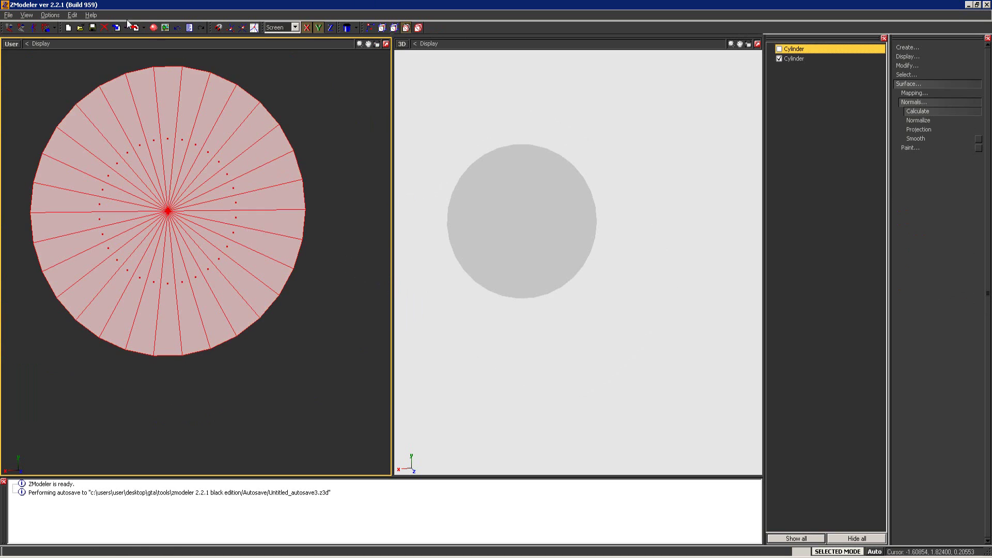
click(147, 30)
click(461, 169)
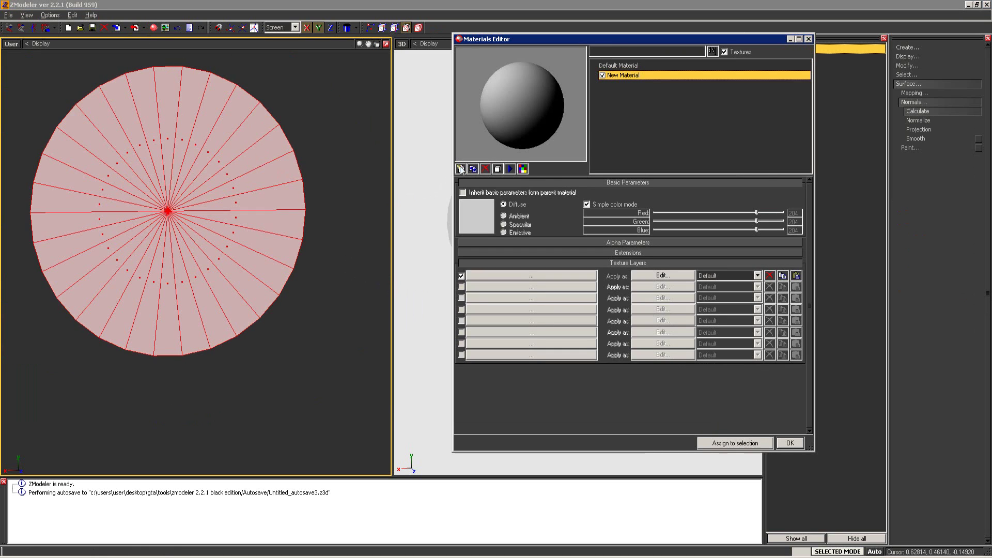
click(671, 213)
click(661, 221)
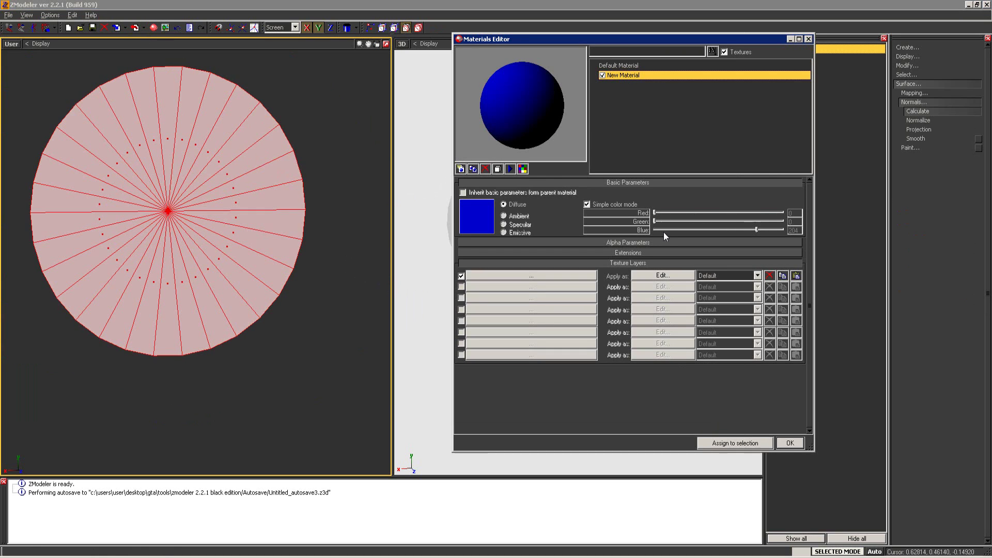
click(665, 230)
click(756, 445)
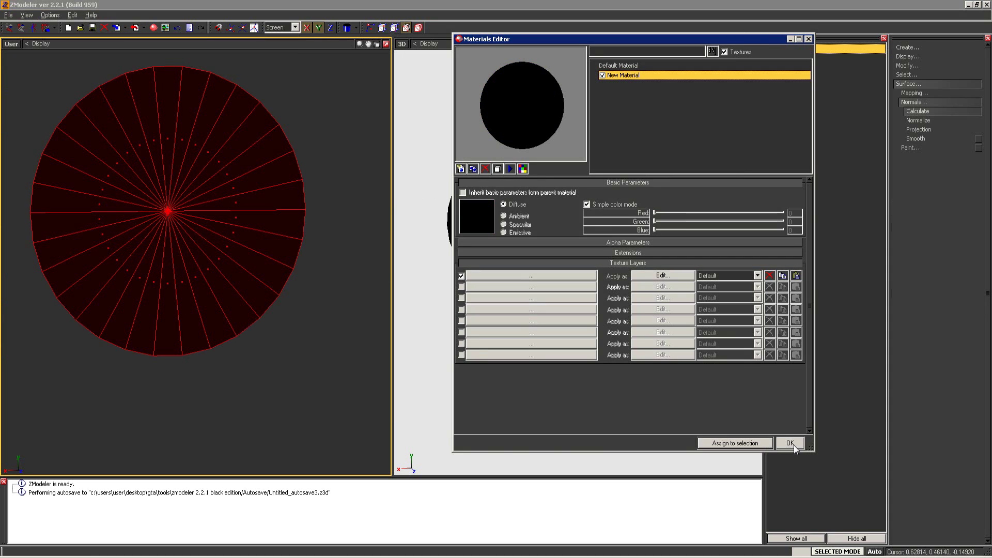
click(793, 444)
- Unhide the main cylinder body, attach the black cap to it, and recalculate the joined part's surface normals
click(907, 66)
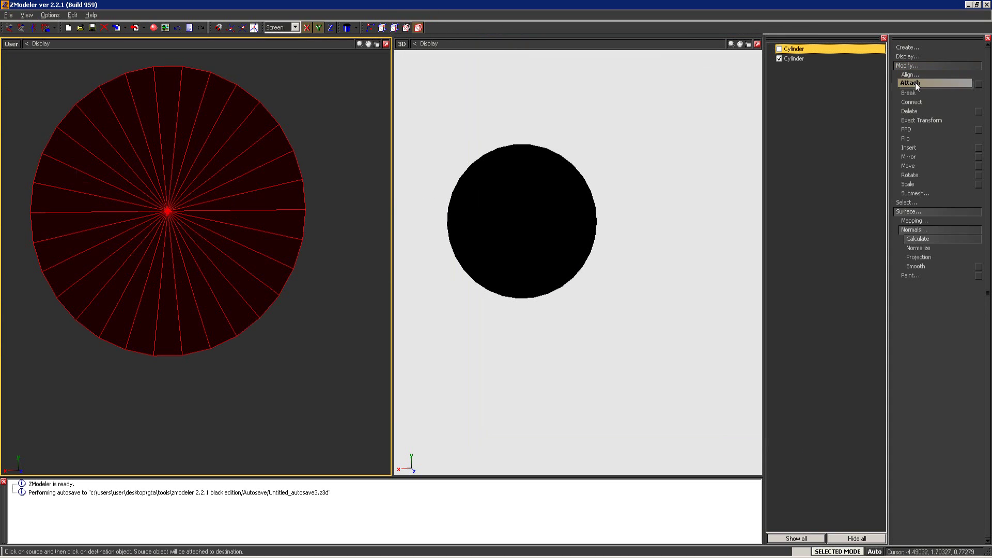
click(916, 83)
click(191, 131)
click(779, 57)
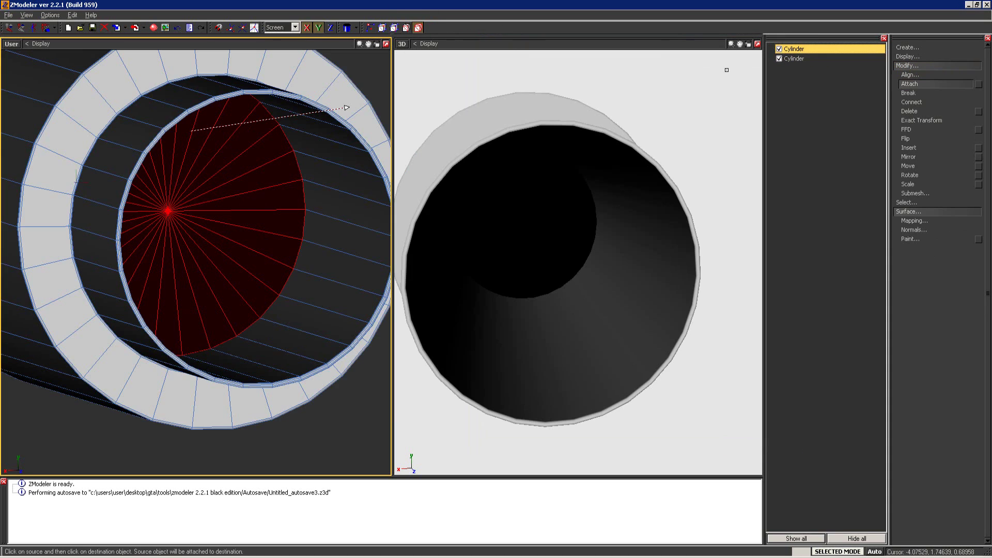
middle_drag(627, 191, 649, 194)
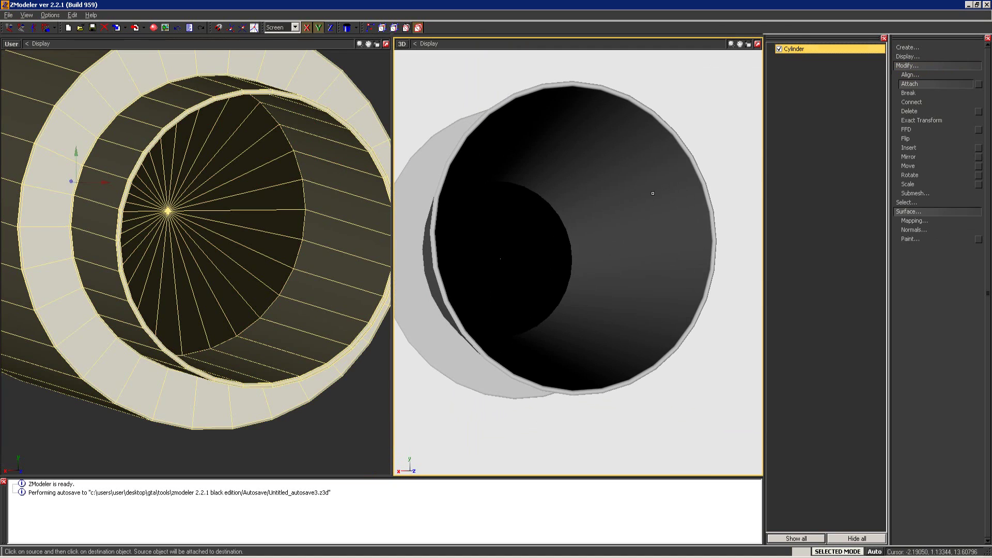
click(914, 230)
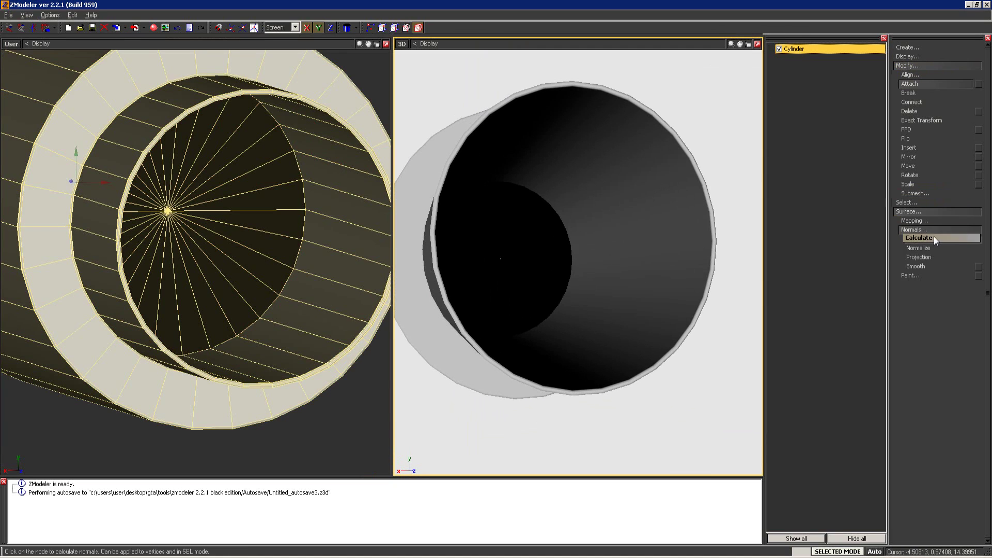
click(267, 123)
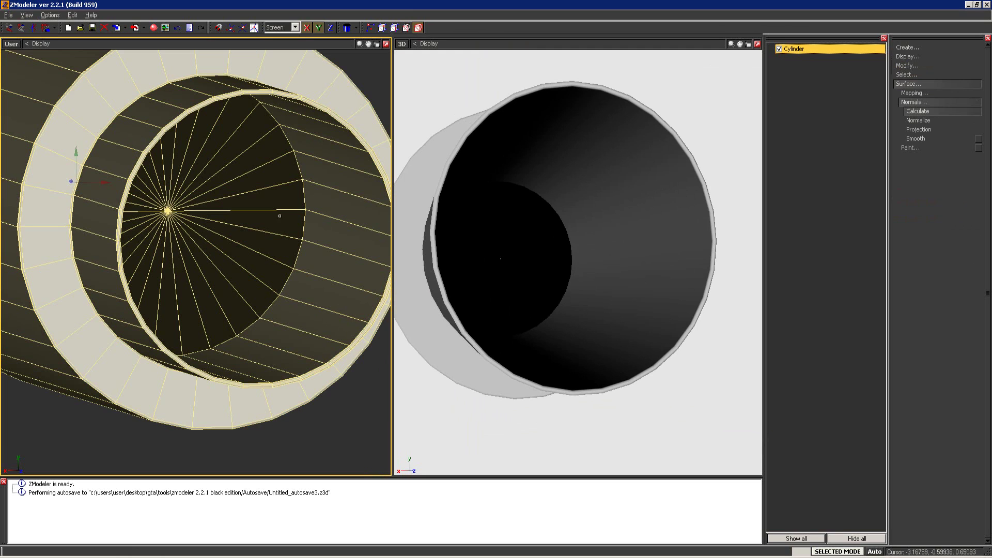
- Maximize the 3D view and inspect the finished part's stepped body, thin lip and capped hollow end from several angles
middle_drag(602, 148, 635, 184)
scroll(603, 155, down, 4)
scroll(646, 158, up, 5)
scroll(665, 155, down, 5)
scroll(635, 183, up, 3)
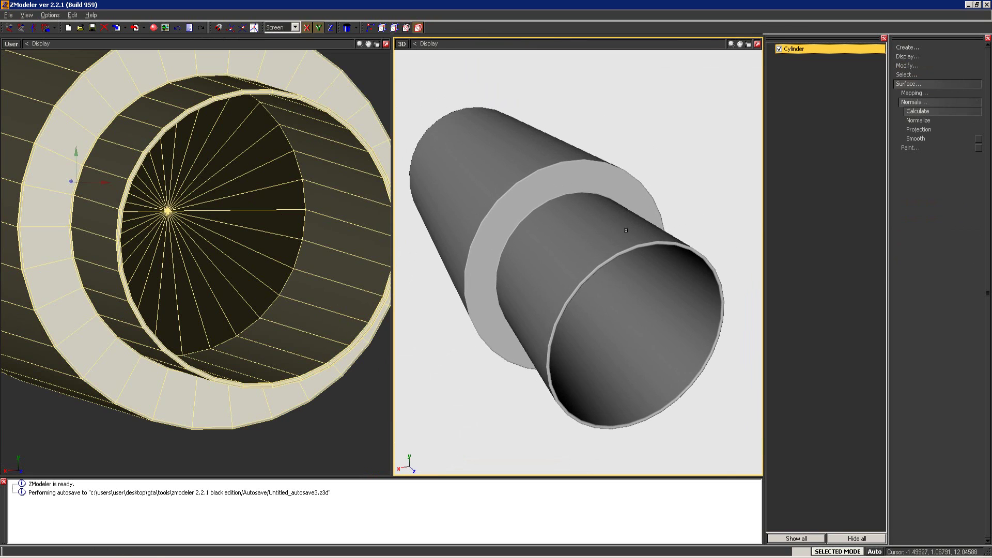
click(755, 45)
middle_drag(501, 133, 434, 134)
scroll(335, 179, up, 3)
scroll(335, 179, down, 3)
middle_drag(335, 180, 445, 168)
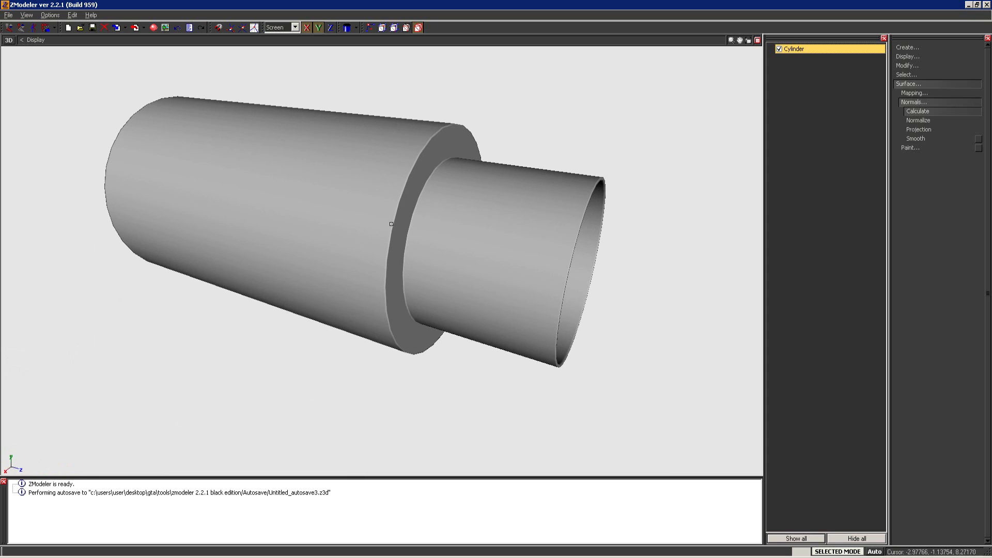
middle_drag(472, 208, 550, 150)
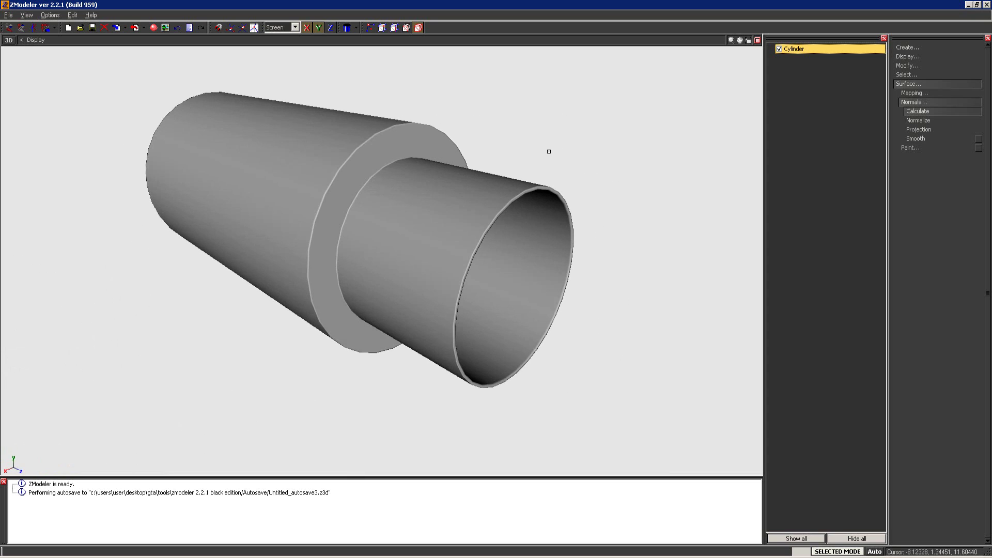
scroll(488, 160, up, 4)
middle_drag(487, 160, 283, 89)
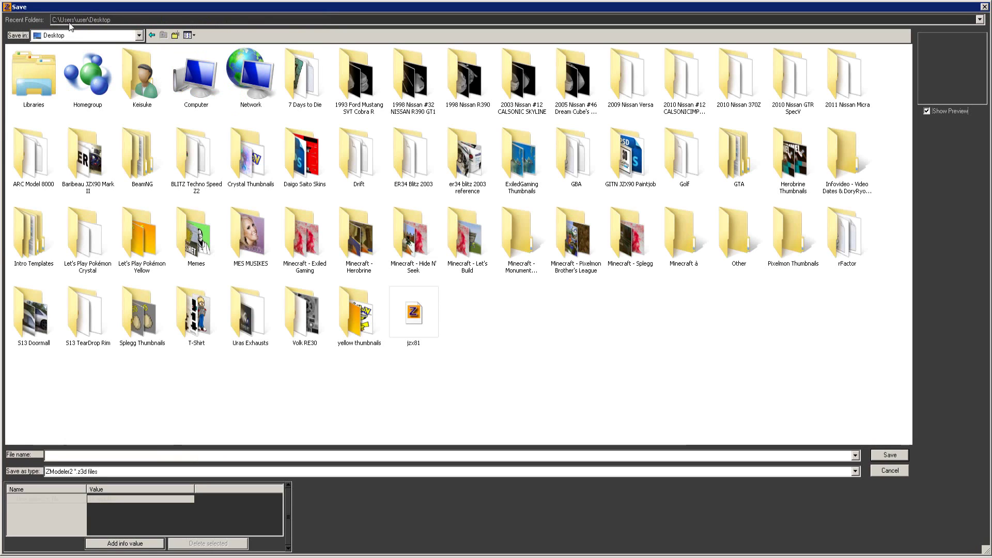
- Save the model on the Desktop as exhaust in the ZModeler2 z3d format
click(246, 457)
text(exhaus)
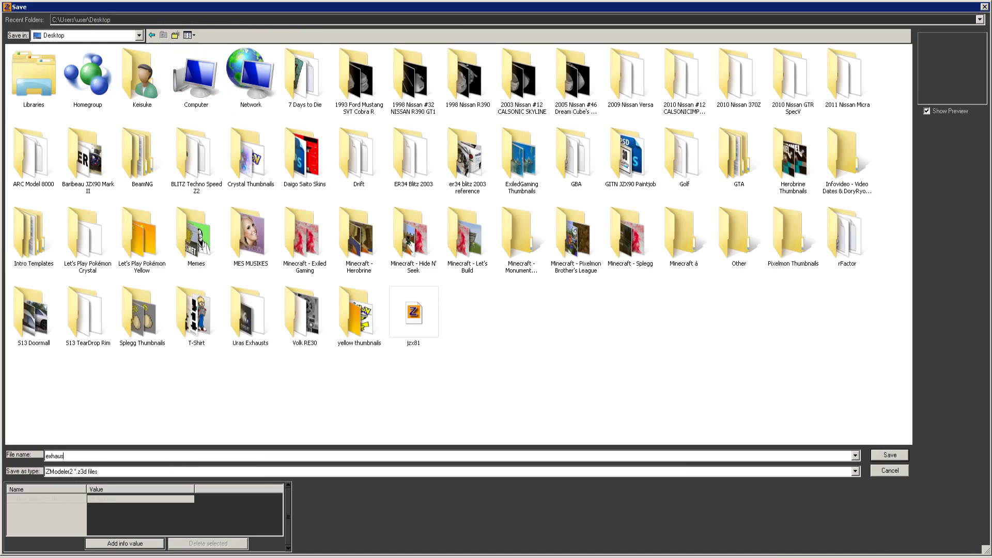
key(Return)
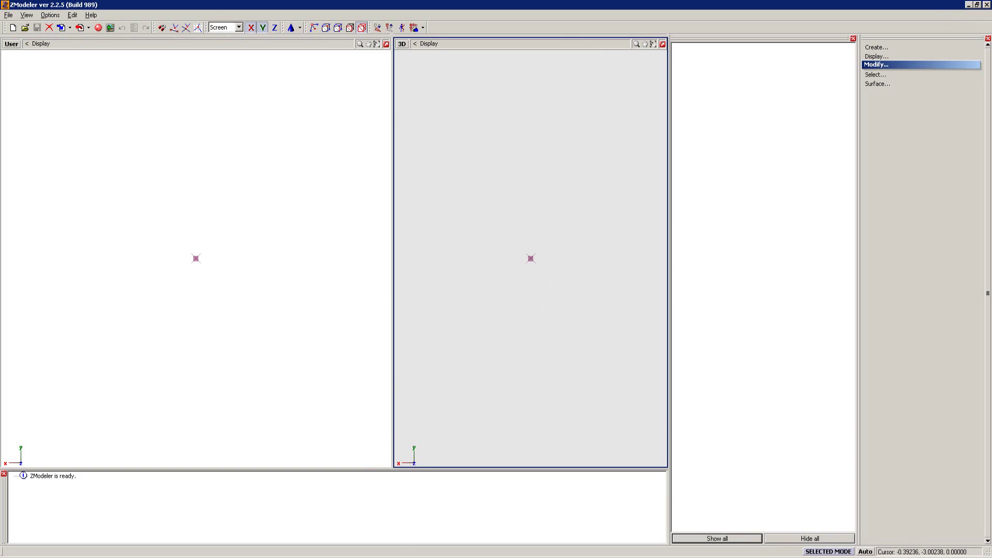
click(233, 303)
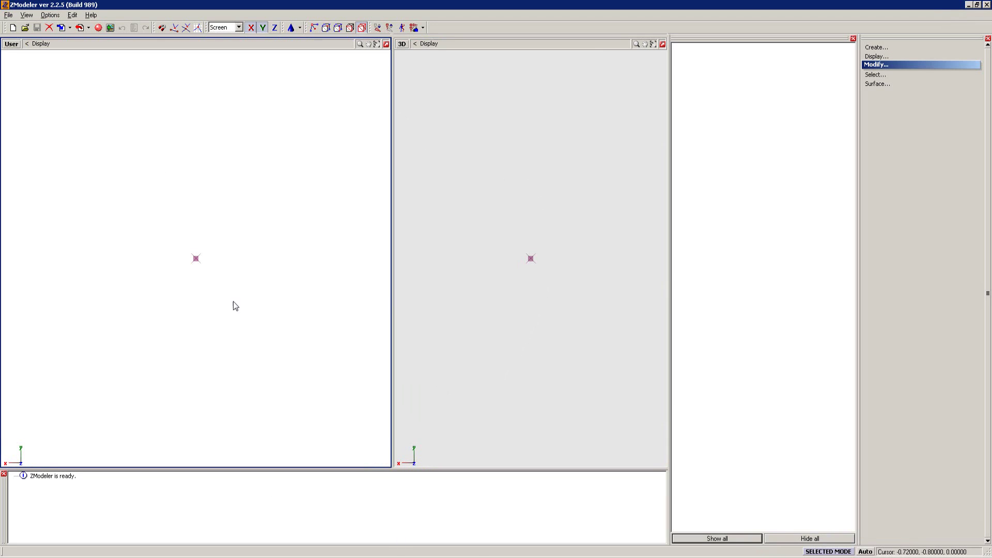
click(63, 28)
click(141, 149)
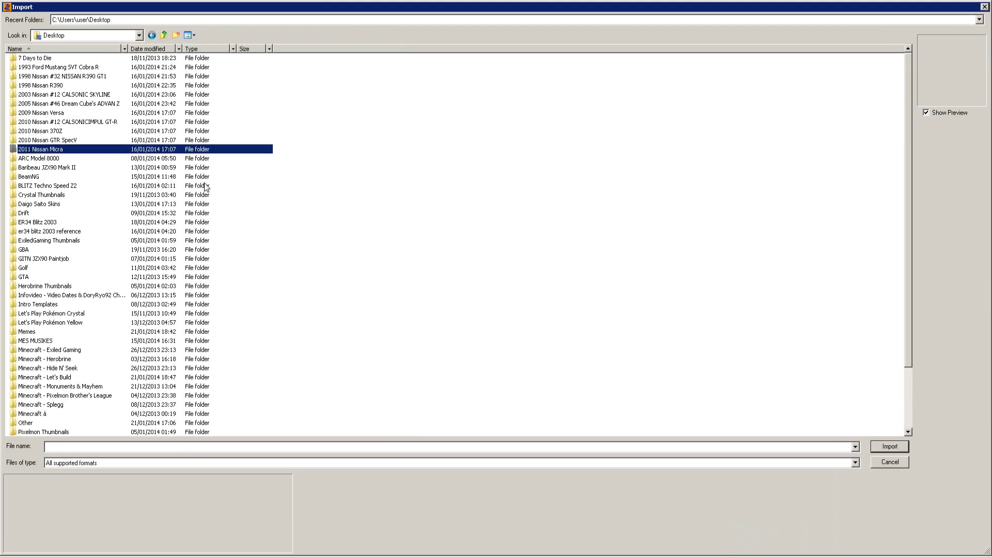
scroll(341, 189, down, 3)
scroll(174, 232, up, 3)
click(985, 7)
- Open the exhaust z3d file from the Desktop and export it there as a Wavefront OBJ named exh
click(26, 28)
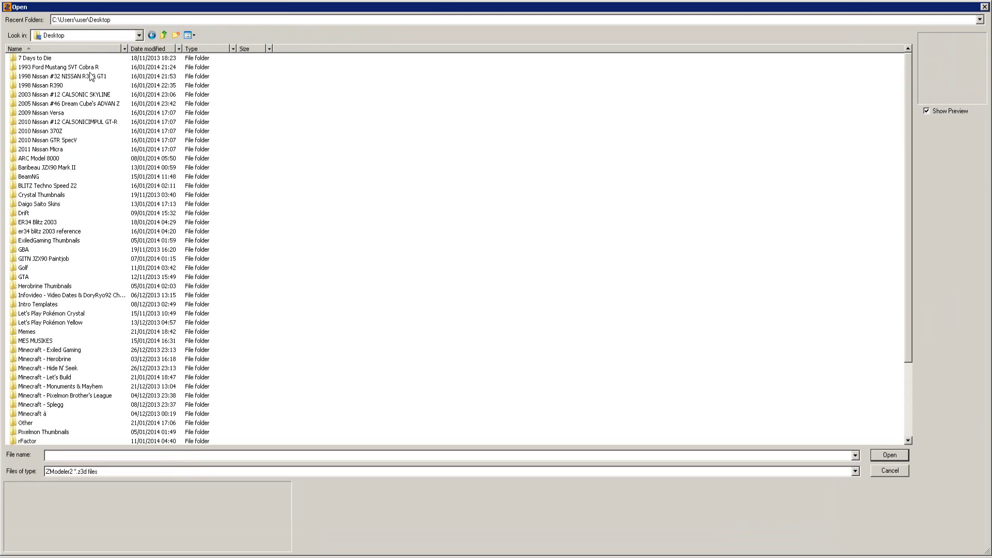
scroll(189, 332, down, 4)
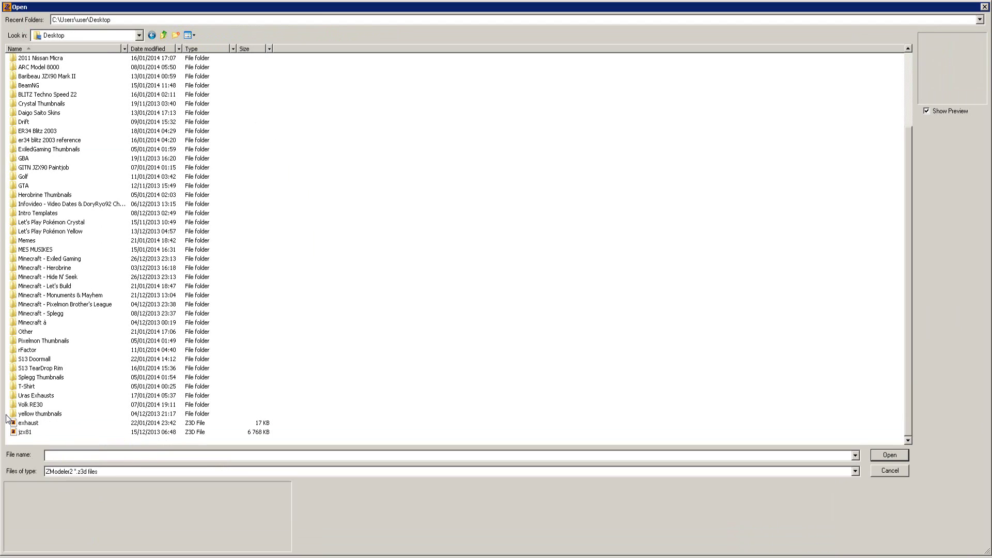
double_click(27, 423)
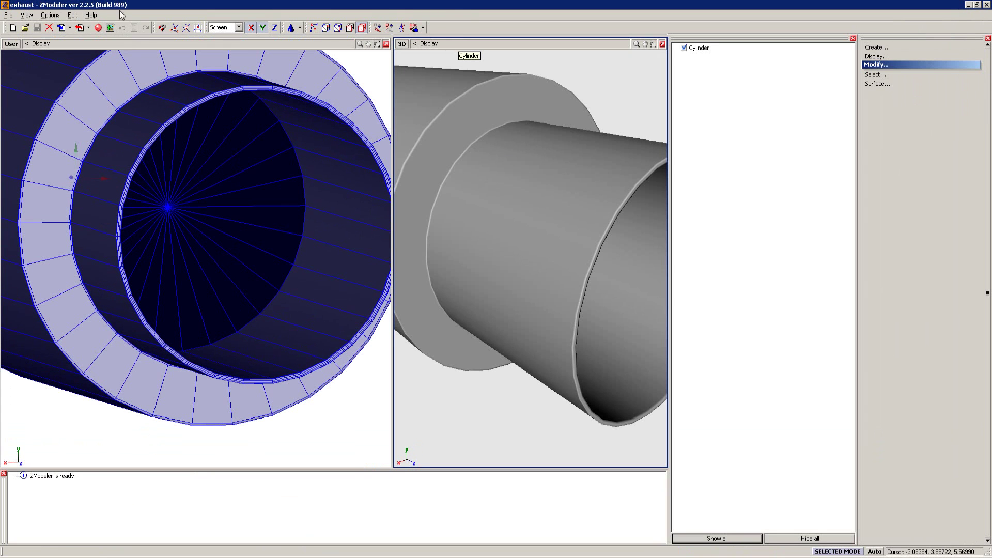
click(79, 27)
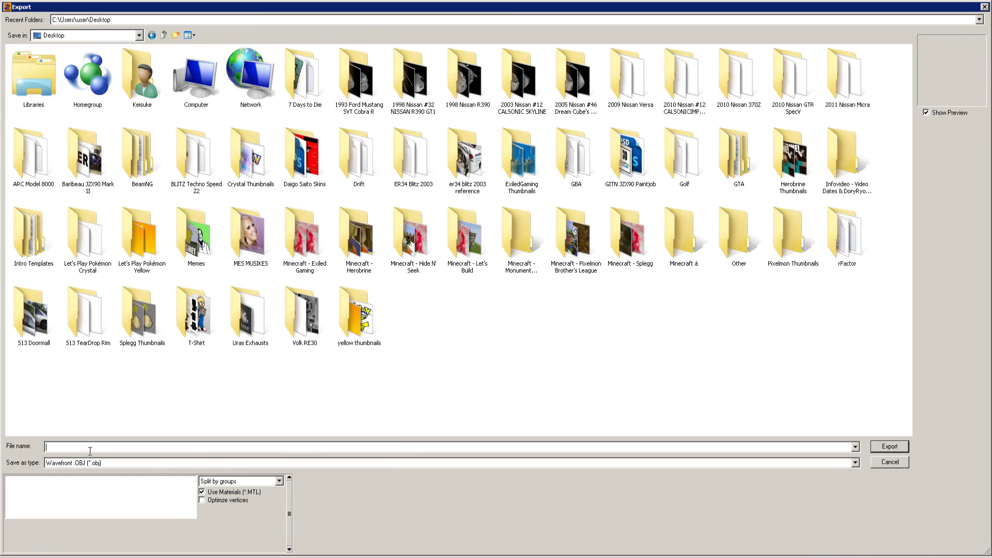
text(exh)
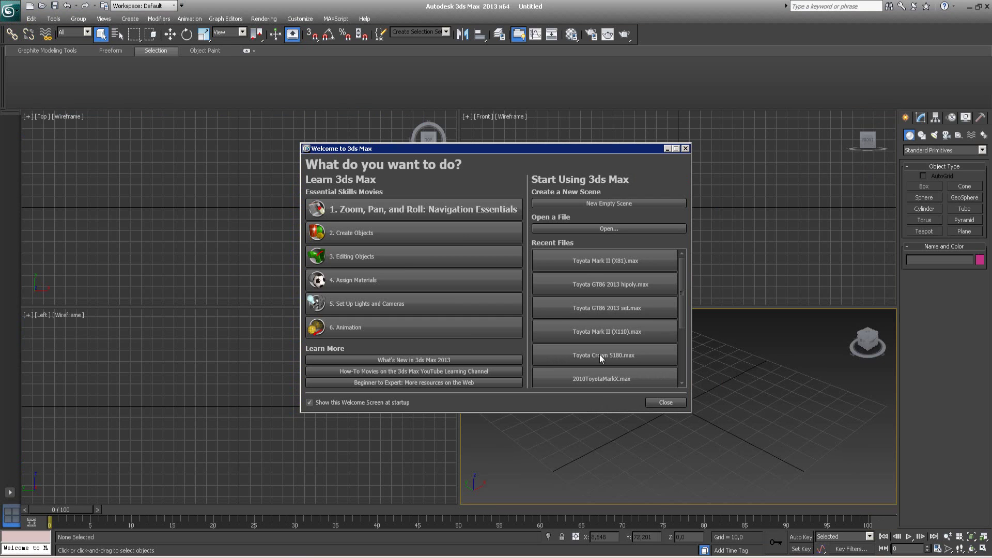
- Switch to 3ds Max, dismiss the welcome screen, and import the exh OBJ from the Desktop as a single mesh
click(666, 402)
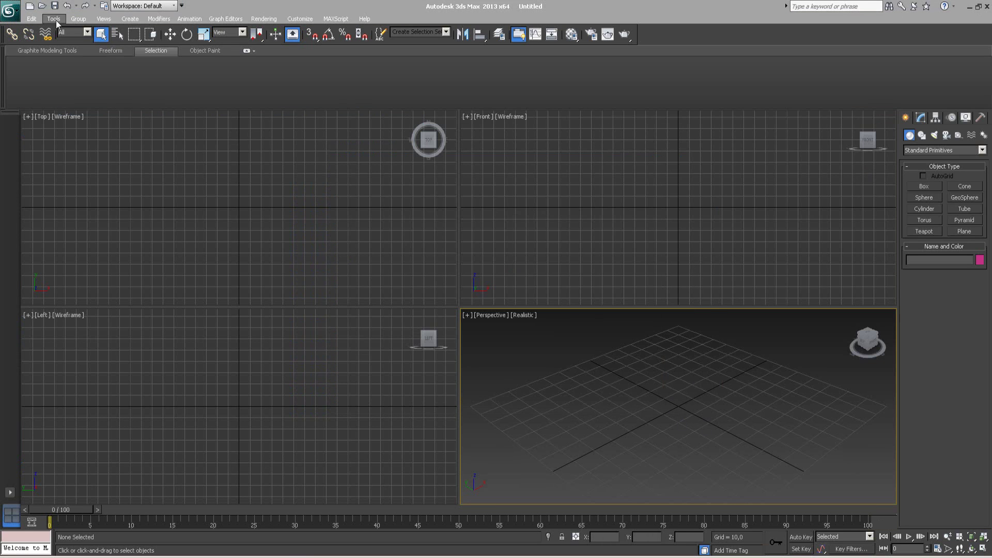
click(9, 9)
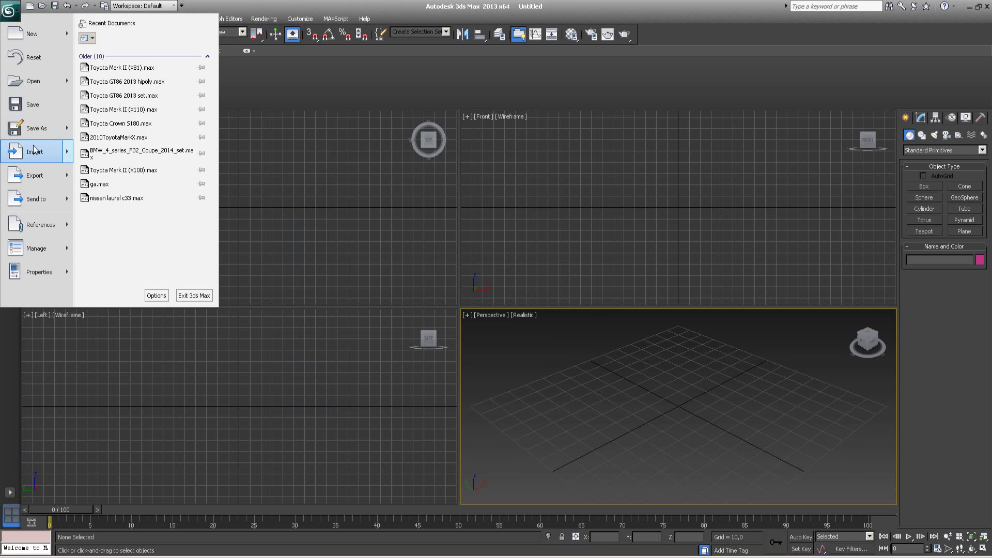
click(34, 147)
click(139, 39)
scroll(77, 130, up, 2)
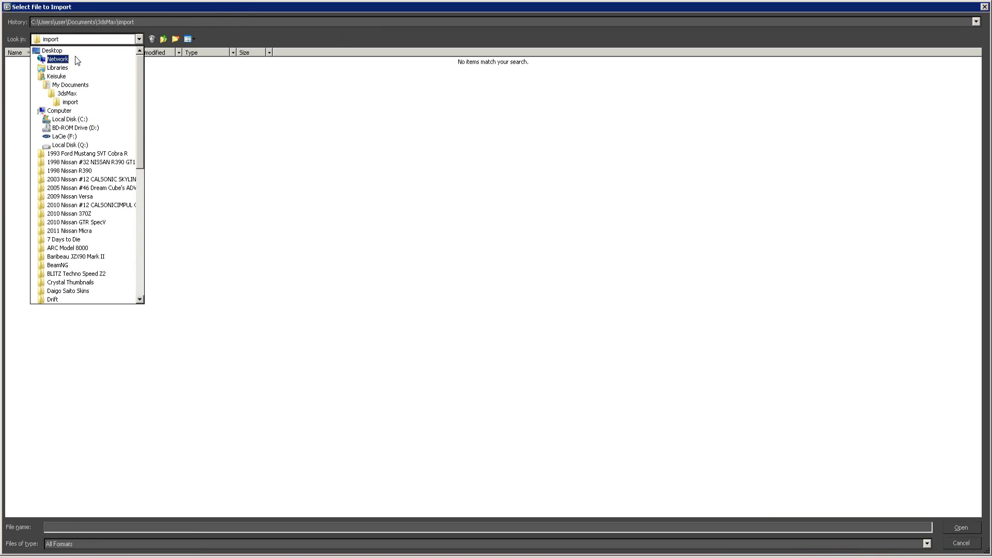
click(51, 51)
double_click(210, 340)
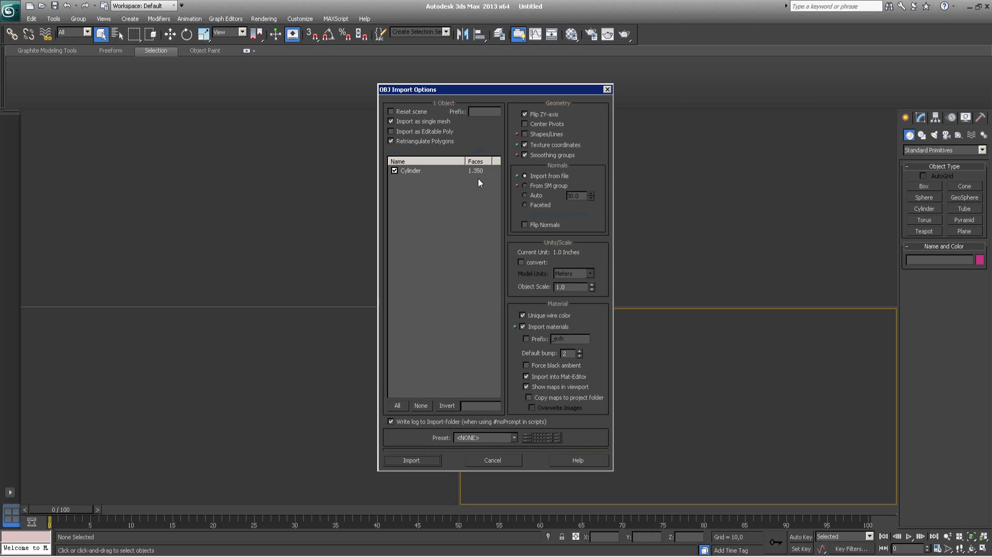
click(423, 458)
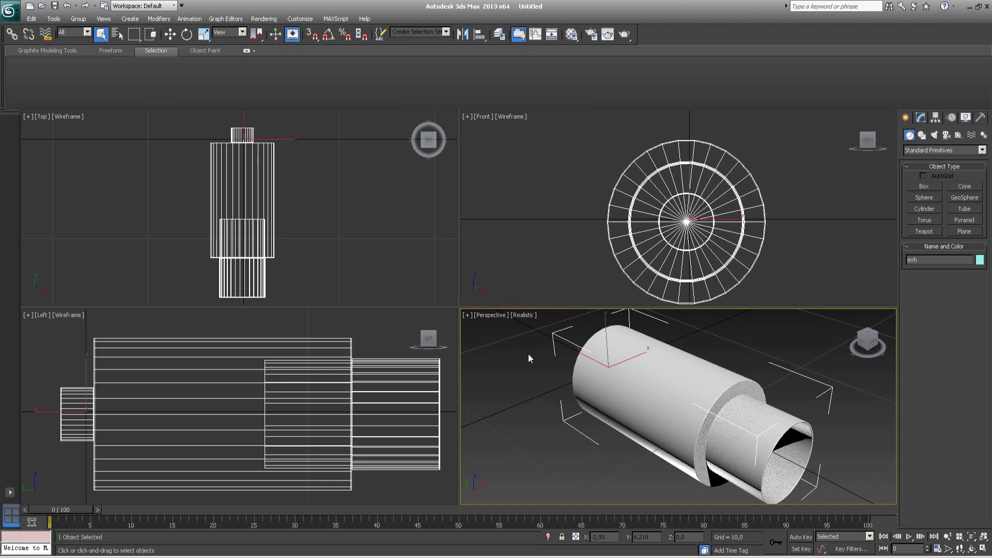
- Maximize the Perspective view and display the imported model with edged faces and polygon statistics
key(alt+w)
middle_drag(560, 348, 627, 263)
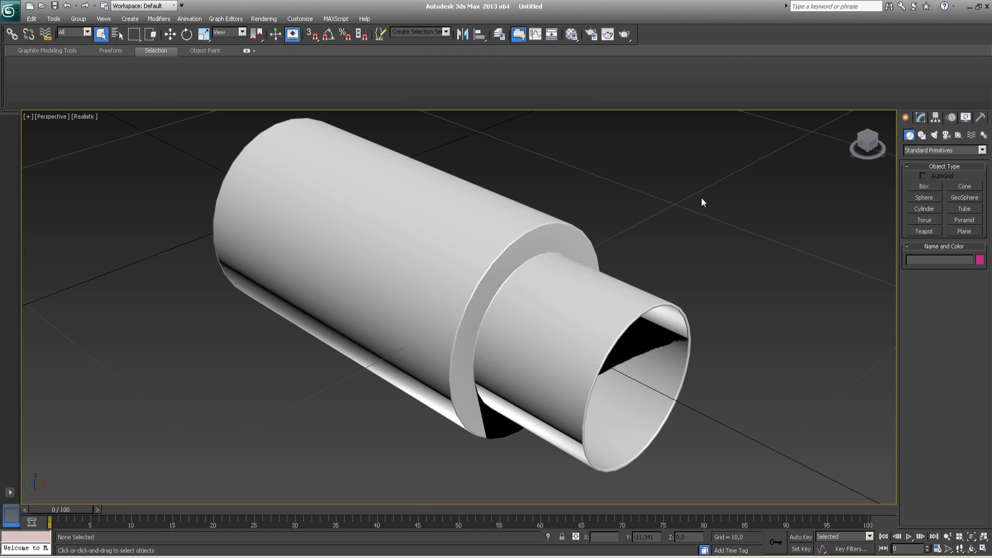
click(84, 116)
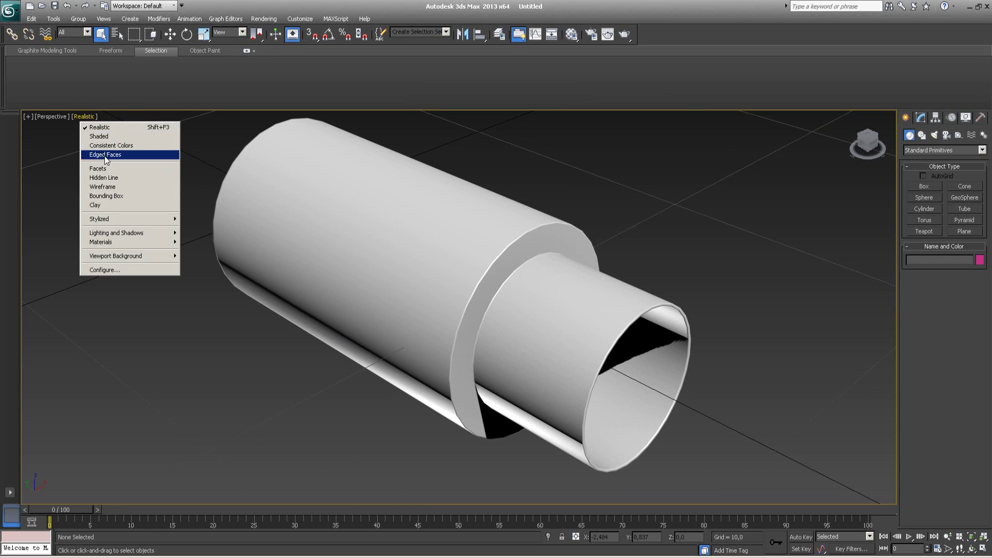
click(110, 152)
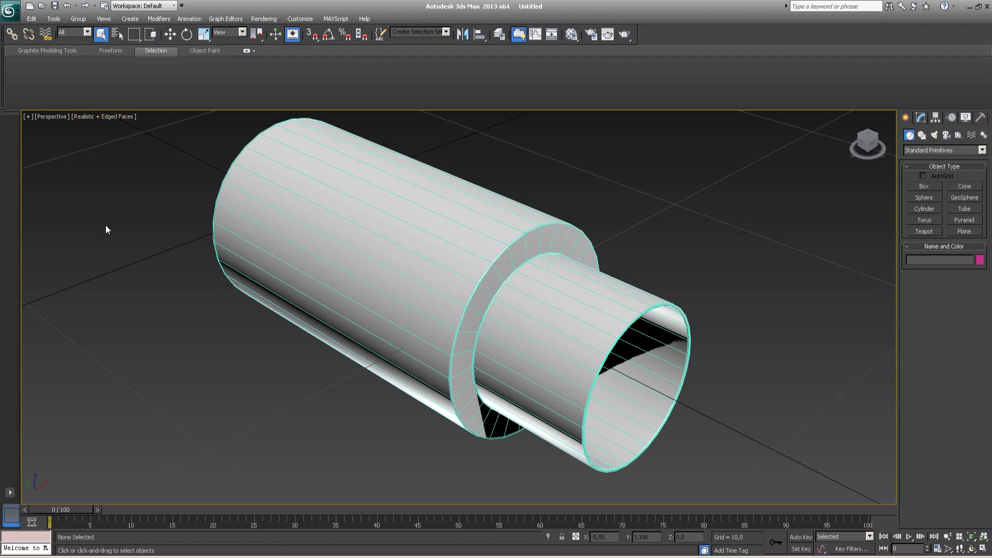
key(7)
- Select the imported exhaust object and convert it to an Editable Mesh
click(466, 250)
right_click(455, 238)
mouse_move(547, 339)
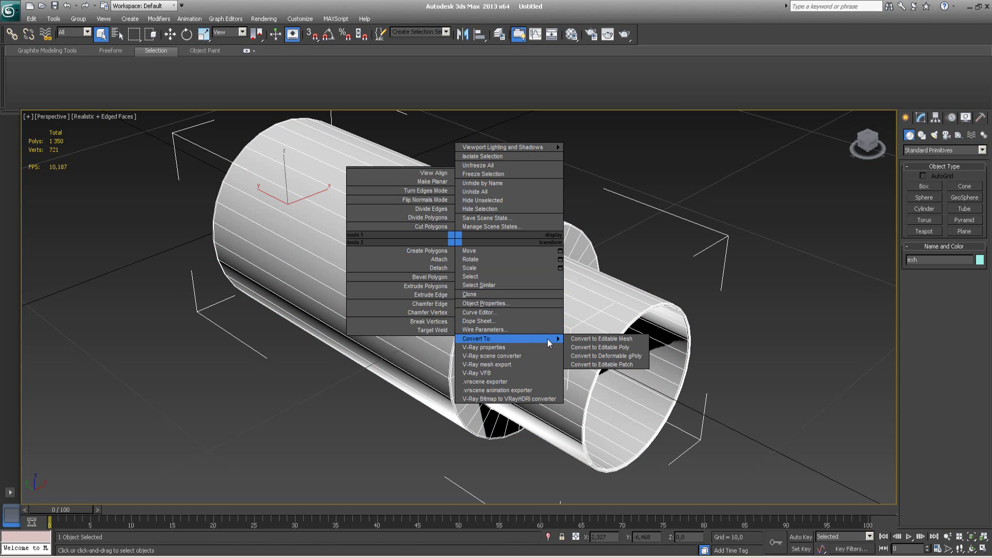
click(577, 339)
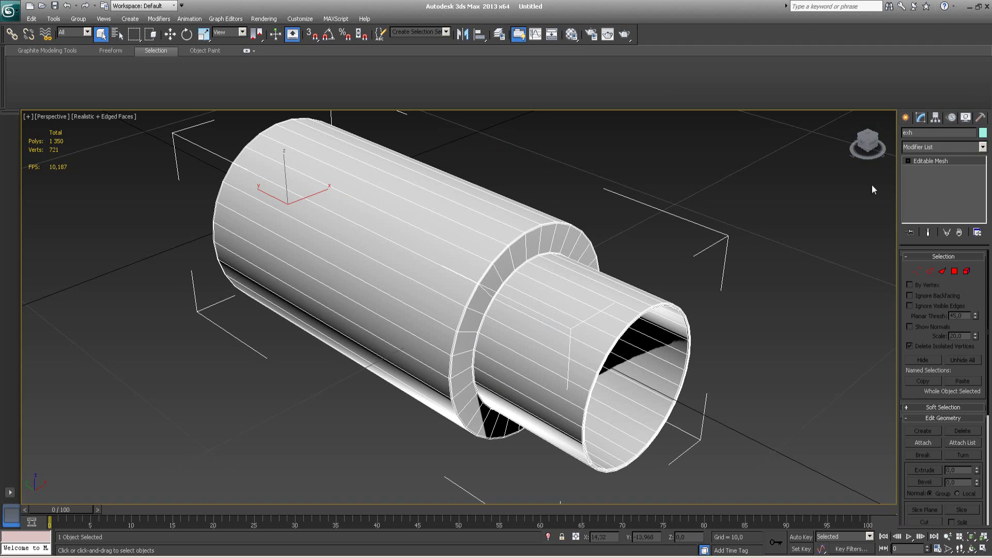
- Add a TurboSmooth modifier to the exhaust mesh
click(948, 147)
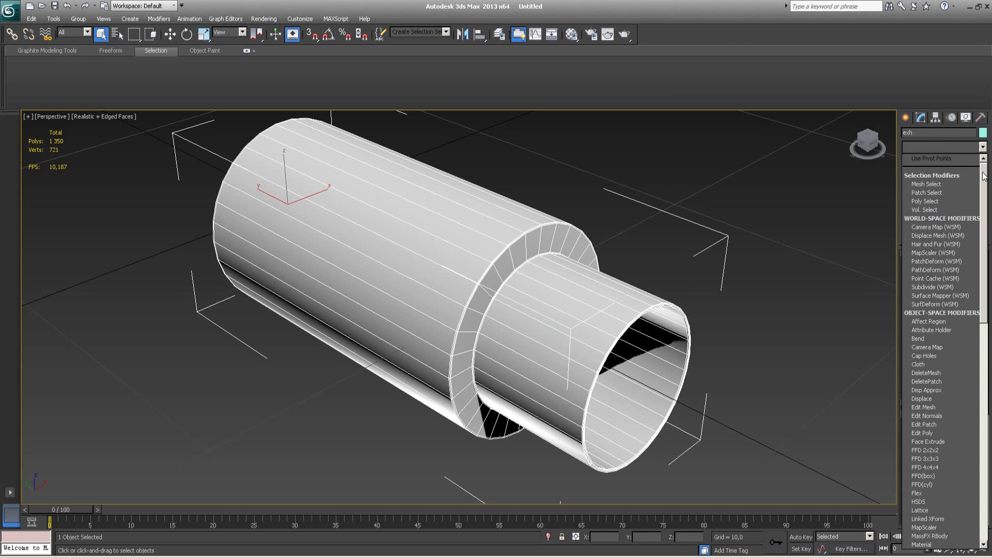
scroll(941, 310, down, 5)
scroll(951, 393, down, 9)
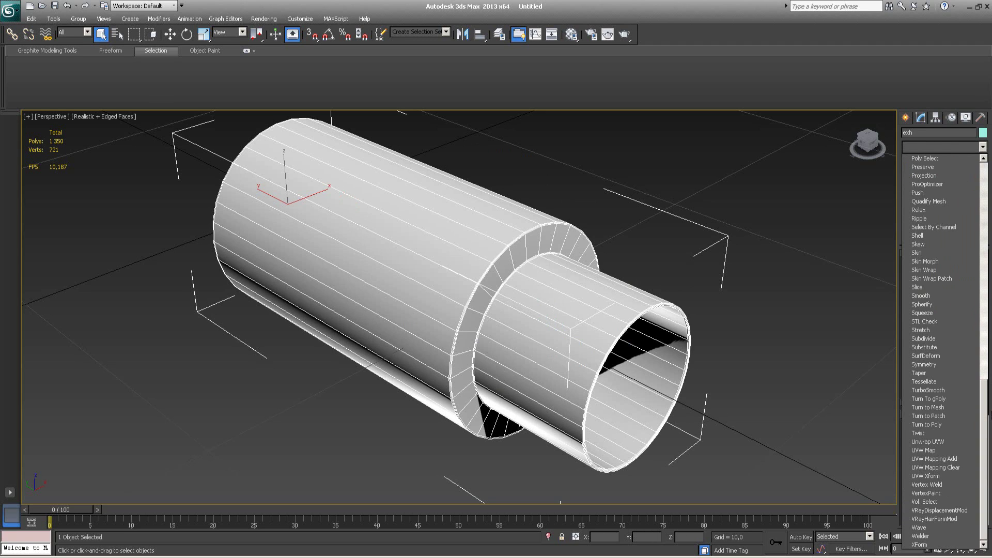
click(956, 392)
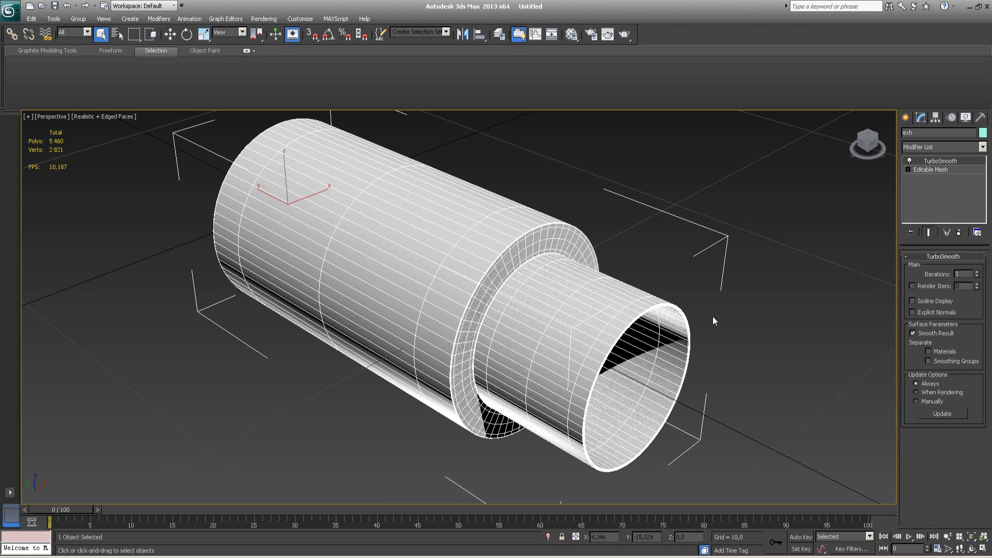
- Turn off edged faces, reselect the exhaust, and set the TurboSmooth iterations to 3 to examine the step's edges
click(658, 267)
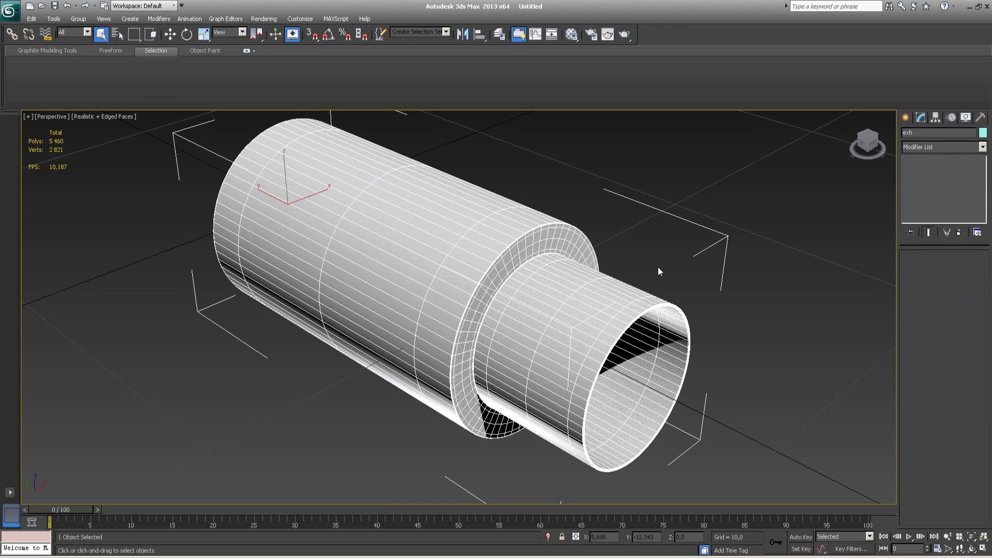
click(122, 115)
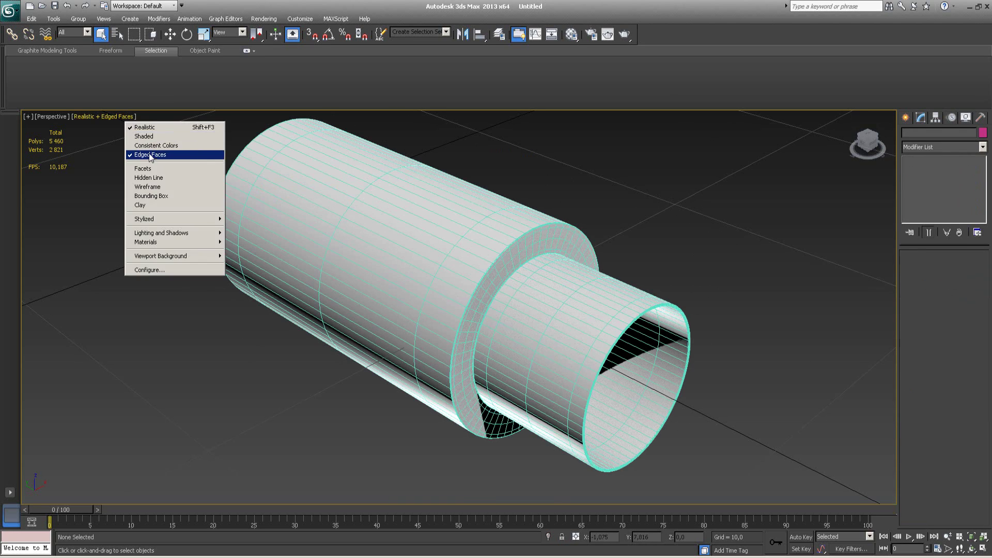
click(155, 156)
click(310, 186)
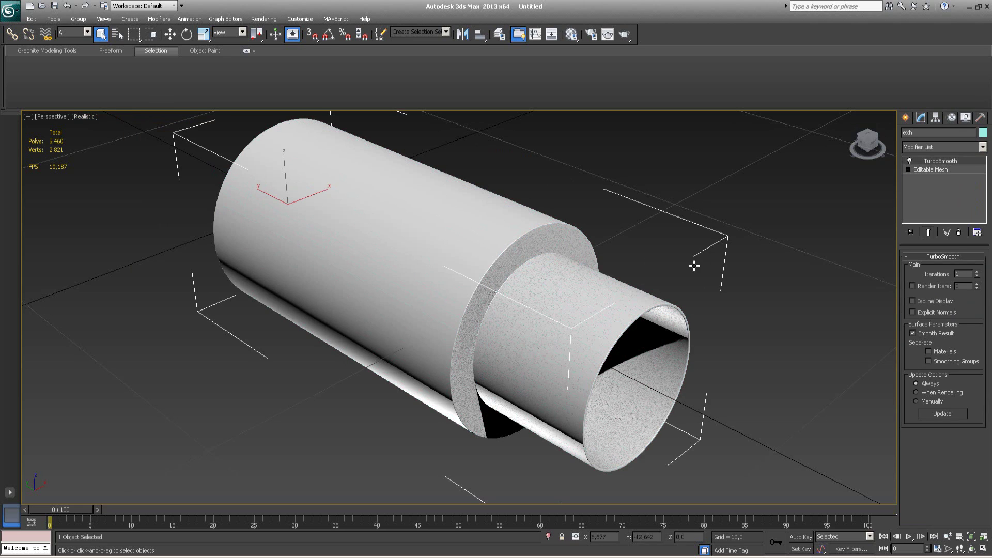
click(977, 273)
scroll(709, 257, up, 10)
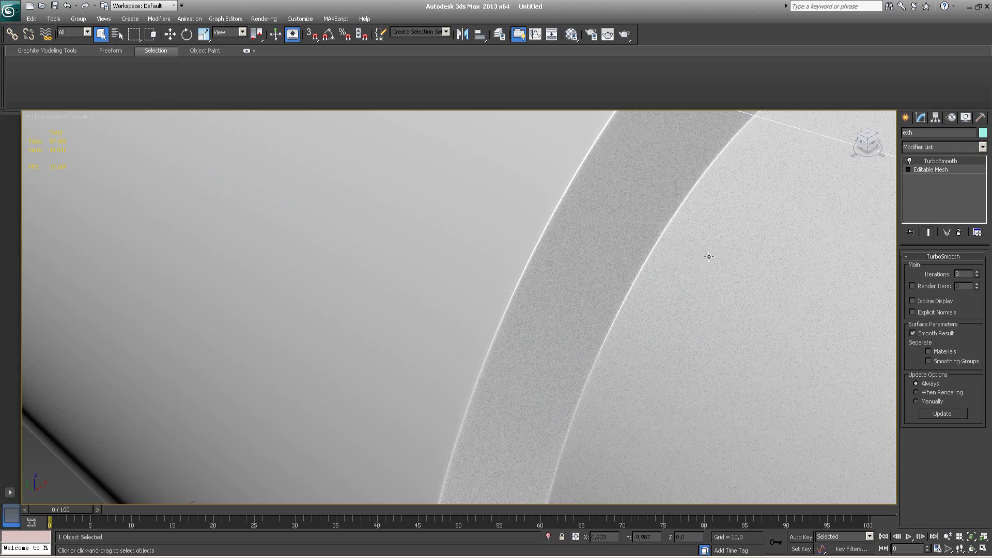
- Reset the TurboSmooth iterations to 0 and show edged faces again
right_click(977, 278)
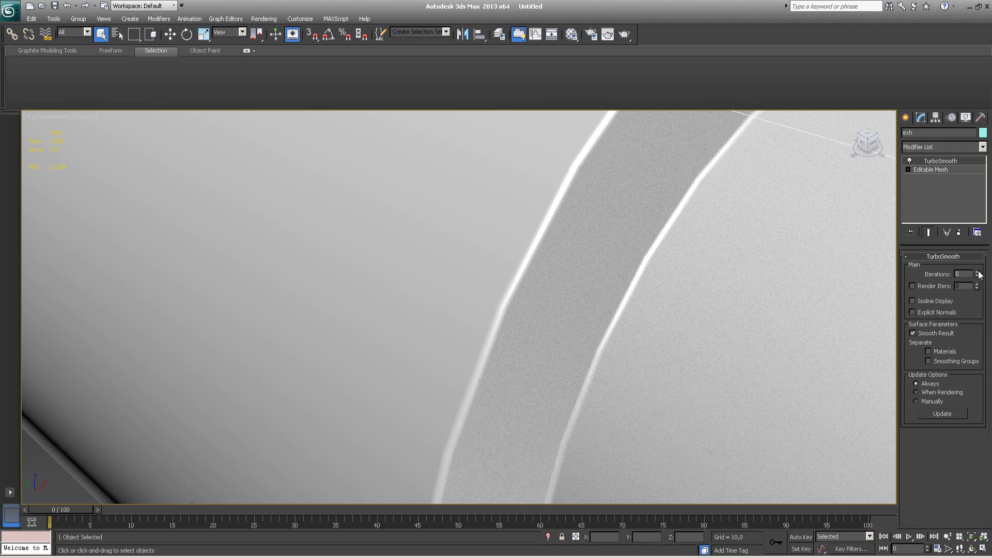
click(88, 119)
click(108, 153)
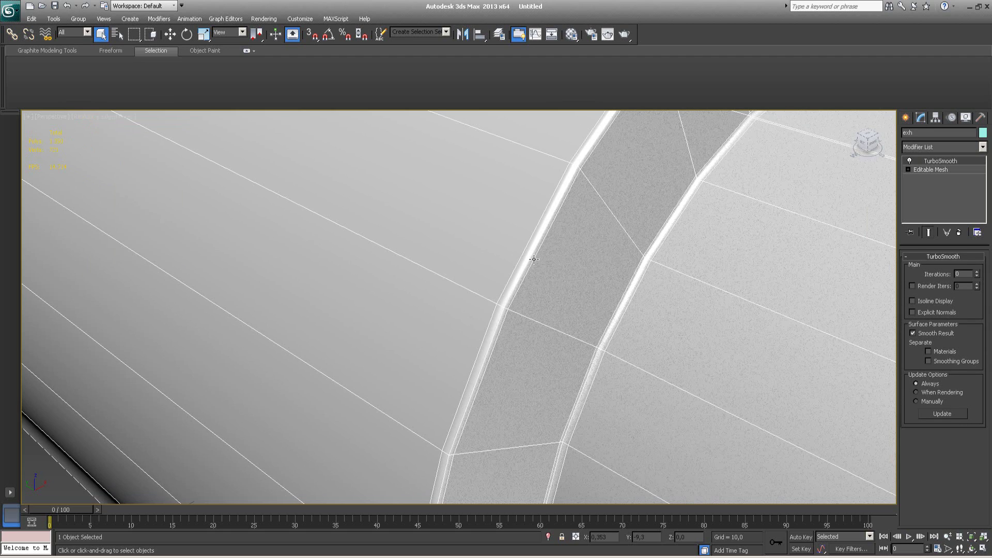
- Raise the TurboSmooth iterations step by step from 1 to 5, comparing the mesh density up close and in full view
click(977, 273)
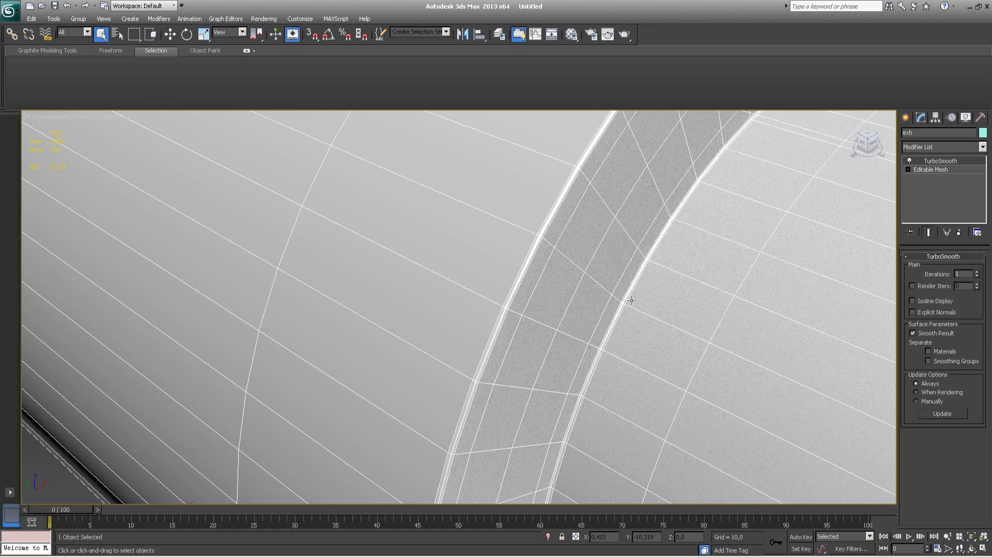
click(977, 273)
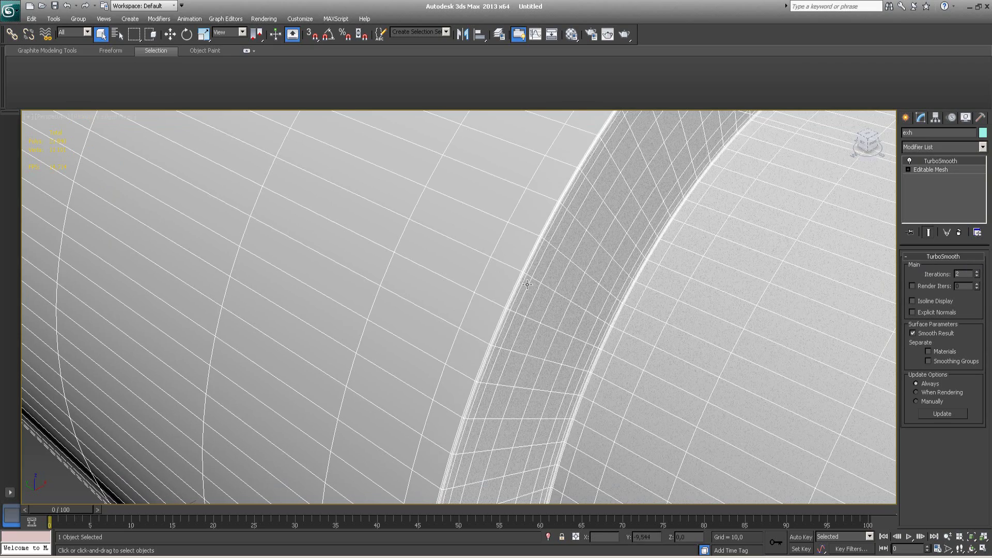
key(z)
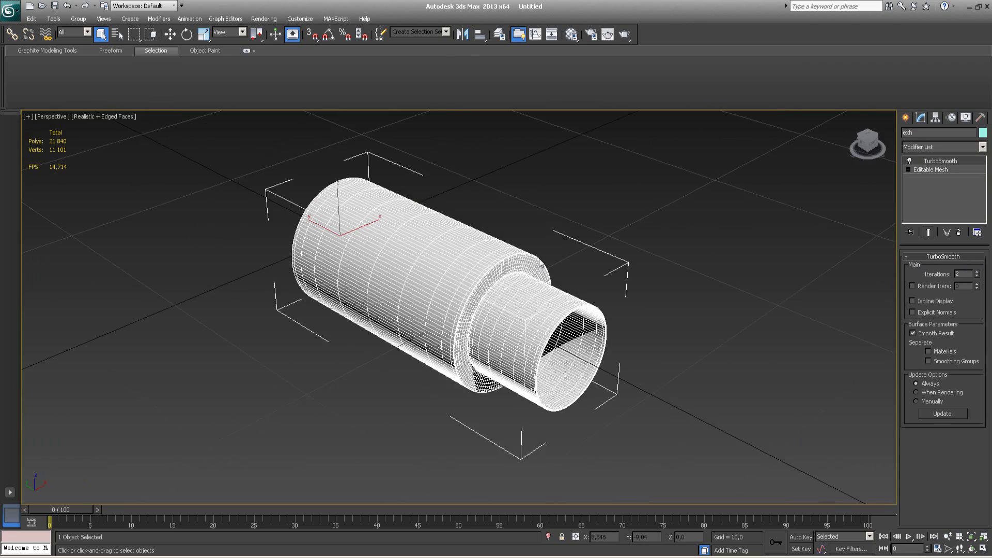
scroll(546, 266, up, 5)
key(z)
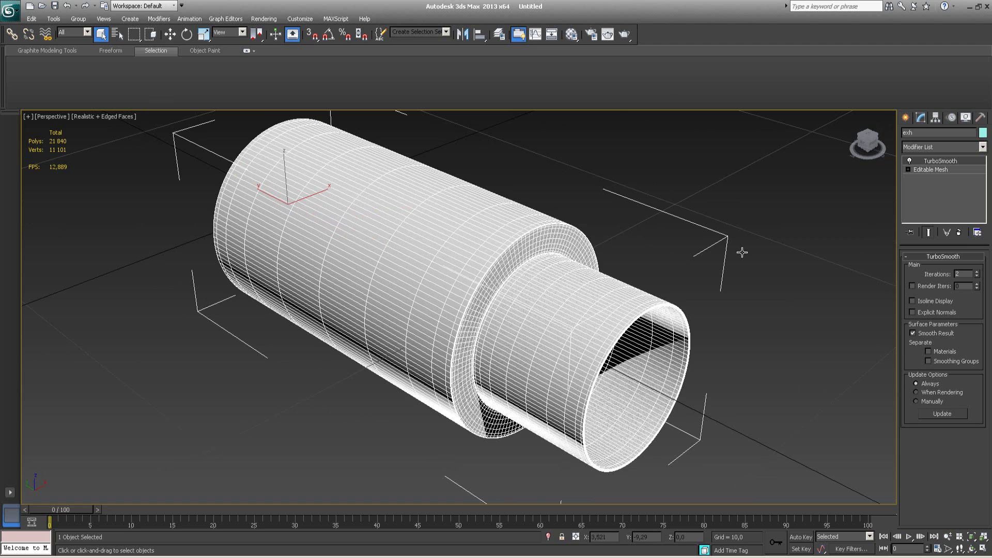
click(978, 272)
click(977, 273)
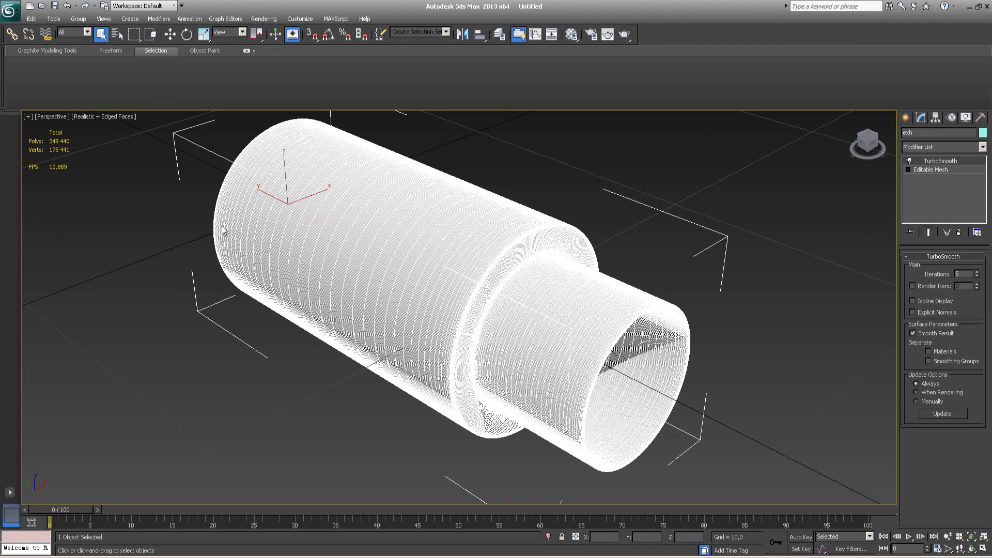
- Turn off edged faces, then deselect and reselect the exhaust to check its smoothed surface
click(117, 120)
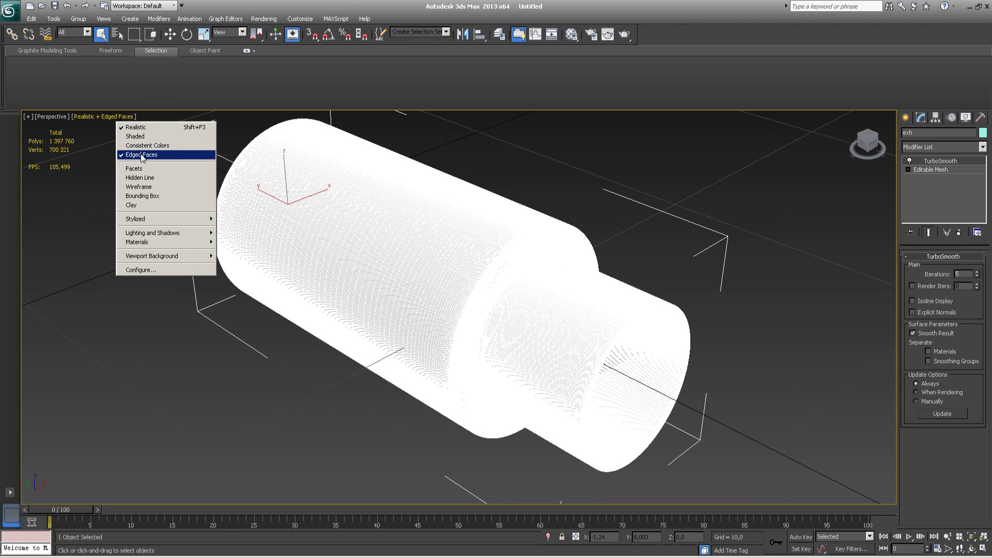
click(129, 153)
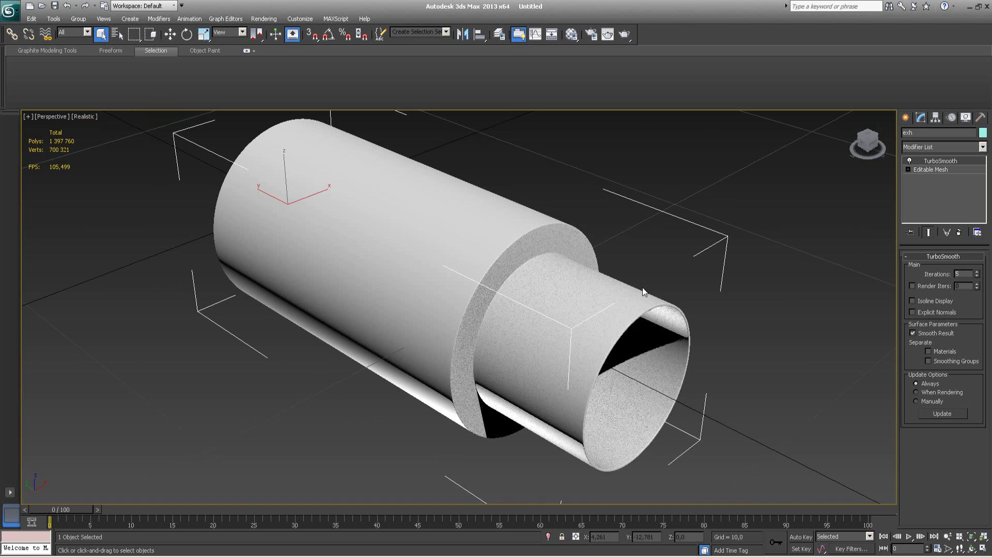
click(749, 306)
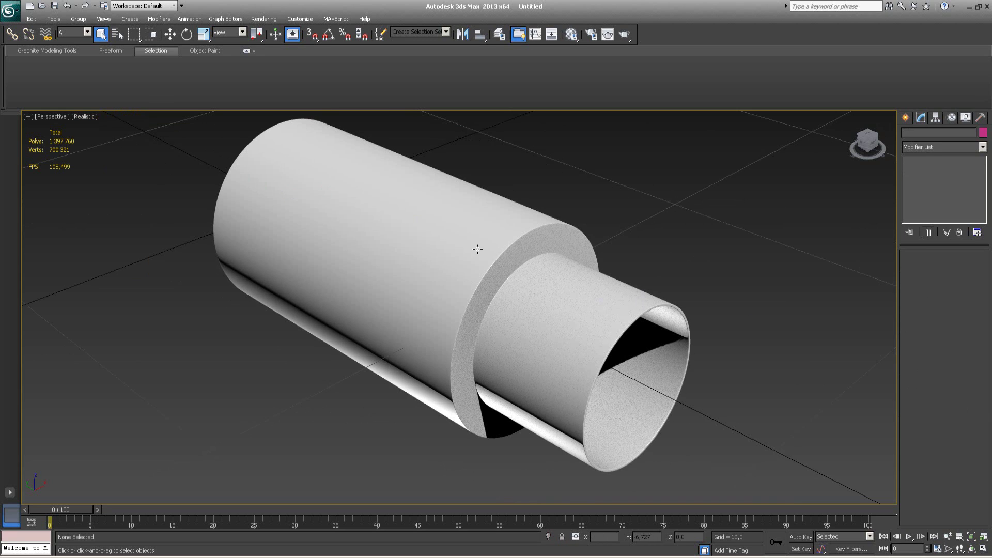
click(636, 236)
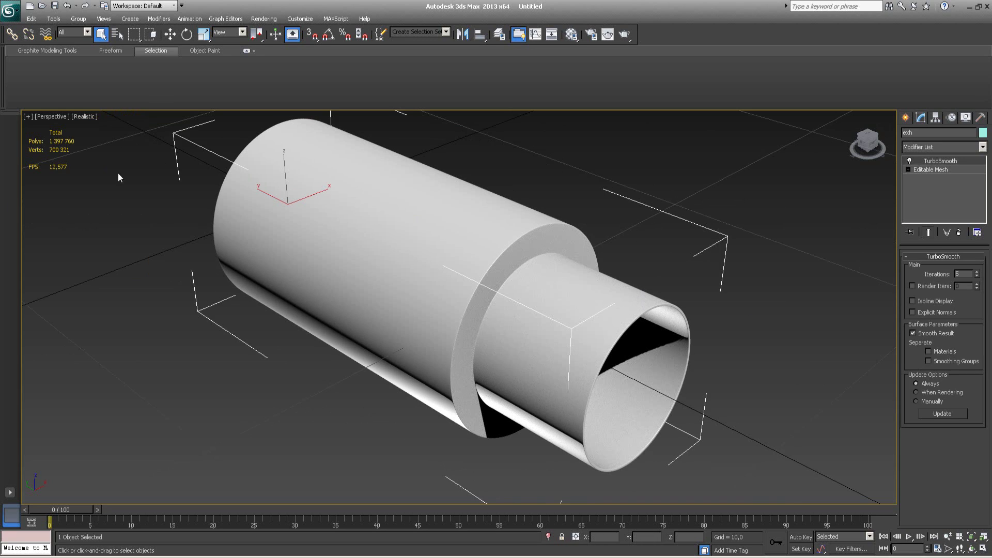
- Set the exhaust's TurboSmooth iterations back to 0
click(978, 279)
click(977, 278)
right_click(977, 275)
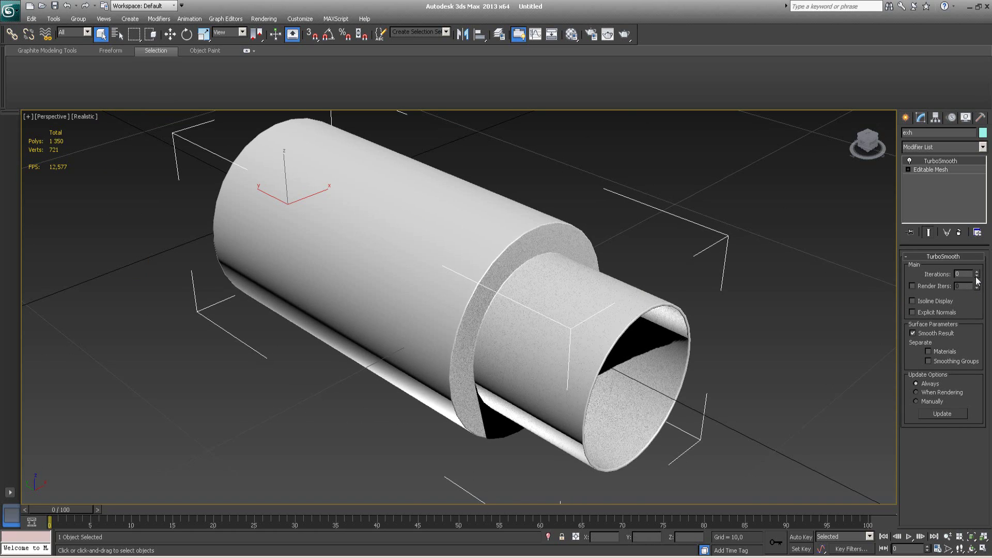
middle_drag(604, 264, 609, 254)
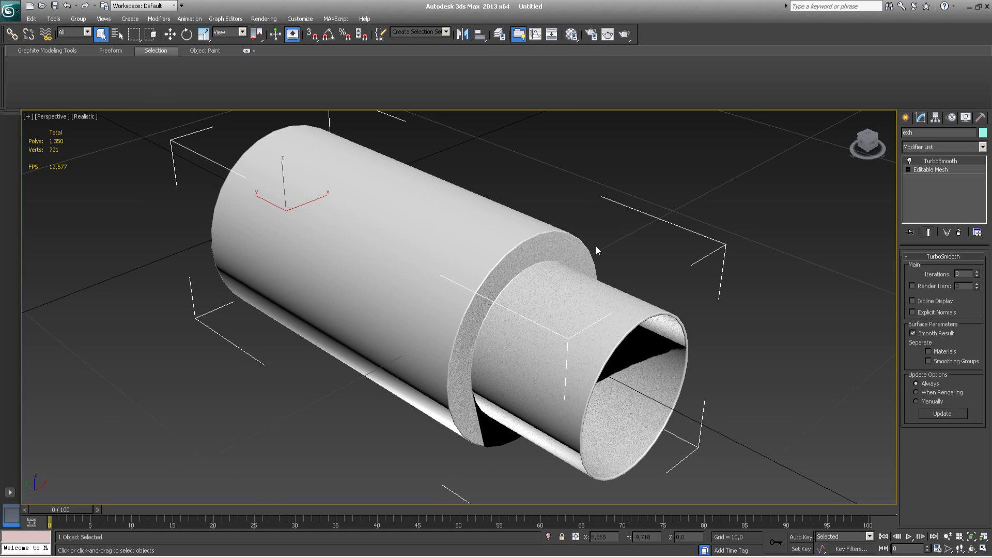